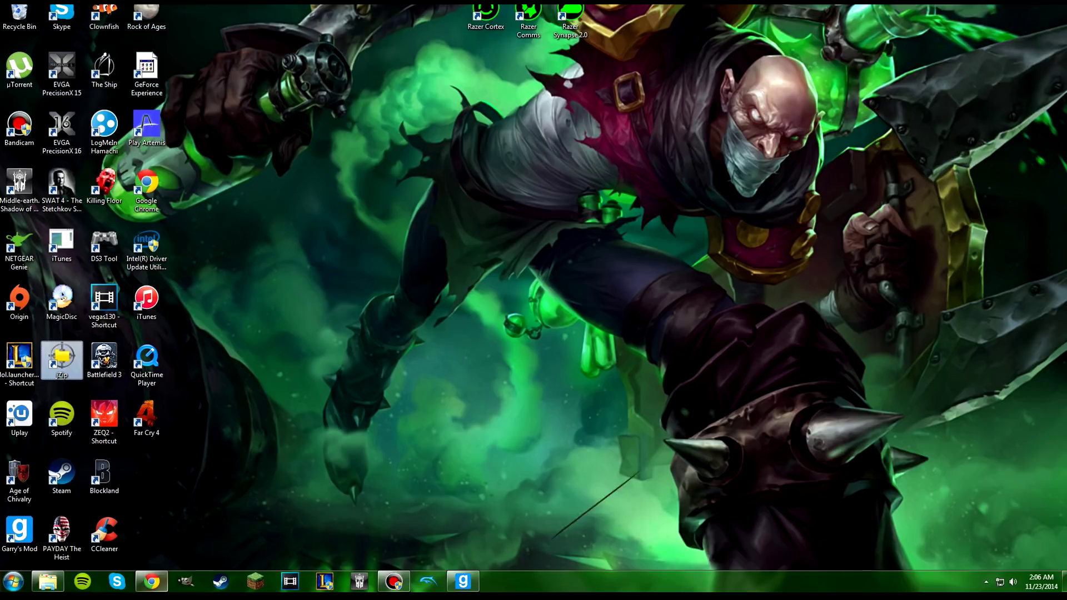
- Bring the Chrome window showing the Garry's Mod Workshop page back up from the taskbar
{"action": "mouse_move", "coordinate": [152, 582]}
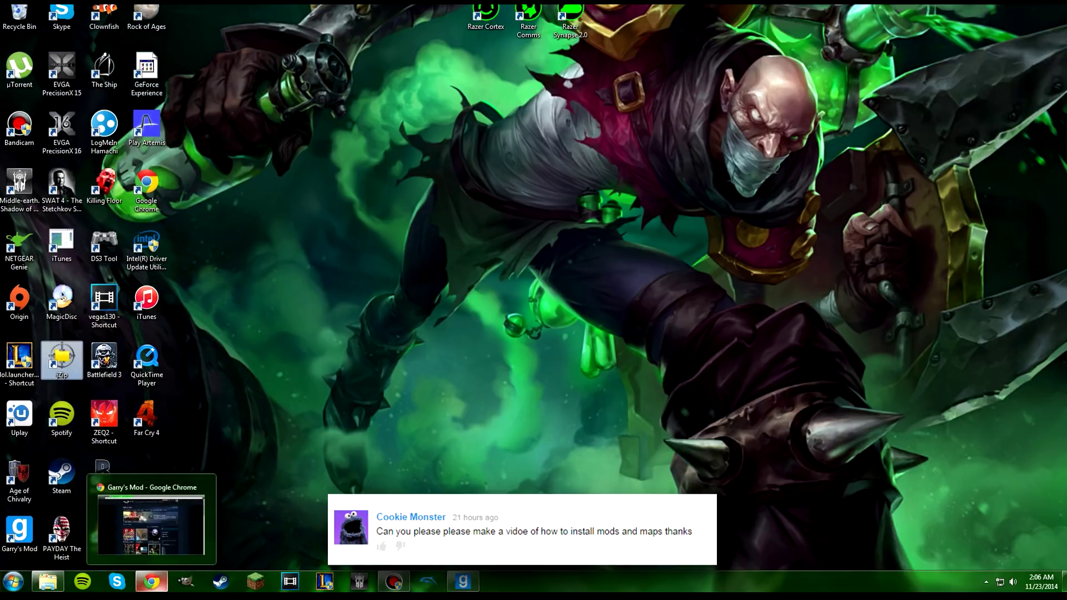
- Restore the Chrome window and toggle it between maximized and a smaller floating size
{"action": "left_click", "coordinate": [151, 581]}
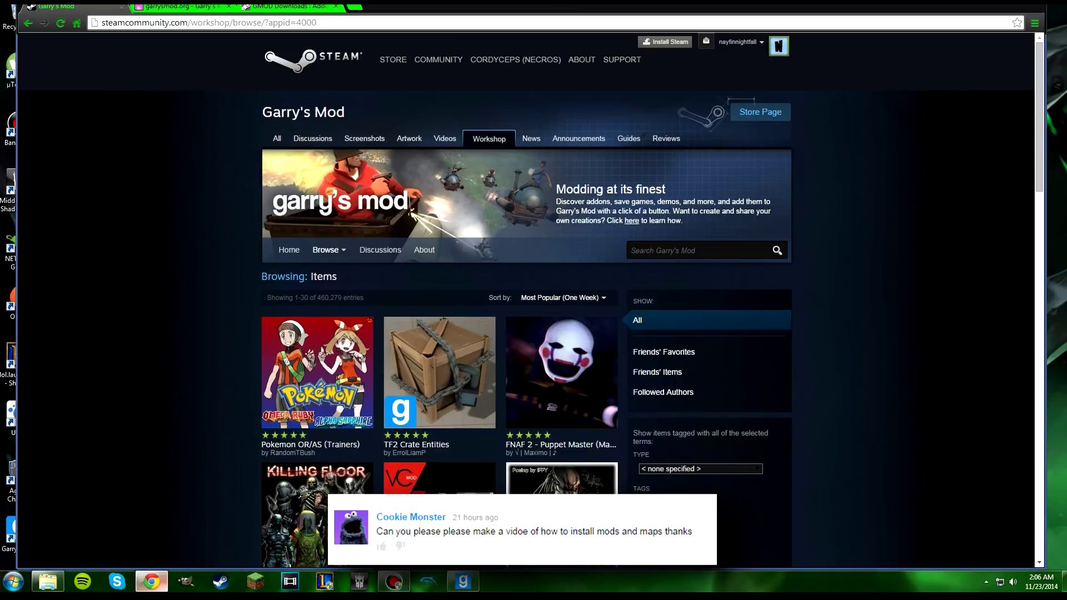
{"action": "left_click_drag", "start_coordinate": [445, 8], "coordinate": [426, 20]}
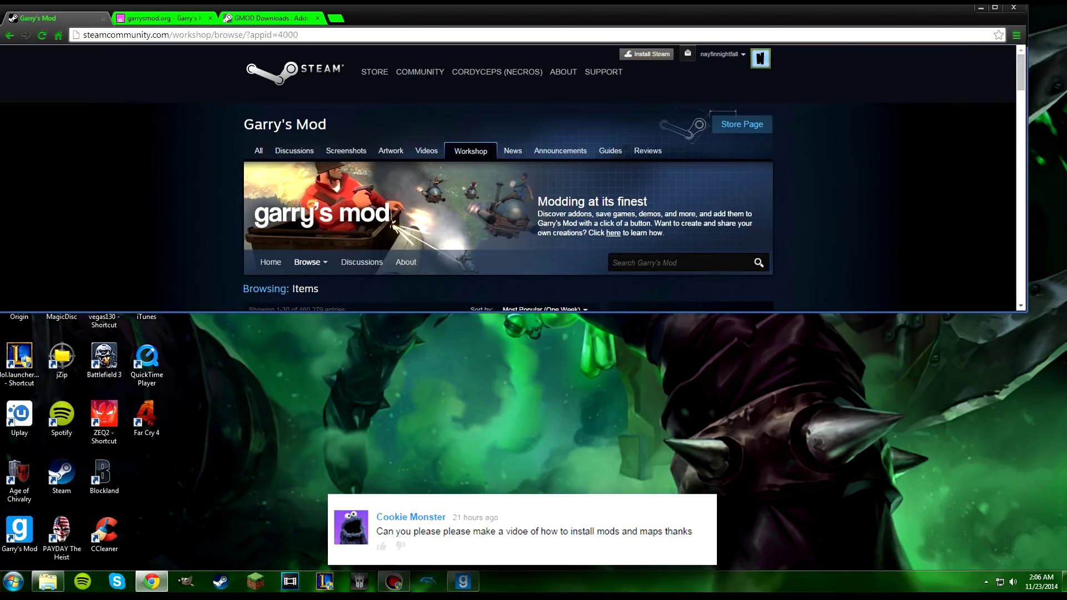
{"action": "key", "text": "super+Up"}
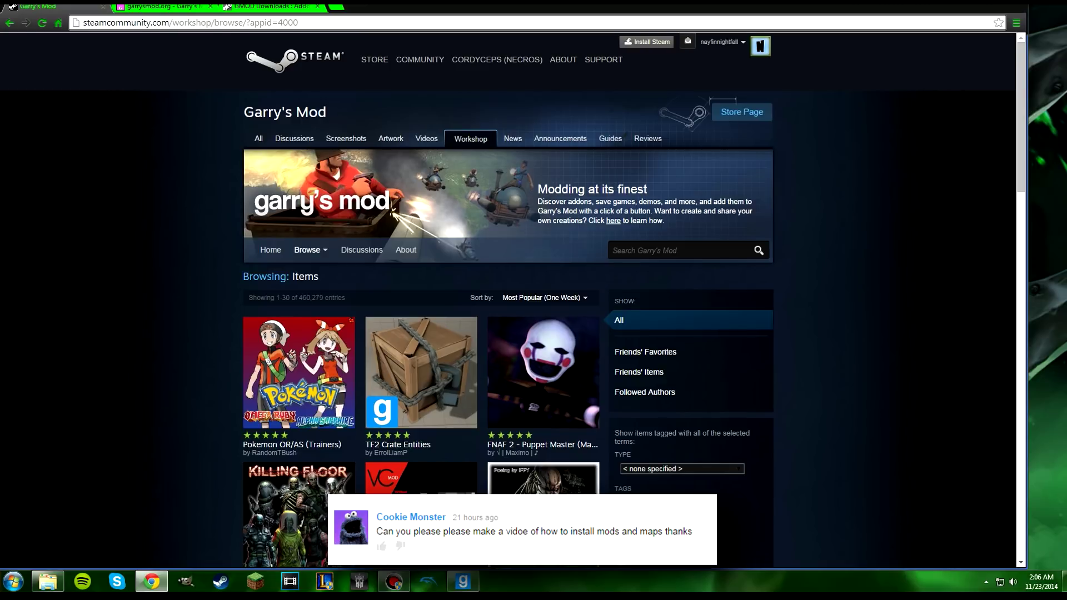
{"action": "key", "text": "super+Down"}
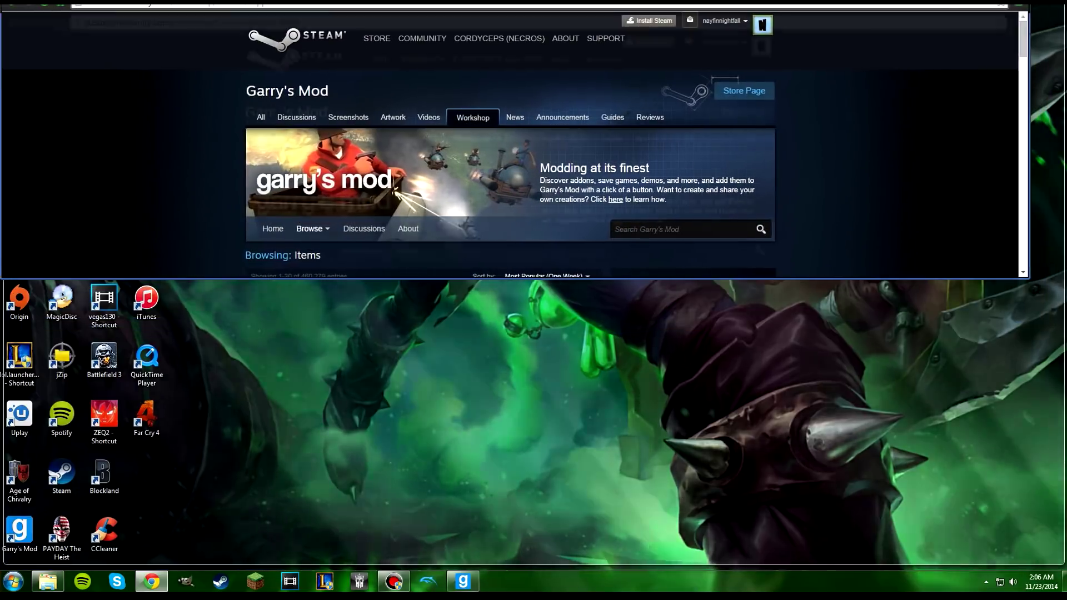
{"action": "key", "text": "super+Up"}
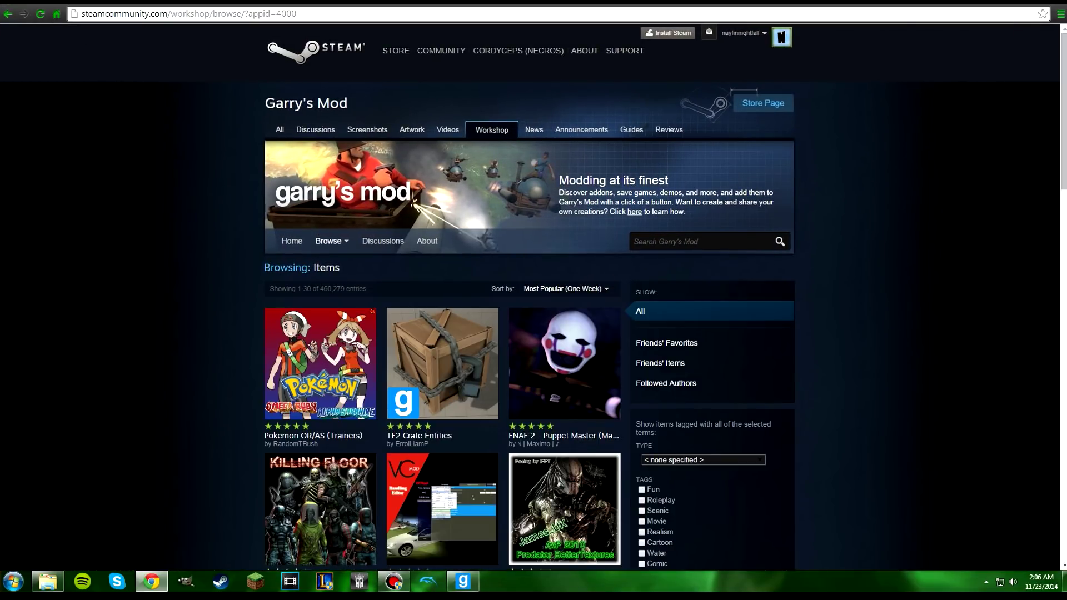
{"action": "key", "text": "super+Down"}
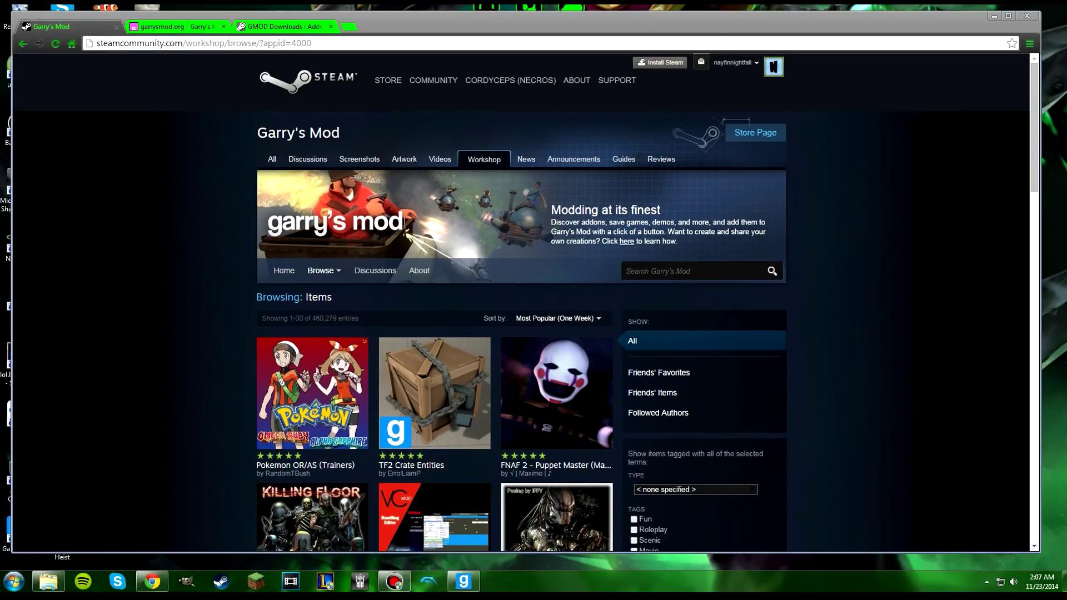
- Browse the most popular Workshop items and open the Pokemon OR/AS (Trainers) page
{"action": "scroll", "coordinate": [526, 303], "scroll_direction": "down", "scroll_amount": 3}
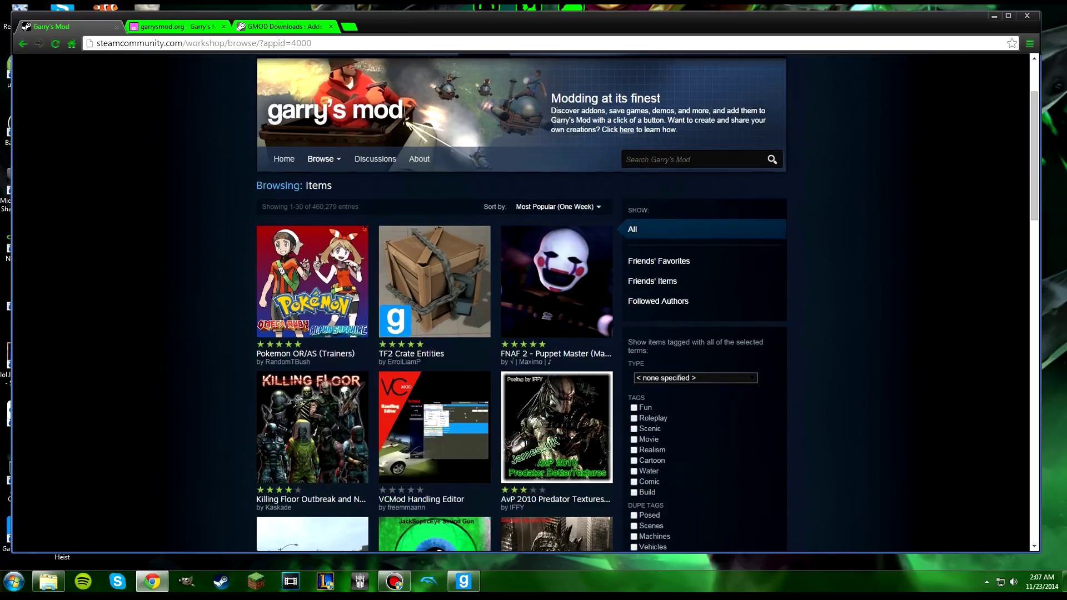
{"action": "scroll", "coordinate": [526, 303], "scroll_direction": "up", "scroll_amount": 3}
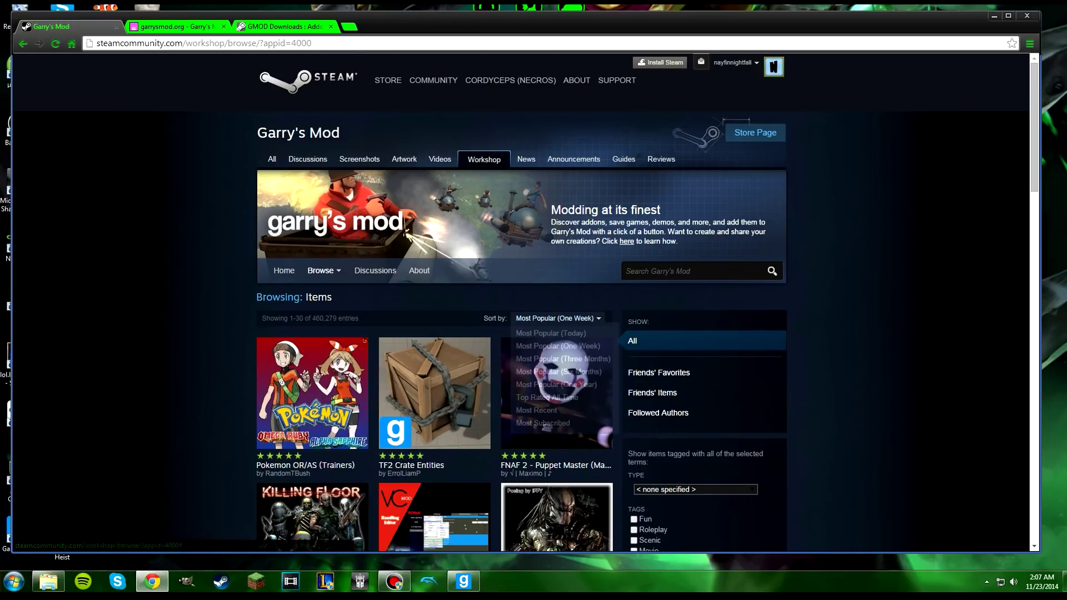
{"action": "scroll", "coordinate": [556, 317], "scroll_direction": "down", "scroll_amount": 4}
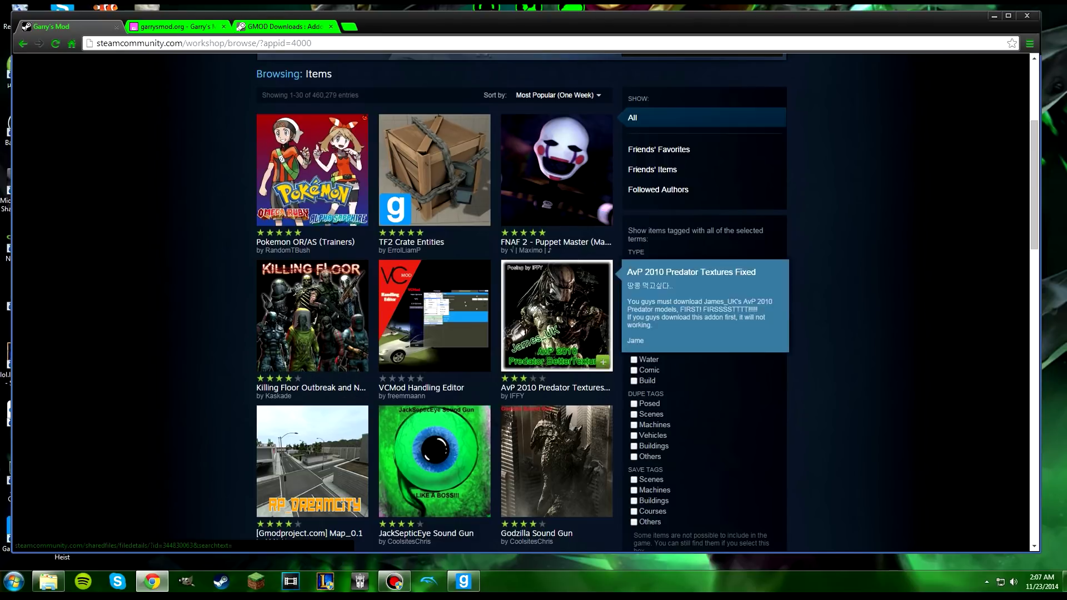
{"action": "scroll", "coordinate": [556, 316], "scroll_direction": "up", "scroll_amount": 3}
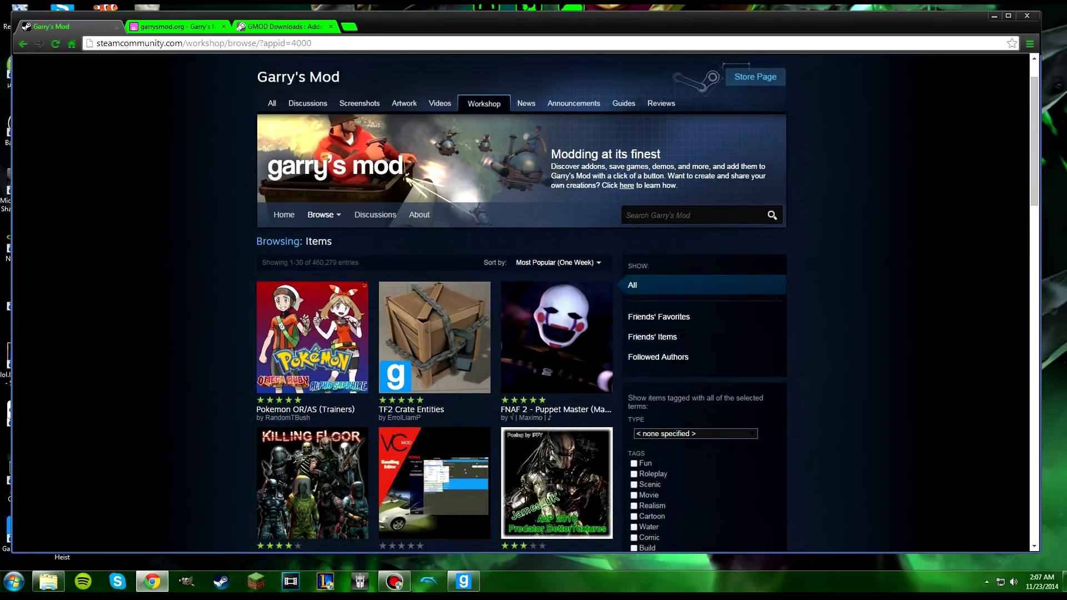
{"action": "scroll", "coordinate": [358, 328], "scroll_direction": "down", "scroll_amount": 1}
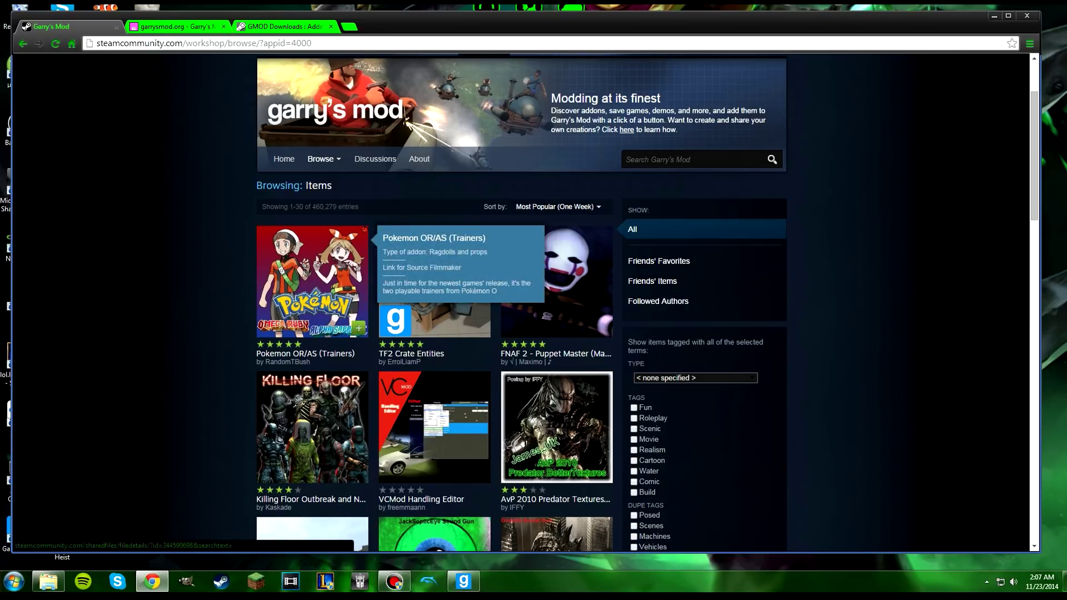
{"action": "scroll", "coordinate": [525, 303], "scroll_direction": "up", "scroll_amount": 2}
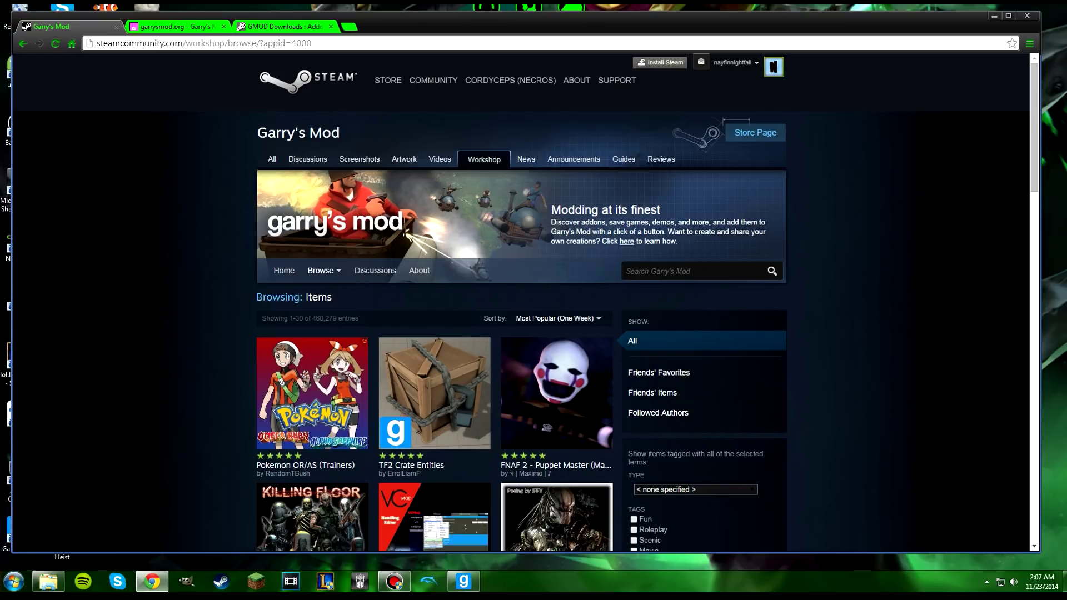
{"action": "scroll", "coordinate": [322, 356], "scroll_direction": "down", "scroll_amount": 1}
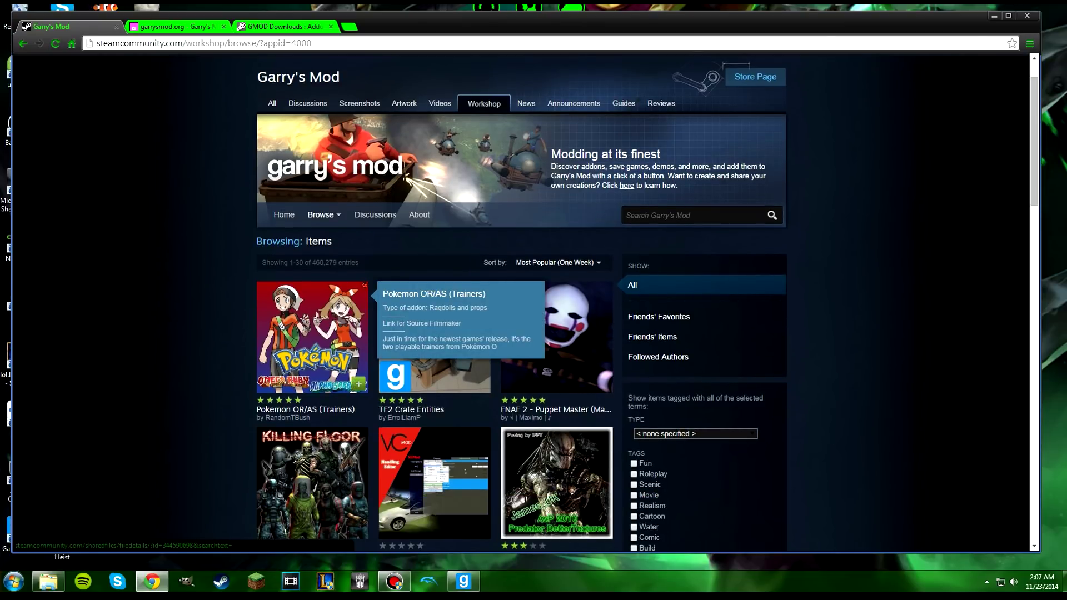
{"action": "left_click", "coordinate": [322, 356]}
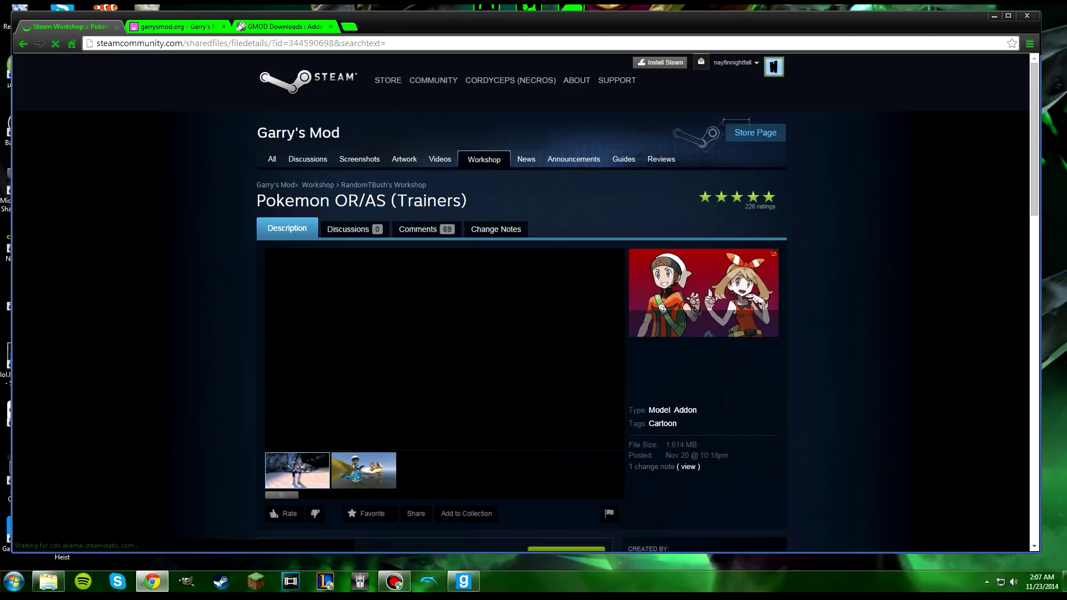
- Scroll through the Pokemon OR/AS (Trainers) addon's description
{"action": "scroll", "coordinate": [522, 303], "scroll_direction": "down", "scroll_amount": 2}
{"action": "scroll", "coordinate": [522, 303], "scroll_direction": "down", "scroll_amount": 1}
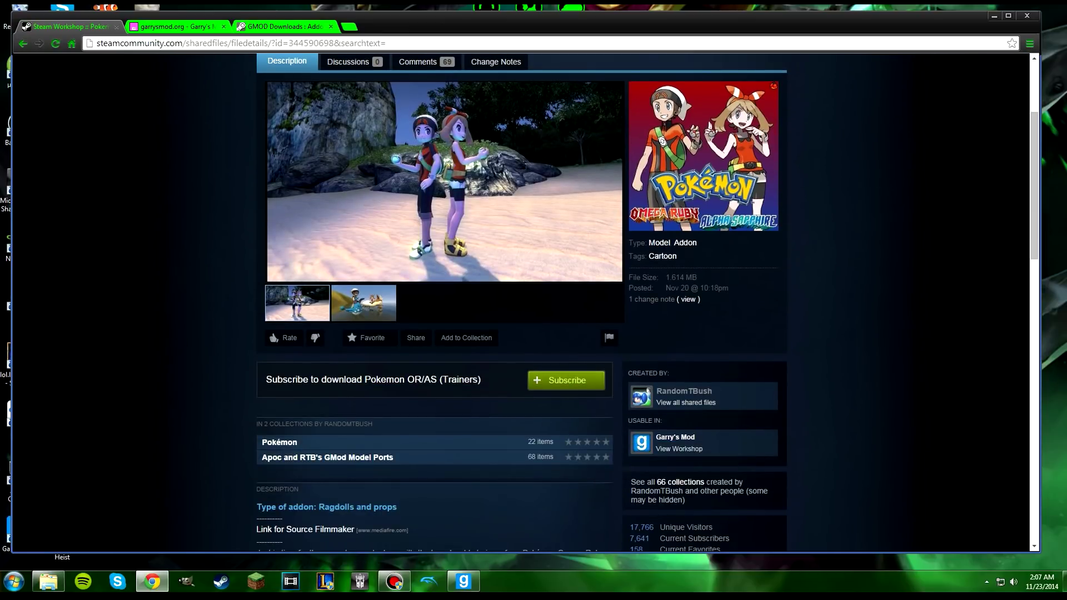
{"action": "scroll", "coordinate": [523, 303], "scroll_direction": "up", "scroll_amount": 1}
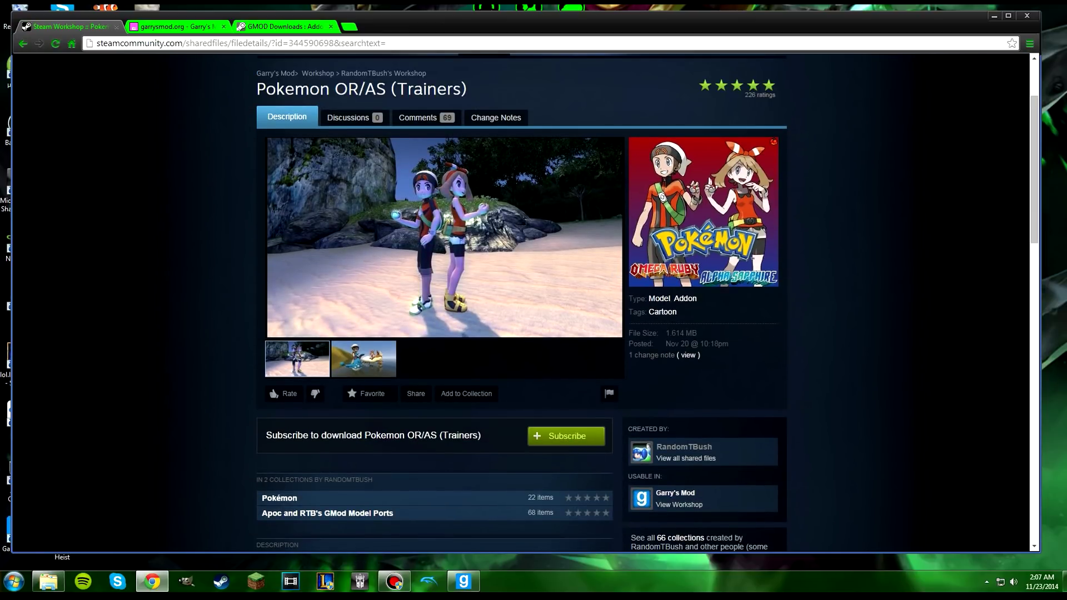
{"action": "scroll", "coordinate": [522, 303], "scroll_direction": "down", "scroll_amount": 2}
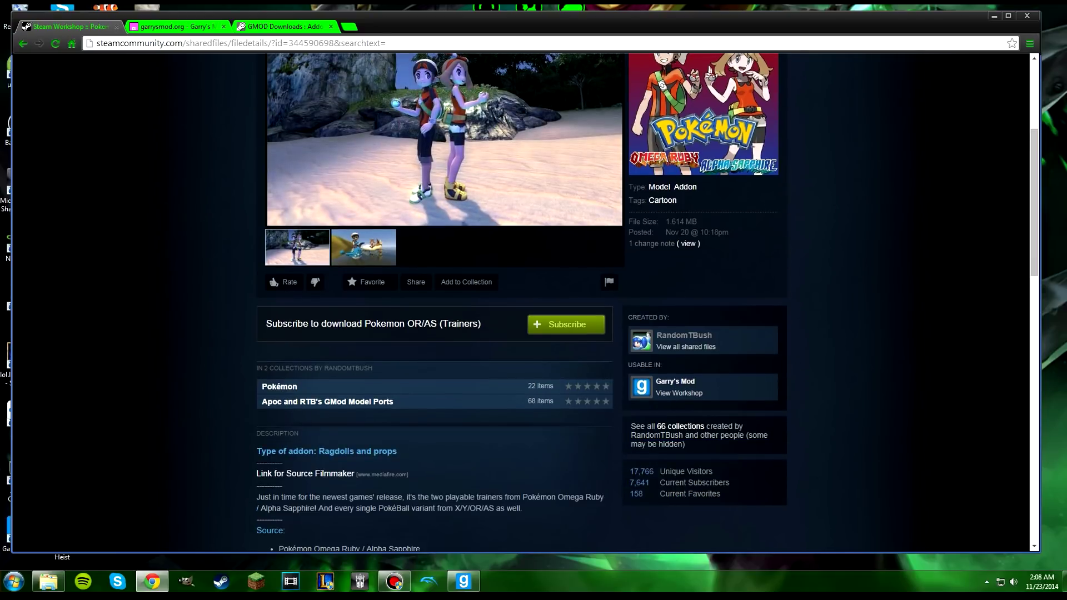
{"action": "scroll", "coordinate": [523, 303], "scroll_direction": "down", "scroll_amount": 2}
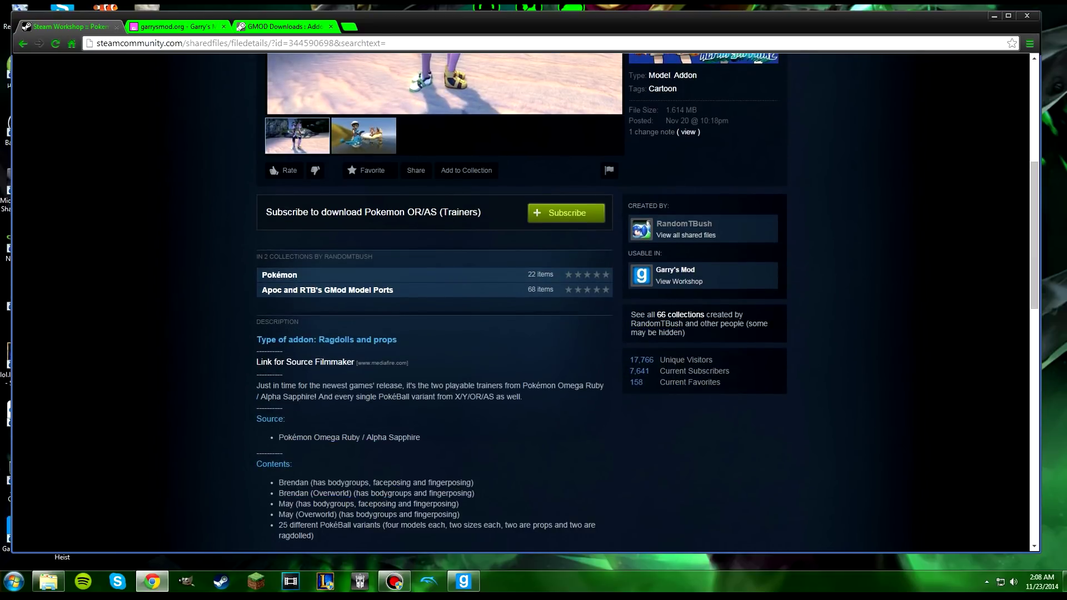
{"action": "scroll", "coordinate": [523, 303], "scroll_direction": "up", "scroll_amount": 1}
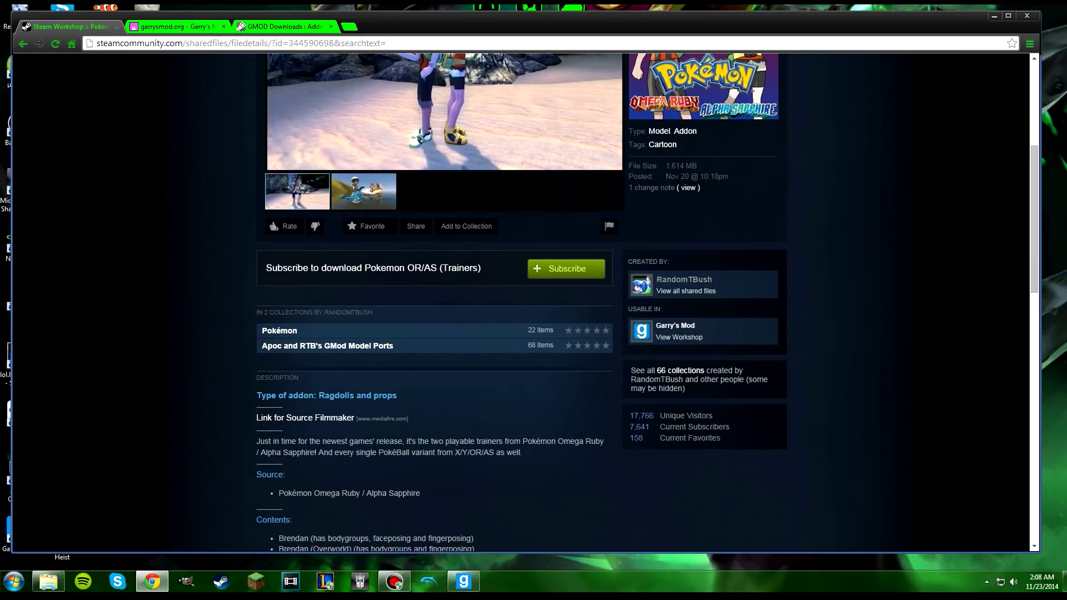
{"action": "scroll", "coordinate": [522, 303], "scroll_direction": "up", "scroll_amount": 3}
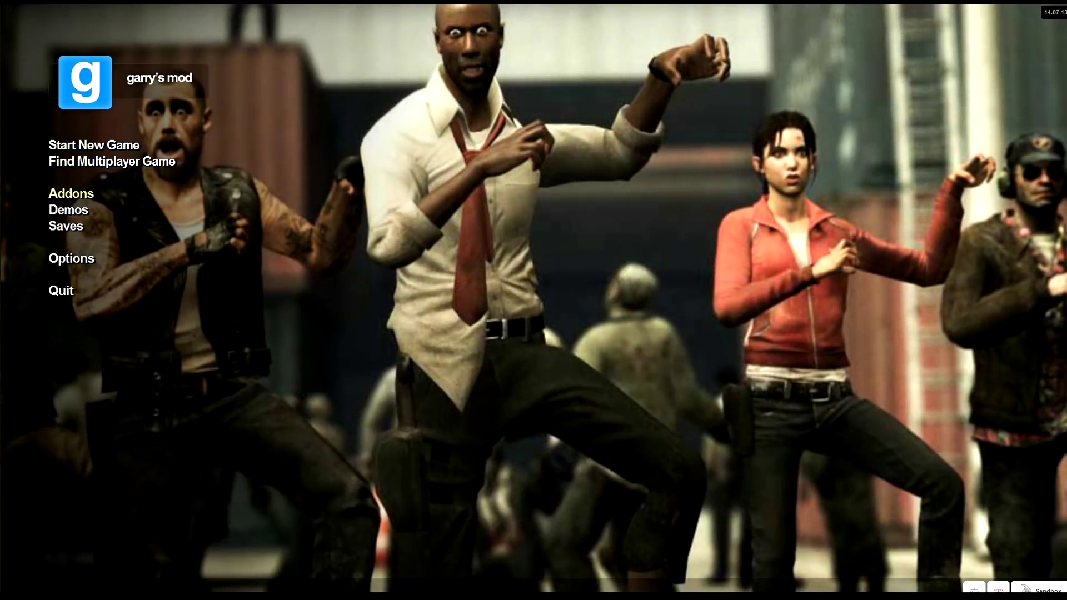
{"action": "left_click", "coordinate": [70, 193]}
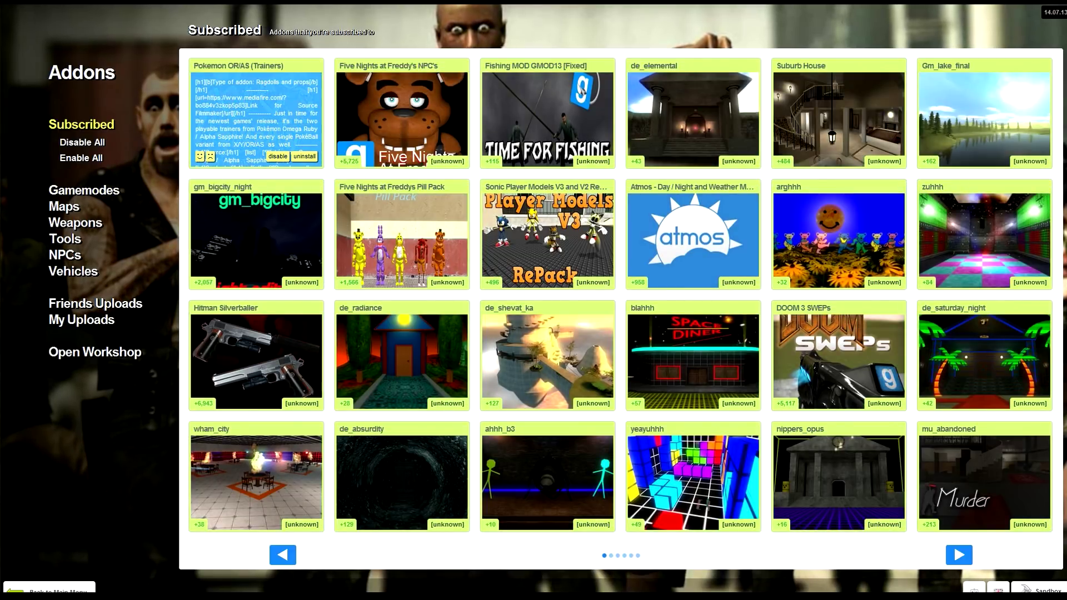
{"action": "left_click", "coordinate": [255, 116]}
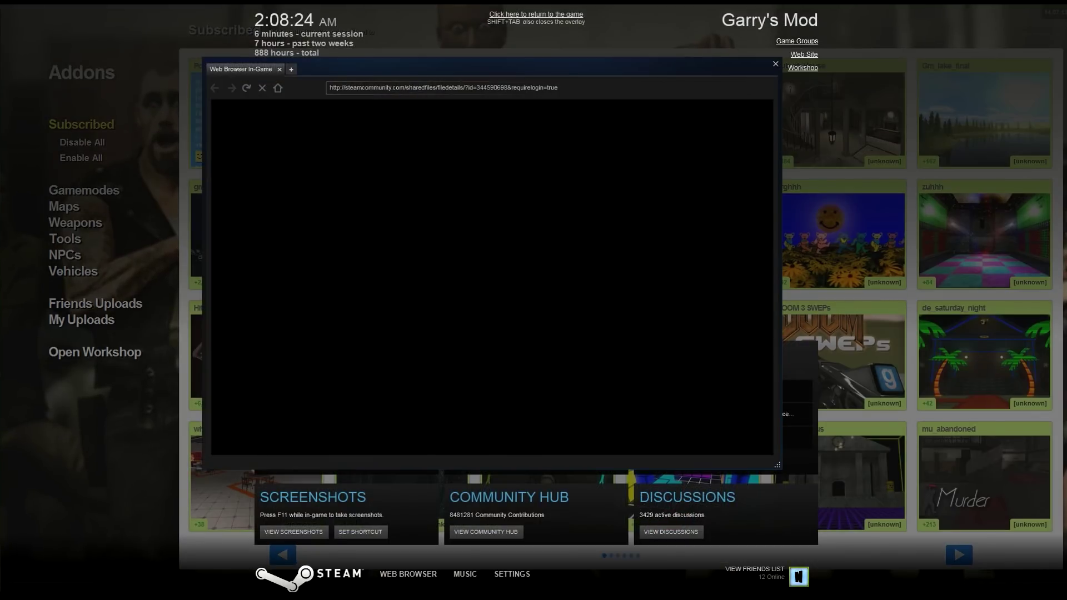
{"action": "key", "text": "shift+Tab"}
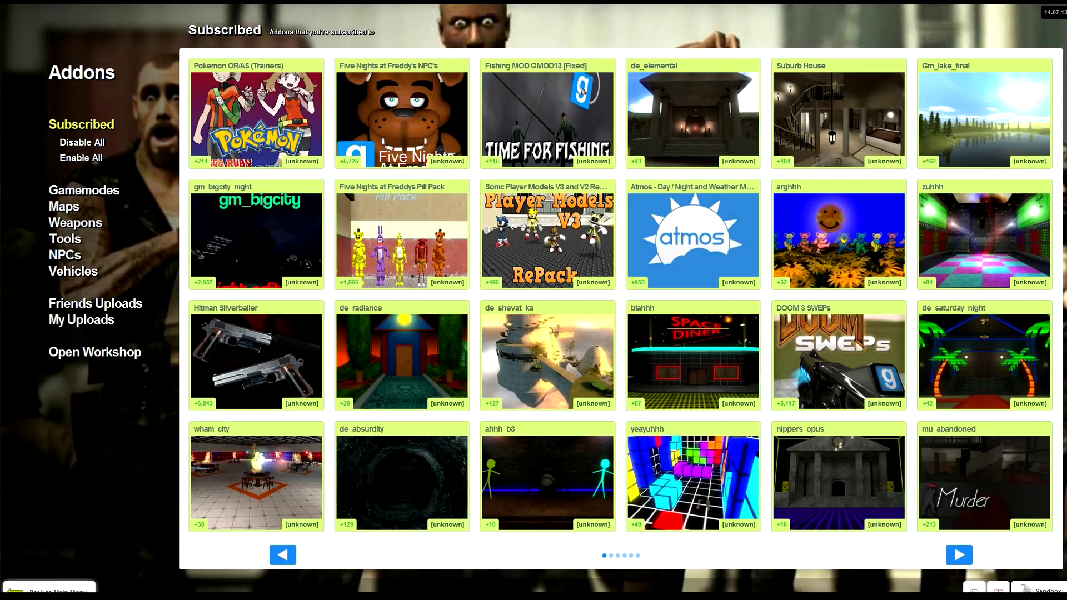
{"action": "left_click", "coordinate": [50, 588]}
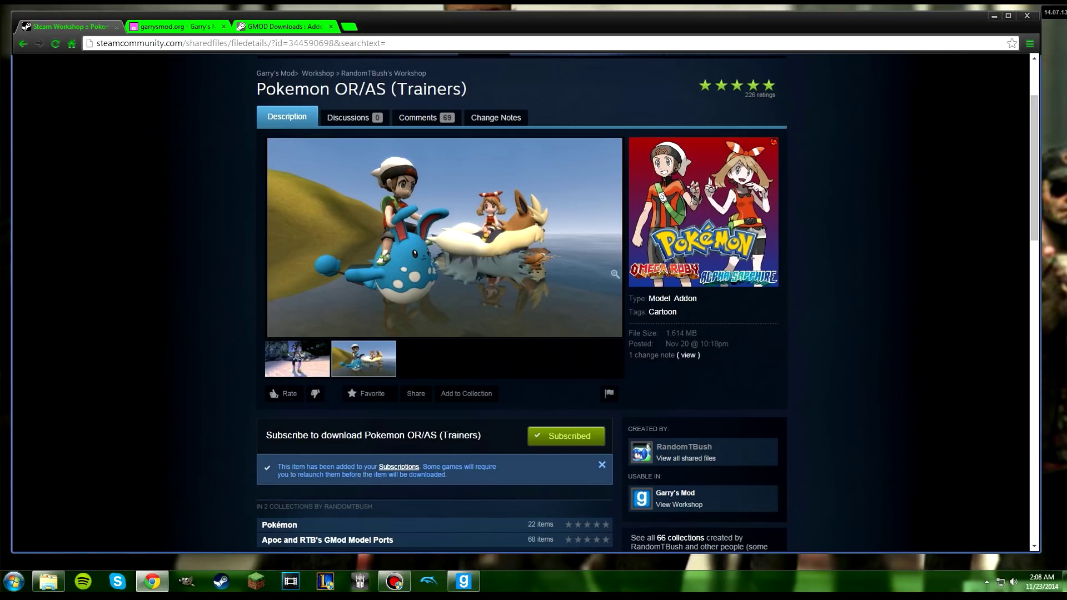
- Switch to the garrysmod.org Downloads tab and scan the Recently Popular Downloads list
{"action": "left_click", "coordinate": [177, 27]}
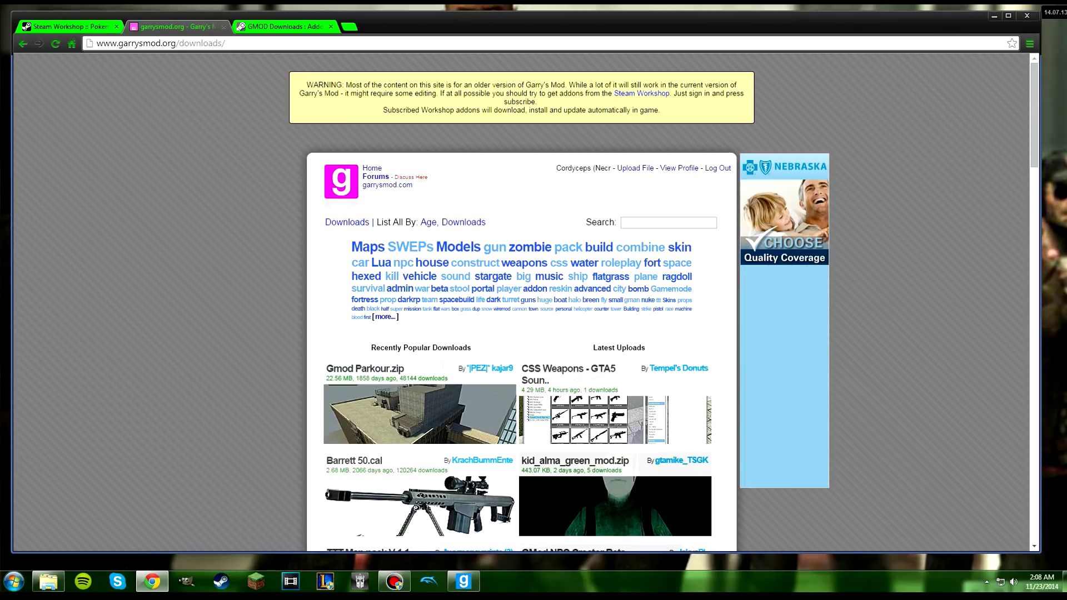
{"action": "scroll", "coordinate": [530, 247], "scroll_direction": "down", "scroll_amount": 2}
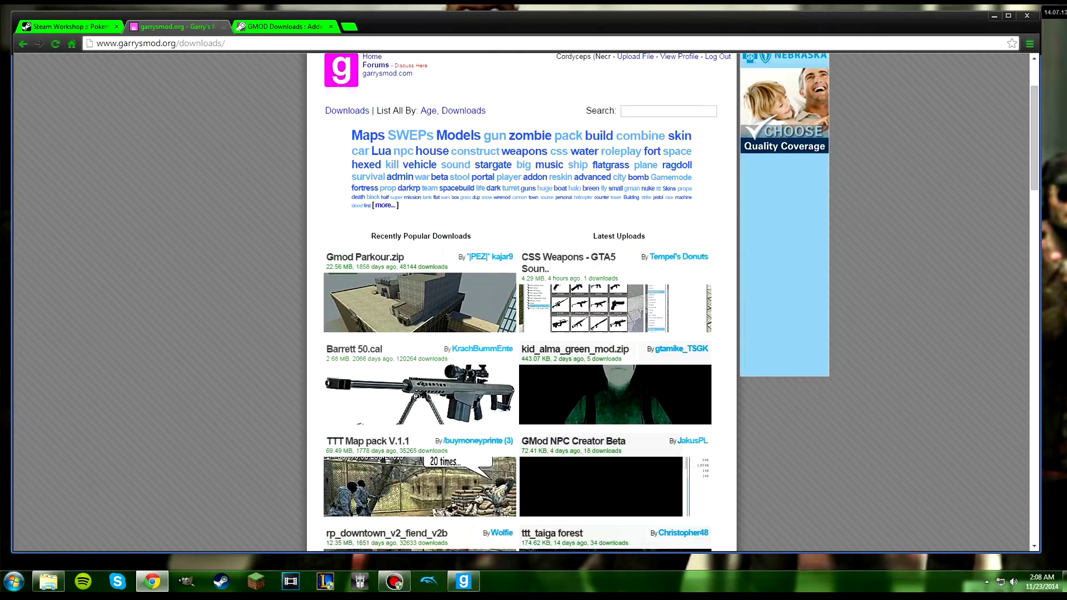
{"action": "scroll", "coordinate": [530, 247], "scroll_direction": "up", "scroll_amount": 2}
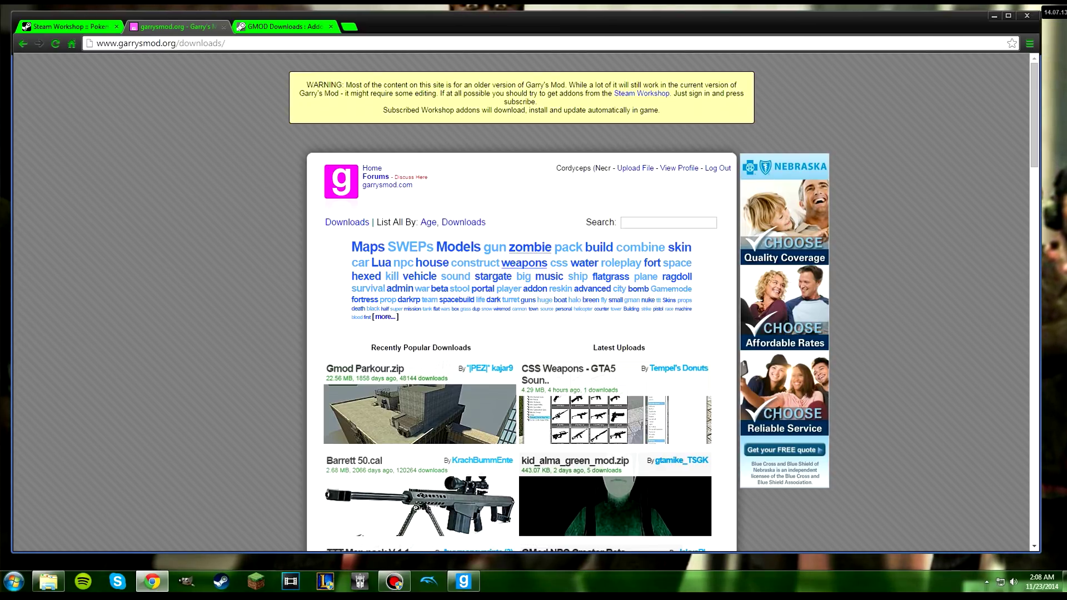
{"action": "scroll", "coordinate": [522, 311], "scroll_direction": "down", "scroll_amount": 4}
{"action": "scroll", "coordinate": [522, 311], "scroll_direction": "up", "scroll_amount": 1}
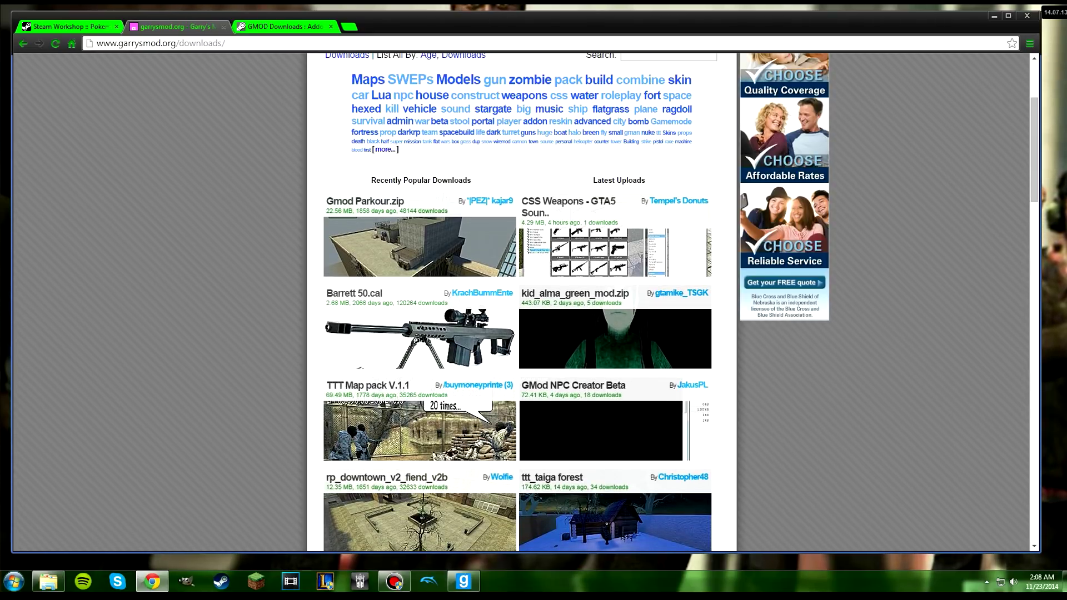
{"action": "scroll", "coordinate": [522, 311], "scroll_direction": "up", "scroll_amount": 3}
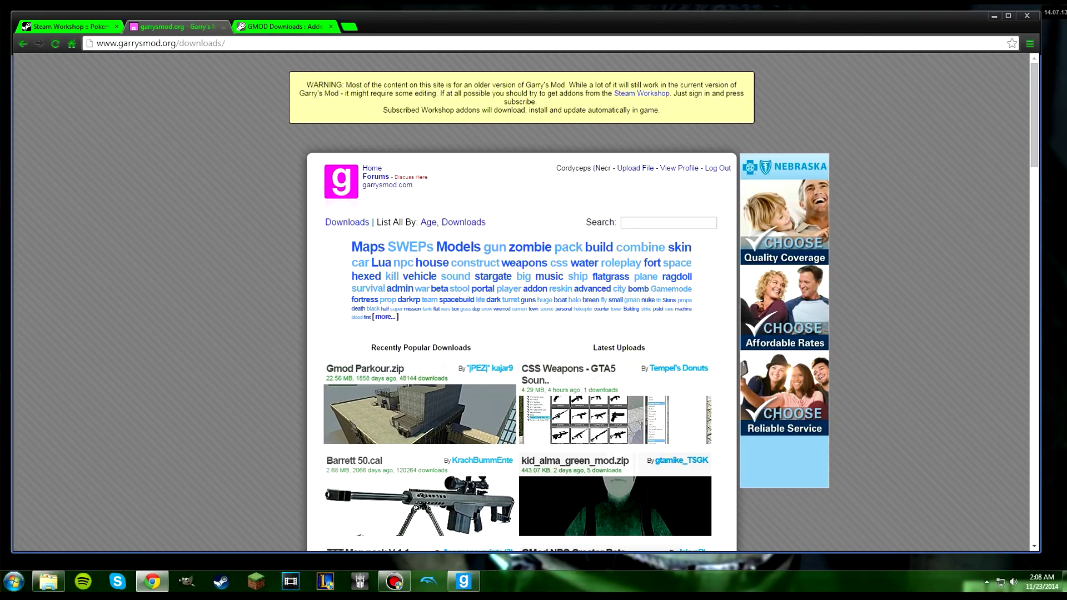
- Scroll down to the Barrett 50.cal entry and open its download page
{"action": "scroll", "coordinate": [598, 191], "scroll_direction": "down", "scroll_amount": 1}
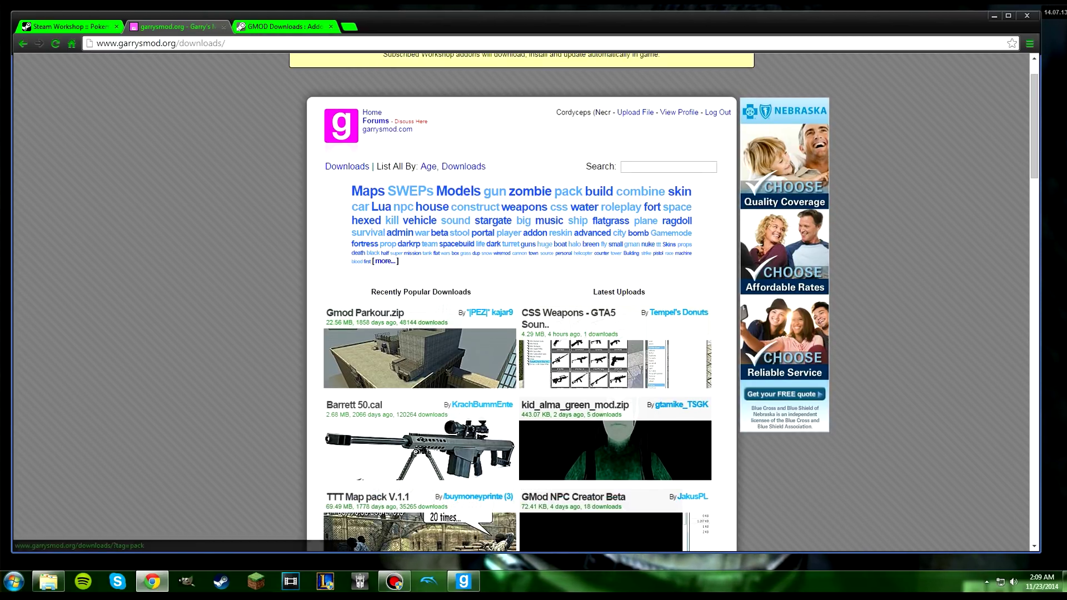
{"action": "scroll", "coordinate": [567, 191], "scroll_direction": "down", "scroll_amount": 8}
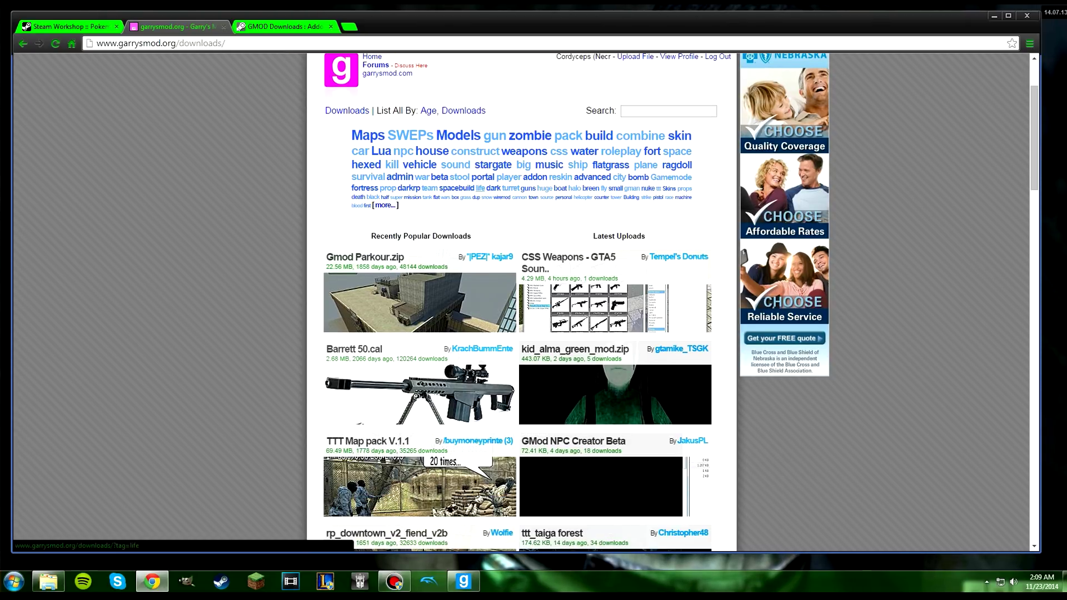
{"action": "scroll", "coordinate": [568, 191], "scroll_direction": "down", "scroll_amount": 5}
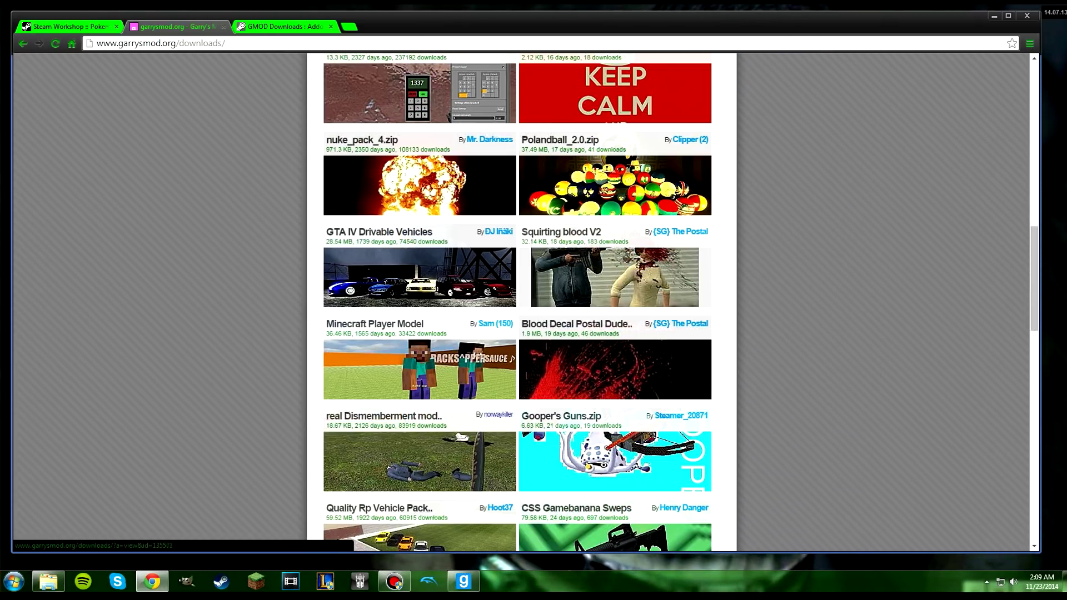
{"action": "scroll", "coordinate": [611, 276], "scroll_direction": "down", "scroll_amount": 3}
{"action": "scroll", "coordinate": [610, 277], "scroll_direction": "up", "scroll_amount": 16}
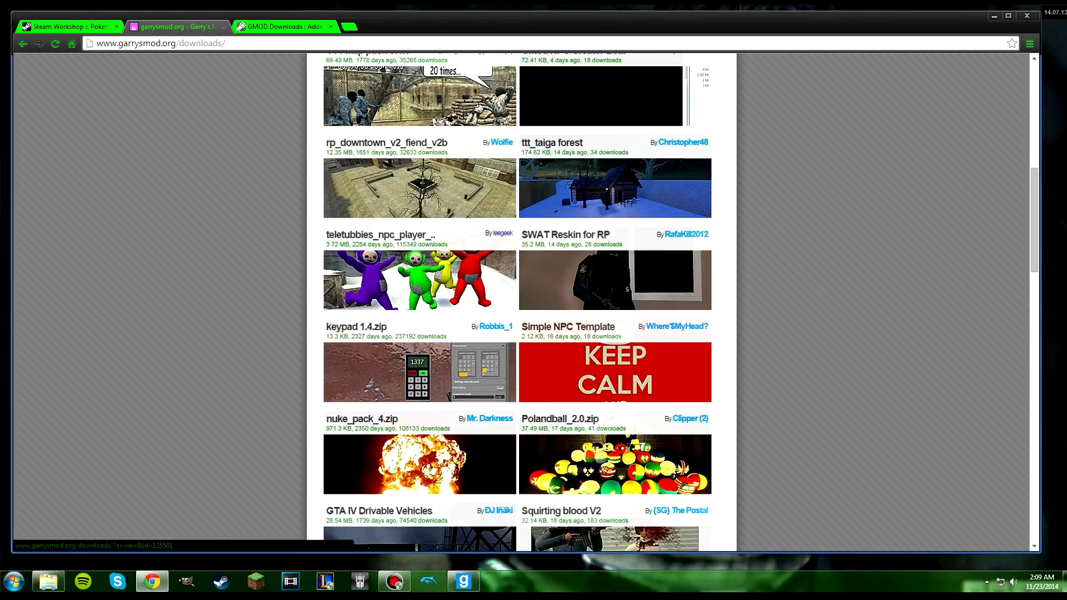
{"action": "scroll", "coordinate": [611, 276], "scroll_direction": "down", "scroll_amount": 4}
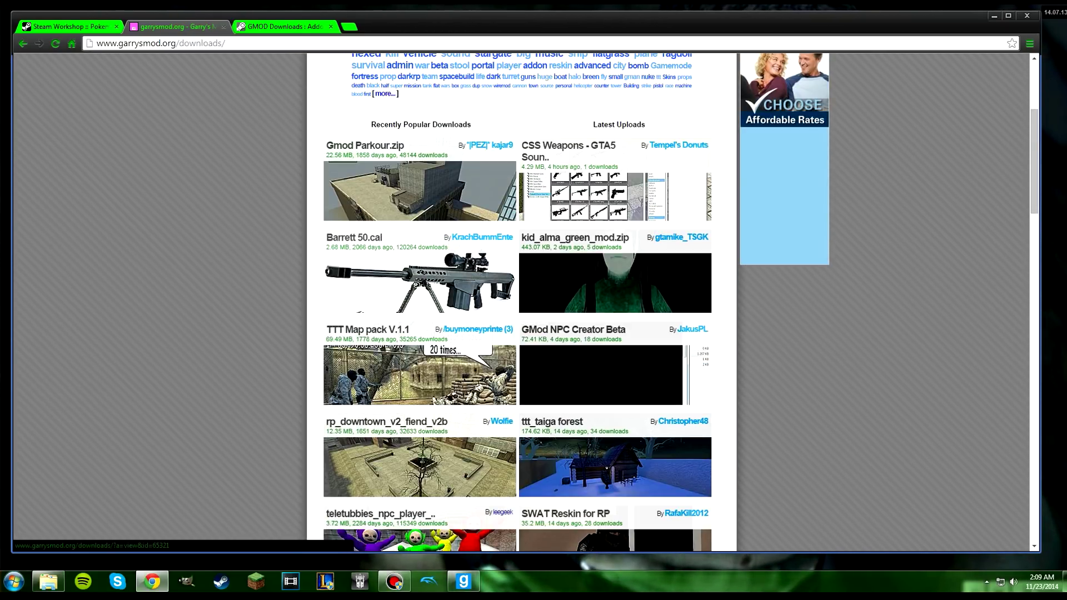
{"action": "left_click", "coordinate": [418, 284]}
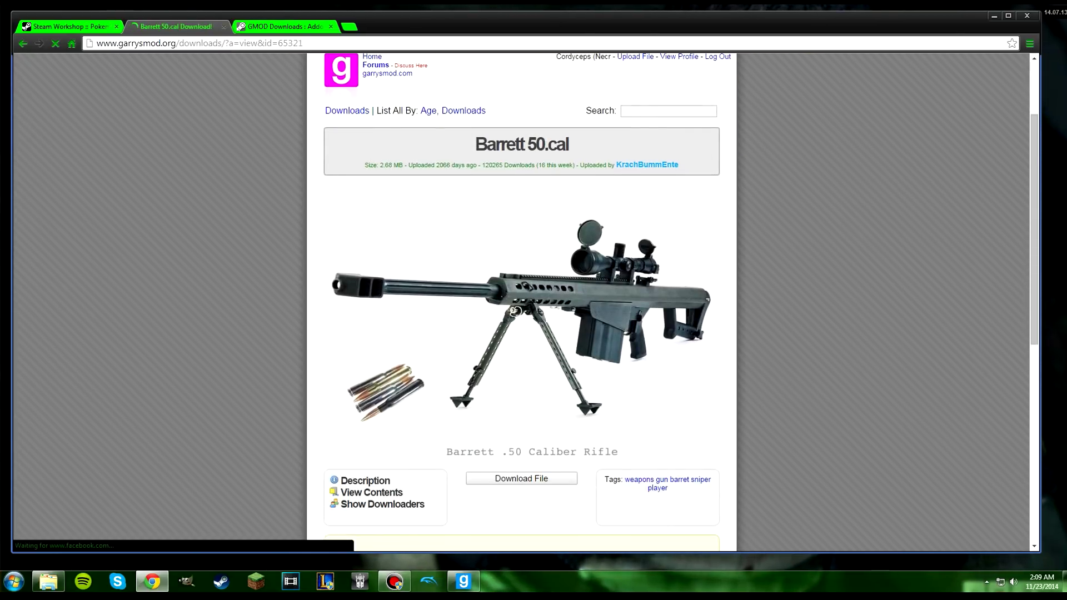
- Download barrett_50.cal.zip from the Barrett 50.cal page via Download File
{"action": "scroll", "coordinate": [522, 300], "scroll_direction": "down", "scroll_amount": 2}
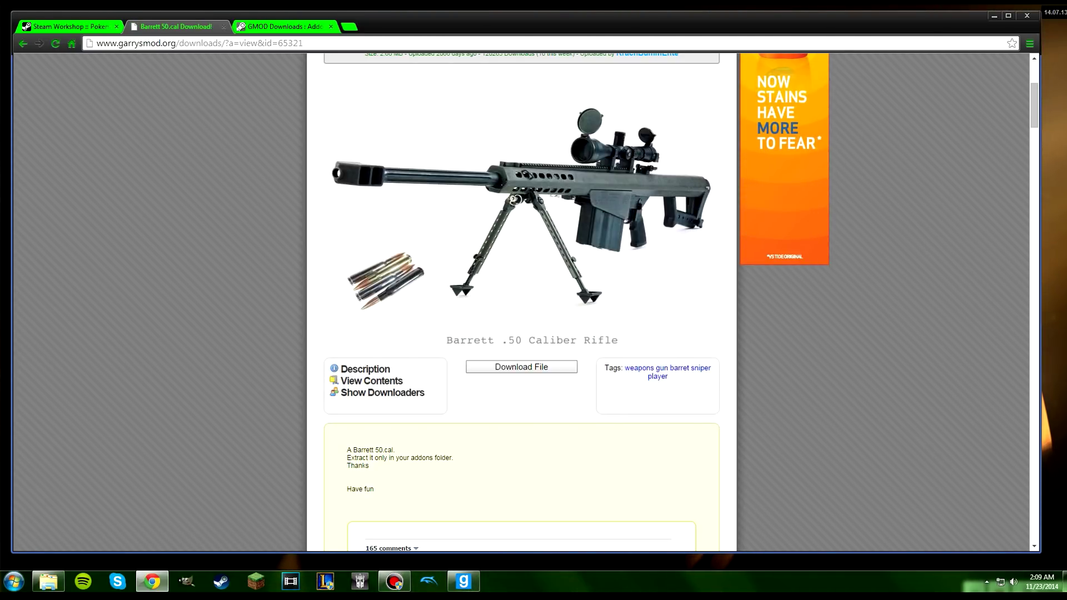
{"action": "scroll", "coordinate": [521, 389], "scroll_direction": "up", "scroll_amount": 4}
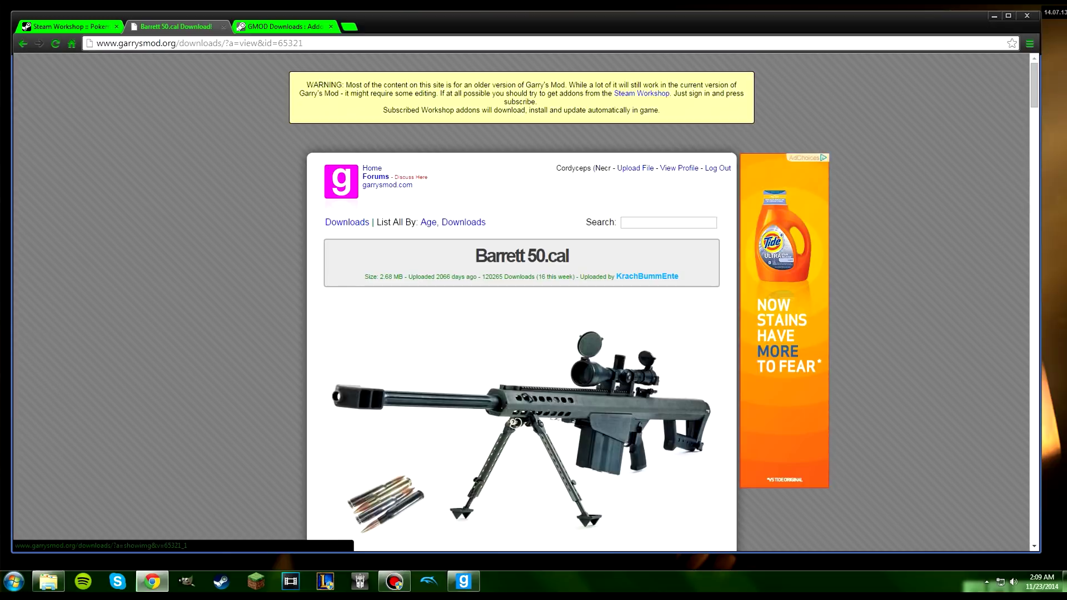
{"action": "scroll", "coordinate": [522, 278], "scroll_direction": "down", "scroll_amount": 8}
{"action": "left_click", "coordinate": [521, 143]}
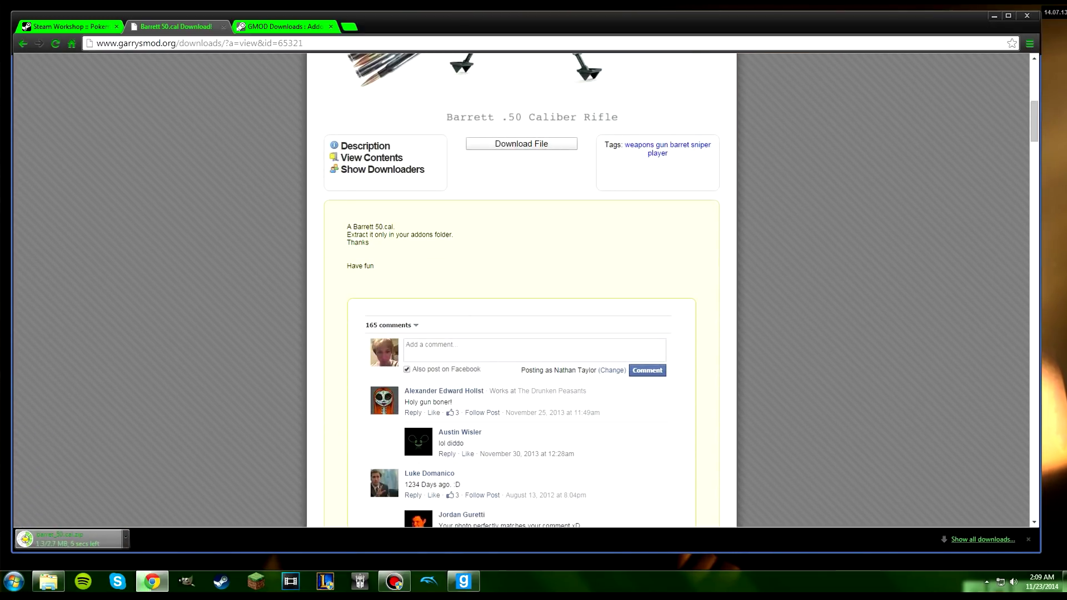
{"action": "scroll", "coordinate": [521, 289], "scroll_direction": "up", "scroll_amount": 1}
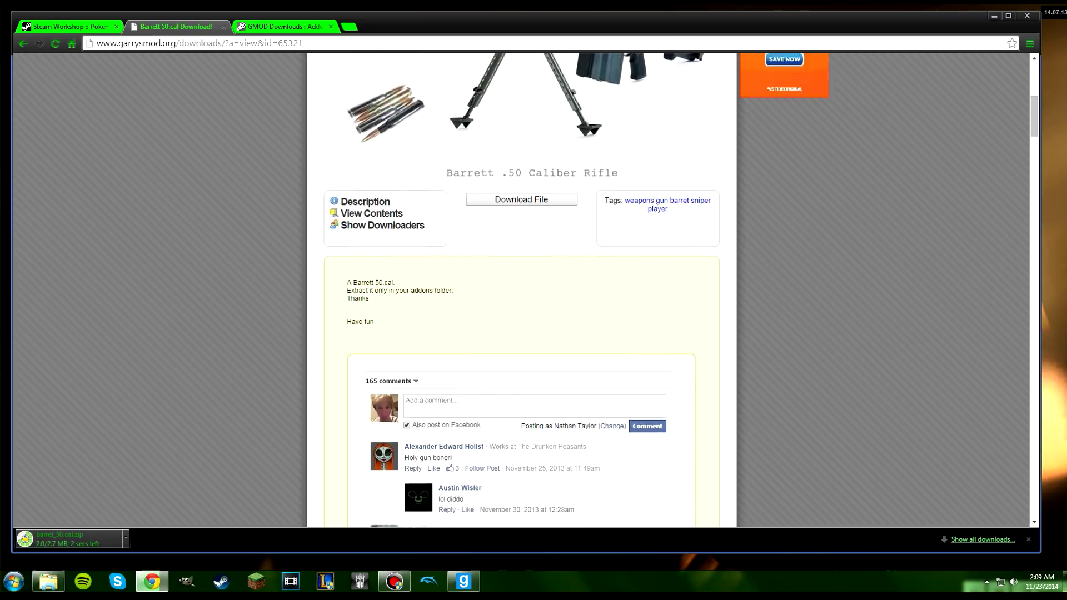
{"action": "scroll", "coordinate": [521, 289], "scroll_direction": "up", "scroll_amount": 7}
{"action": "scroll", "coordinate": [521, 289], "scroll_direction": "down", "scroll_amount": 3}
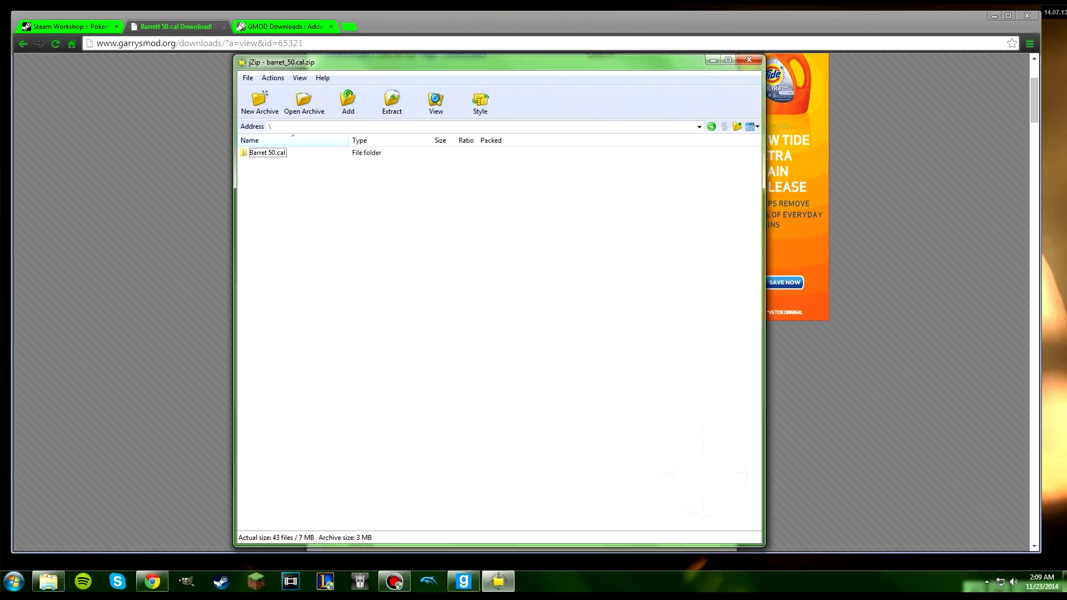
- Open the Barret 50.cal folder in jZip and read info.txt in Notepad
{"action": "left_click_drag", "start_coordinate": [355, 62], "coordinate": [350, 60]}
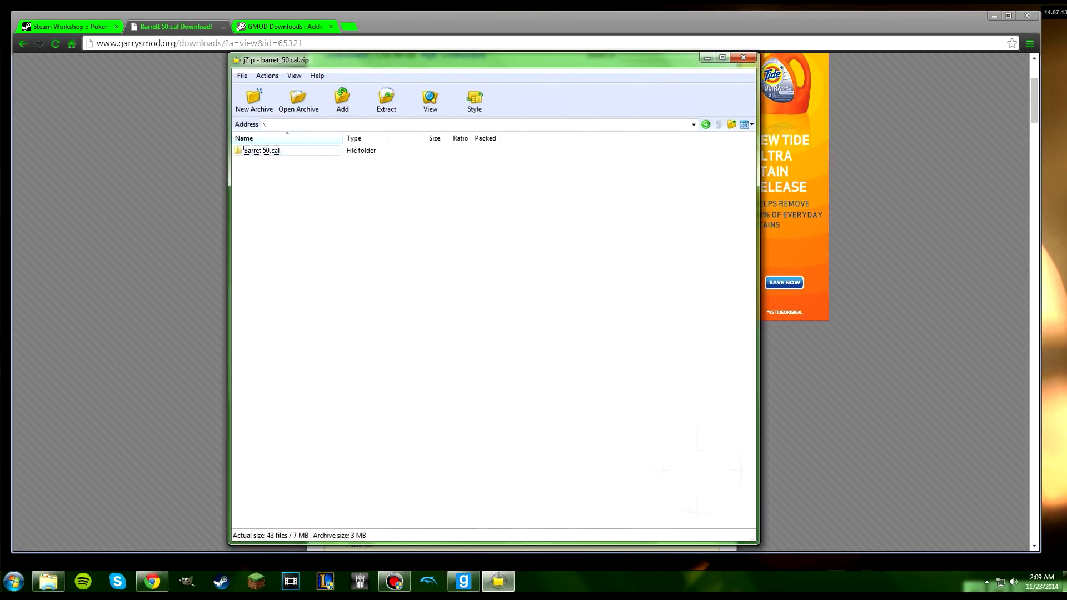
{"action": "double_click", "coordinate": [262, 151]}
{"action": "double_click", "coordinate": [261, 203]}
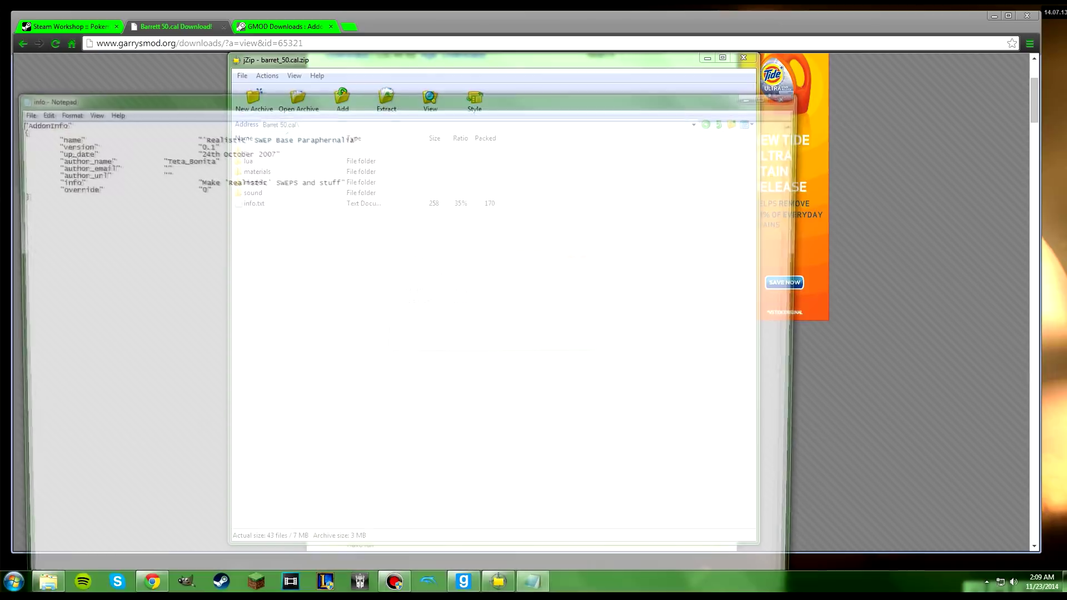
{"action": "left_click_drag", "start_coordinate": [311, 97], "coordinate": [393, 88]}
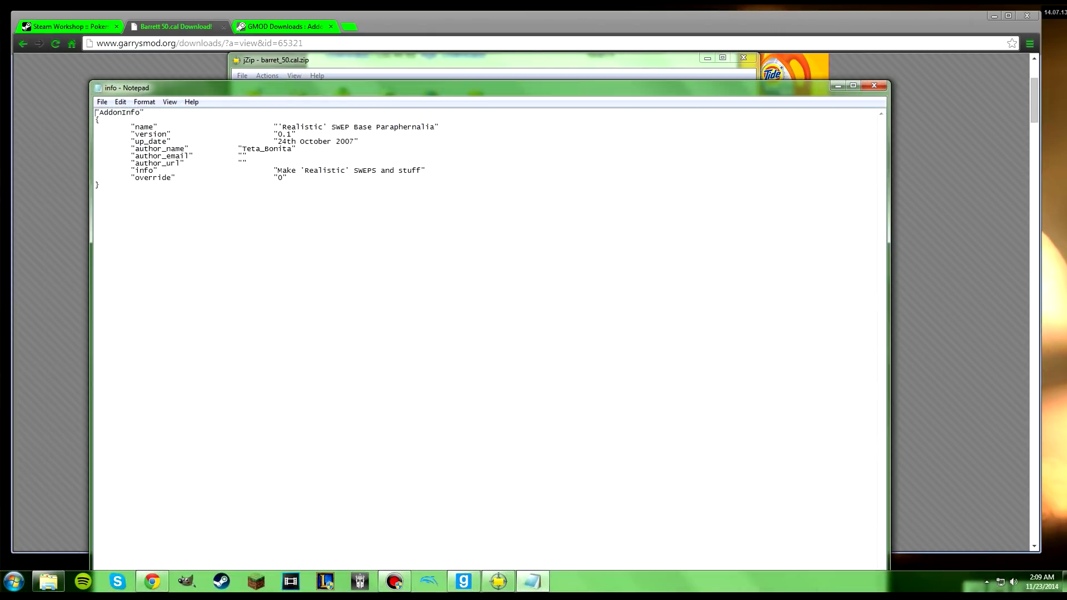
{"action": "left_click", "coordinate": [875, 86]}
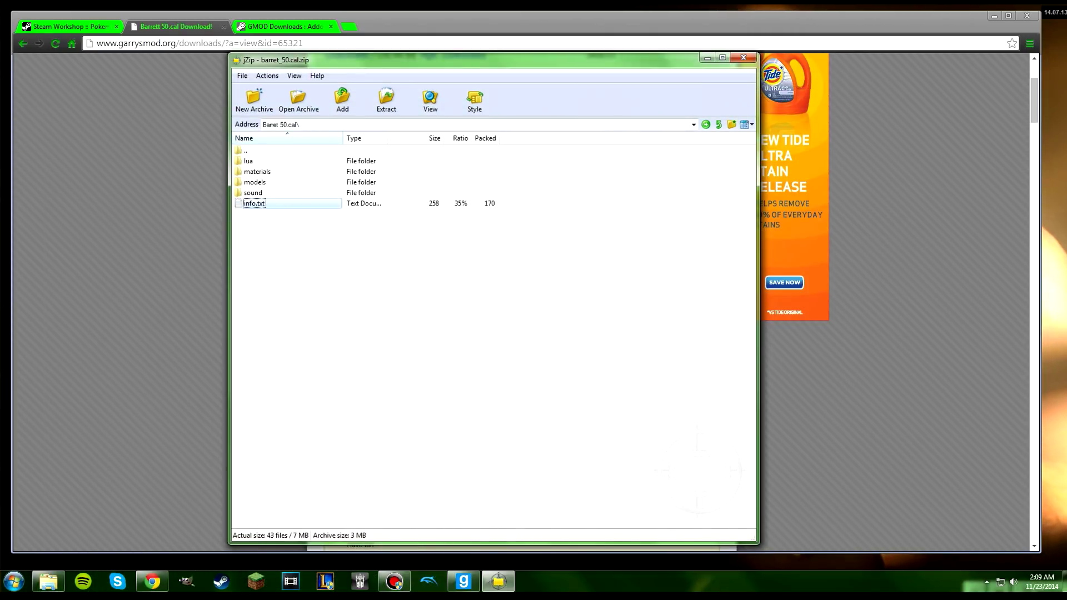
- Browse the archive's lua, materials, models and sound folders
{"action": "left_click", "coordinate": [719, 124]}
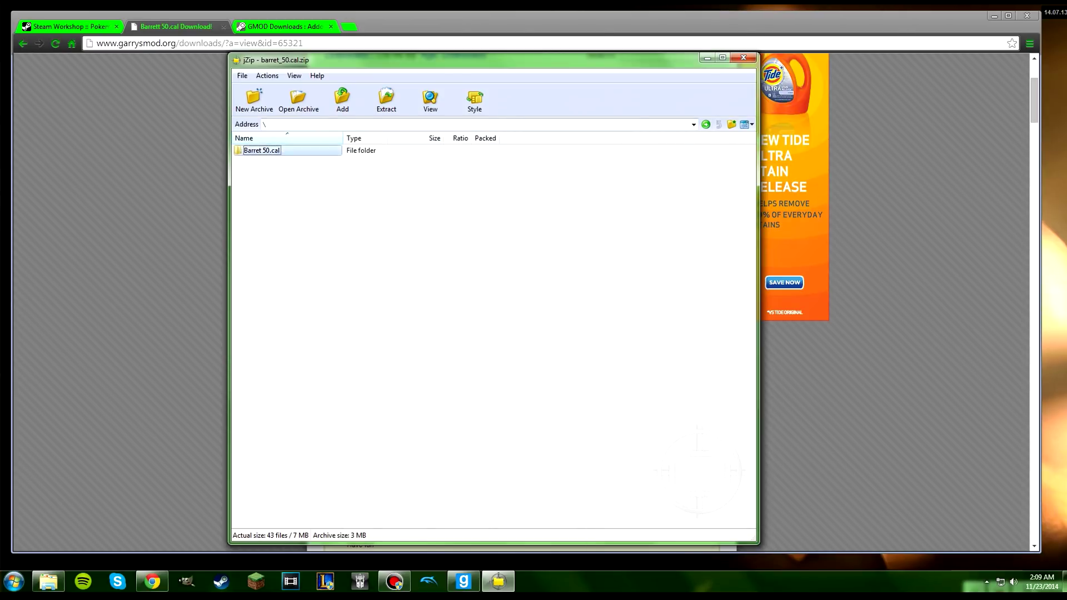
{"action": "double_click", "coordinate": [264, 150]}
{"action": "key", "text": "Down"}
{"action": "key", "text": "Return"}
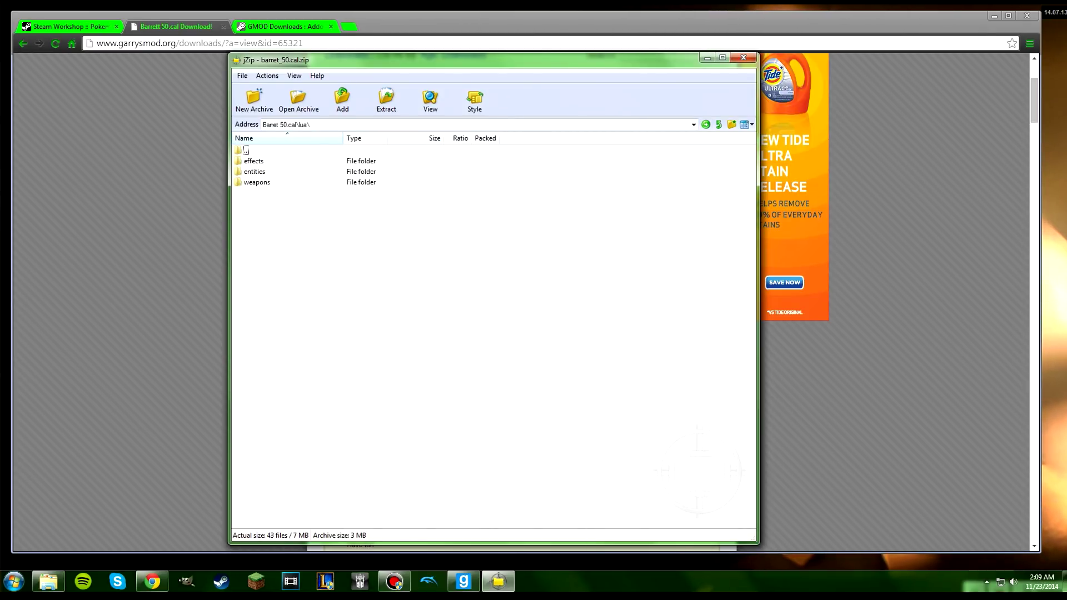
{"action": "key", "text": "BackSpace"}
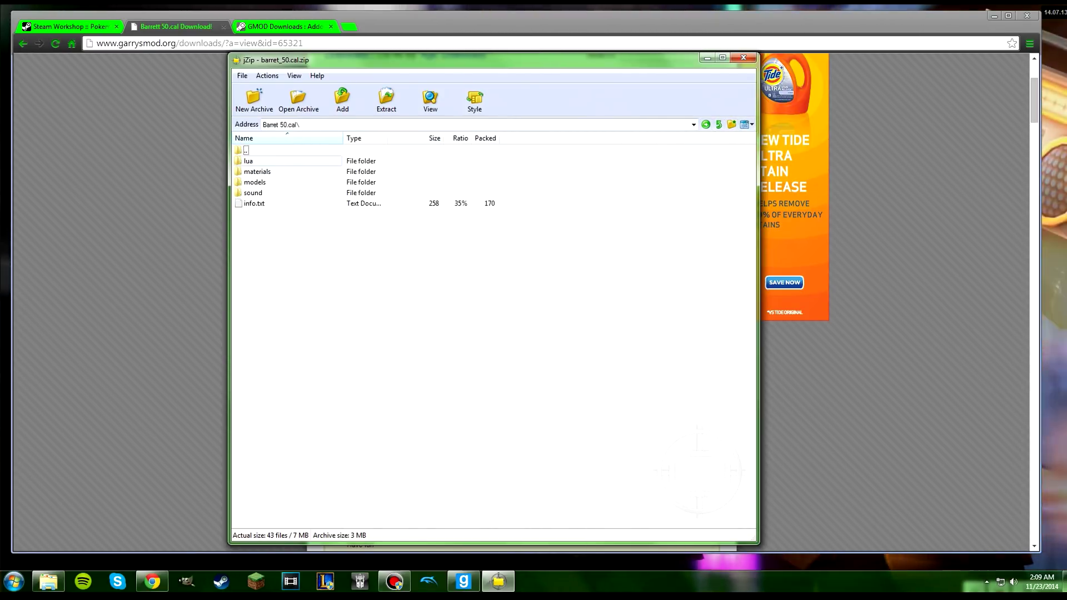
{"action": "key", "text": "Down"}
{"action": "key", "text": "Return"}
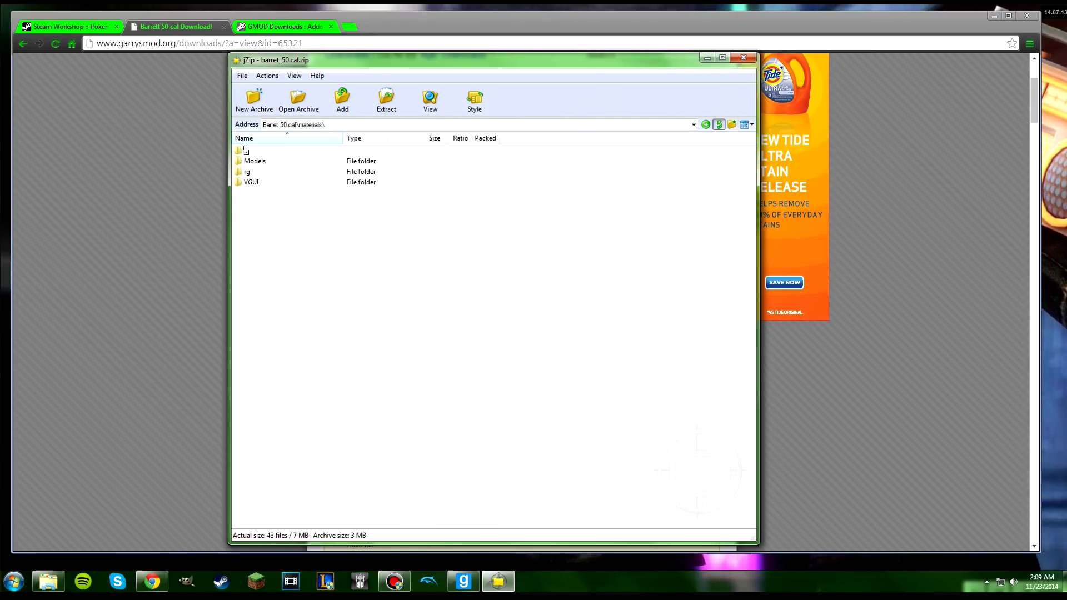
{"action": "left_click", "coordinate": [719, 125]}
{"action": "double_click", "coordinate": [255, 182]}
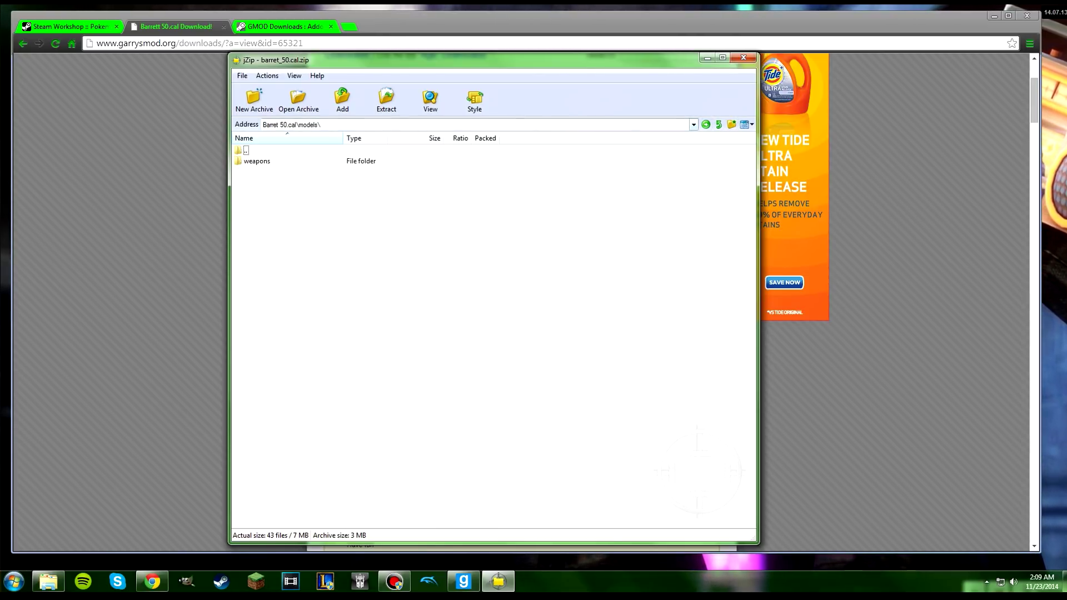
{"action": "left_click", "coordinate": [719, 125]}
{"action": "double_click", "coordinate": [252, 193]}
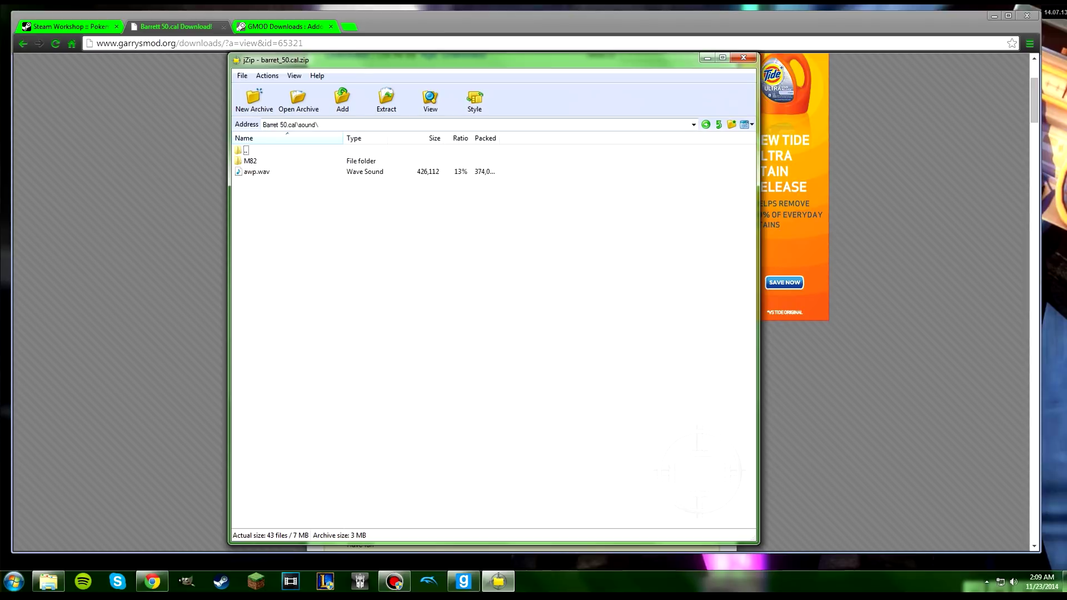
- Close jZip and flip between the Steam Workshop Pokemon and Barrett 50.cal tabs
{"action": "left_click", "coordinate": [743, 57]}
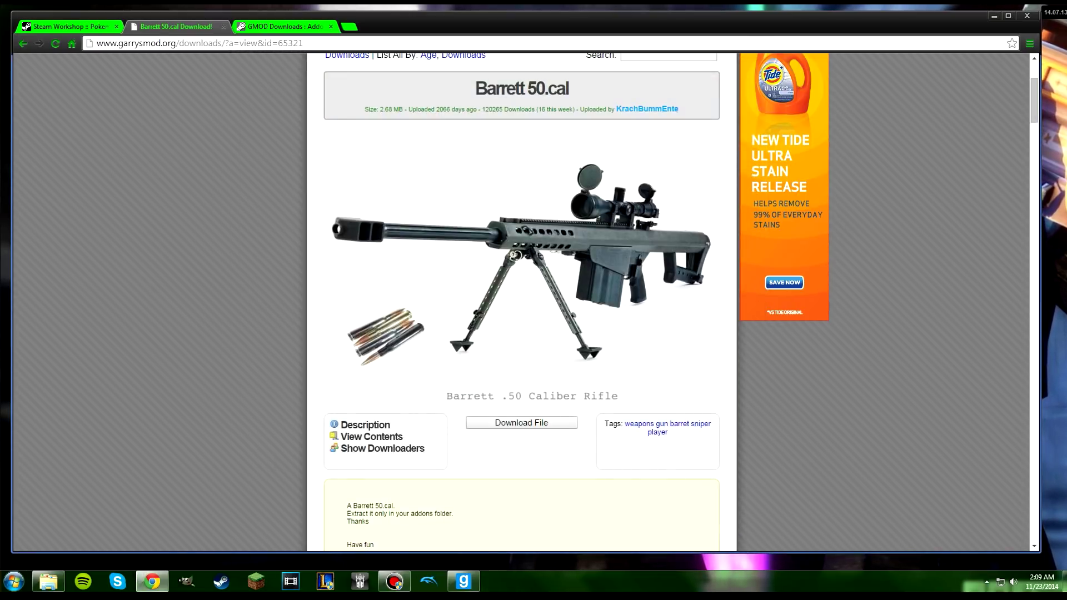
{"action": "scroll", "coordinate": [743, 166], "scroll_direction": "up", "scroll_amount": 3}
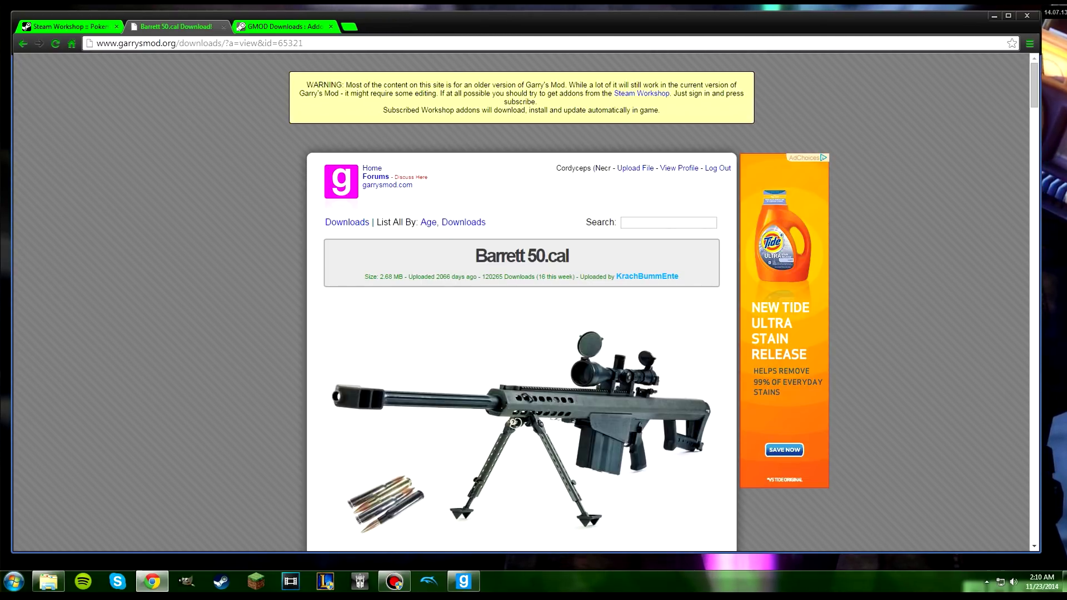
{"action": "left_click", "coordinate": [69, 26]}
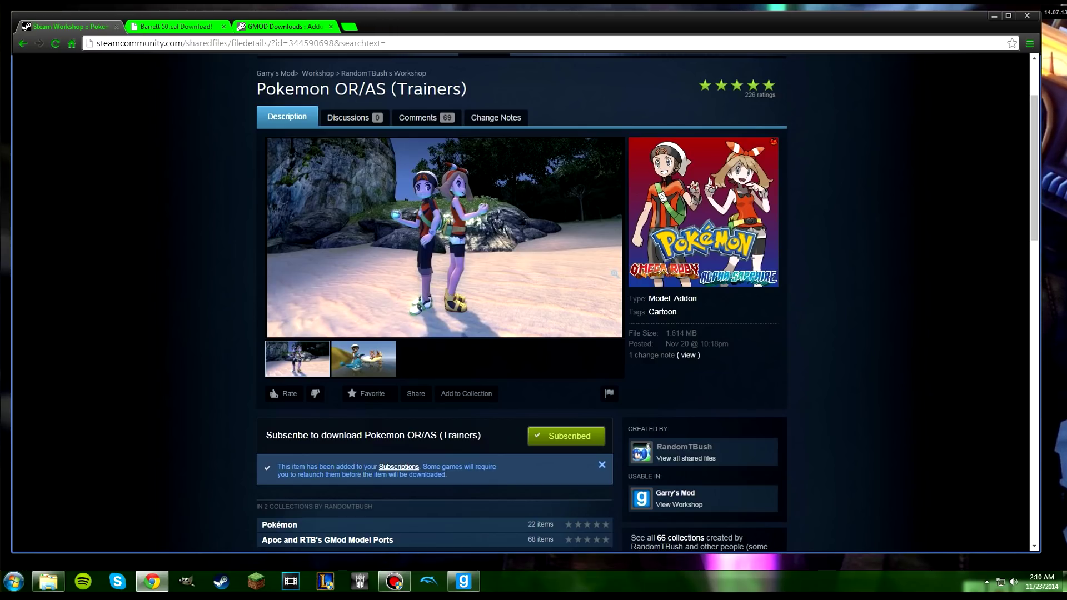
{"action": "scroll", "coordinate": [522, 303], "scroll_direction": "up", "scroll_amount": 2}
{"action": "key", "text": "ctrl+Tab"}
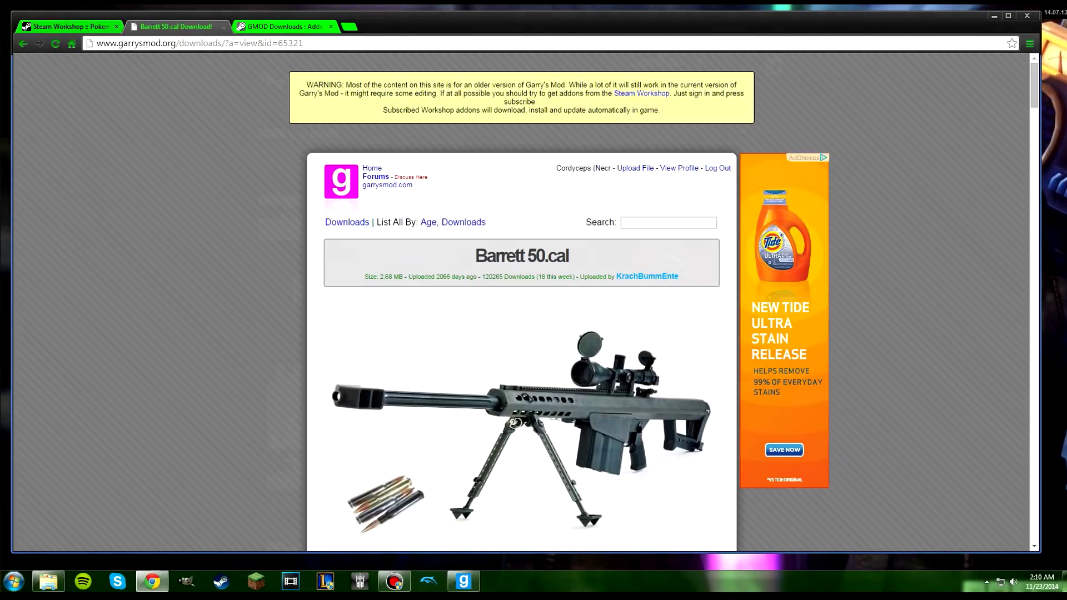
{"action": "key", "text": "ctrl+shift+Tab"}
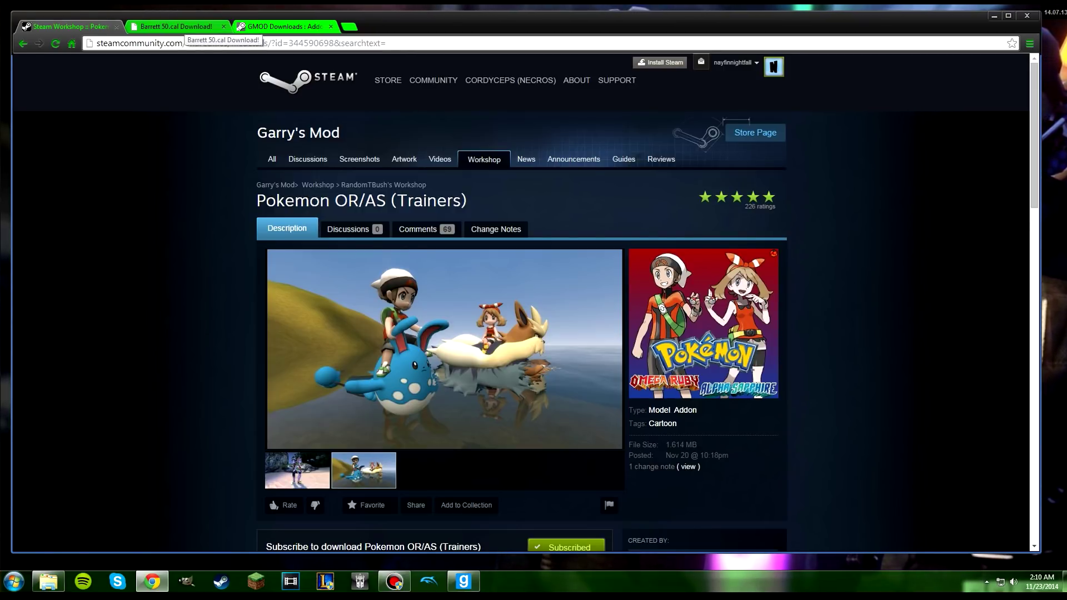
{"action": "scroll", "coordinate": [521, 300], "scroll_direction": "down", "scroll_amount": 3}
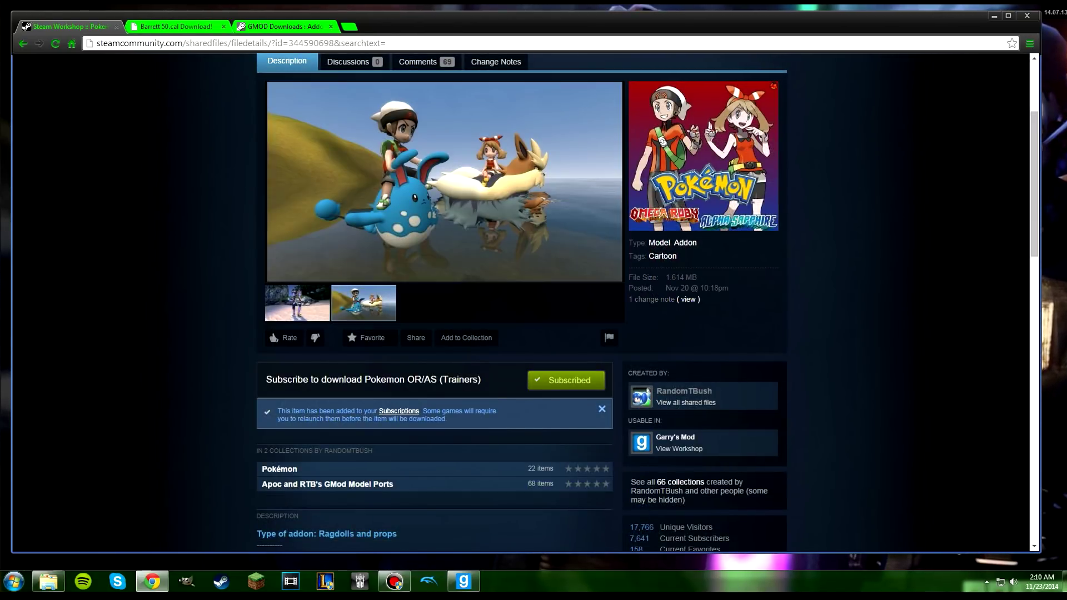
- Look over the Barrett 50.cal page once more, then close its tab
{"action": "left_click", "coordinate": [176, 26]}
{"action": "scroll", "coordinate": [522, 300], "scroll_direction": "down", "scroll_amount": 12}
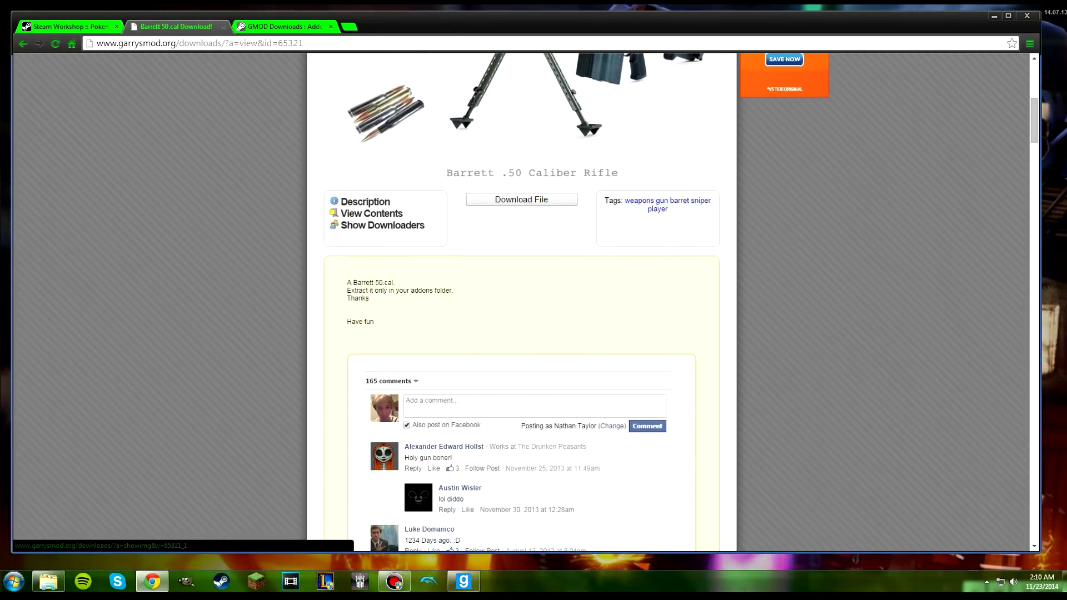
{"action": "scroll", "coordinate": [521, 300], "scroll_direction": "up", "scroll_amount": 15}
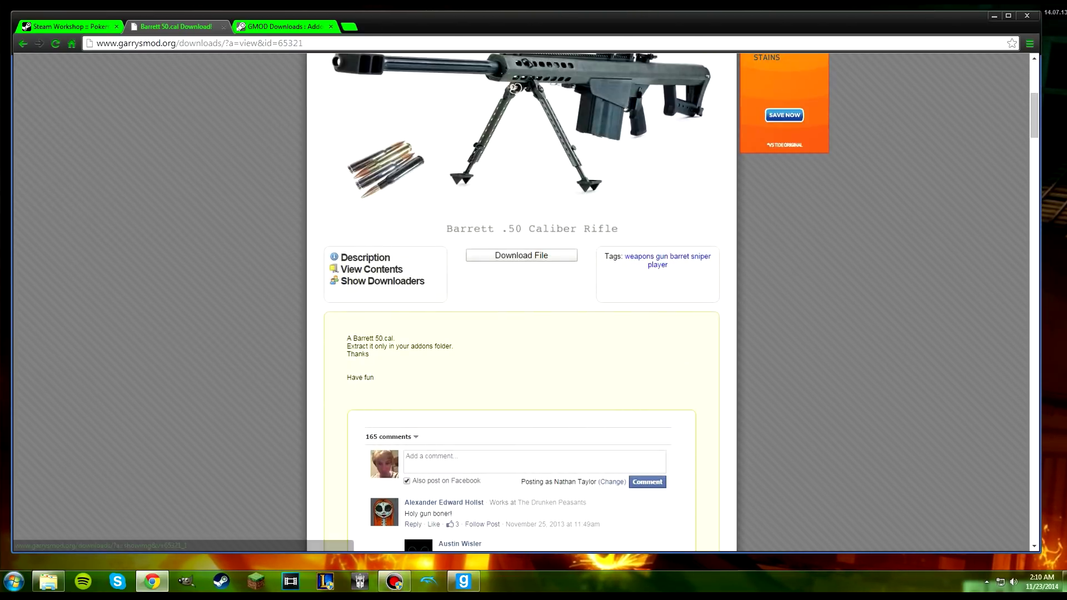
{"action": "scroll", "coordinate": [521, 300], "scroll_direction": "up", "scroll_amount": 2}
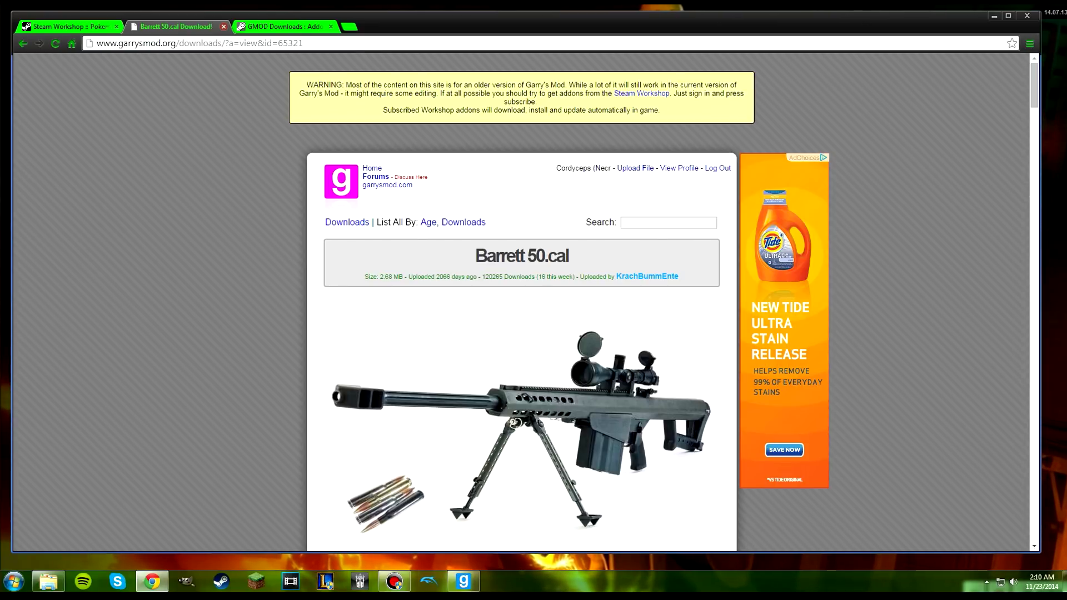
{"action": "scroll", "coordinate": [521, 300], "scroll_direction": "down", "scroll_amount": 1}
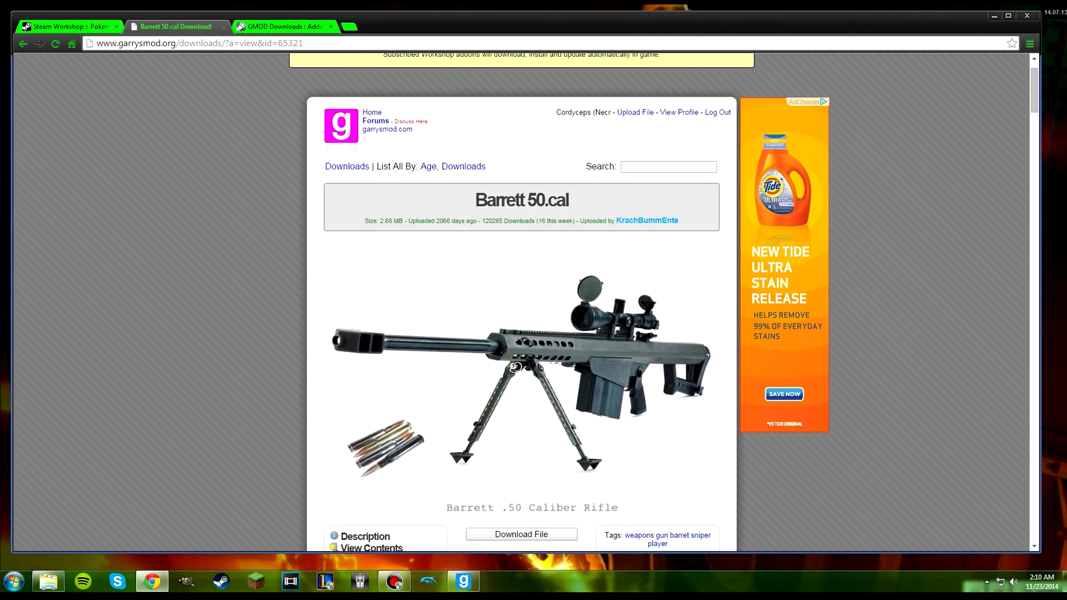
{"action": "left_click", "coordinate": [70, 27]}
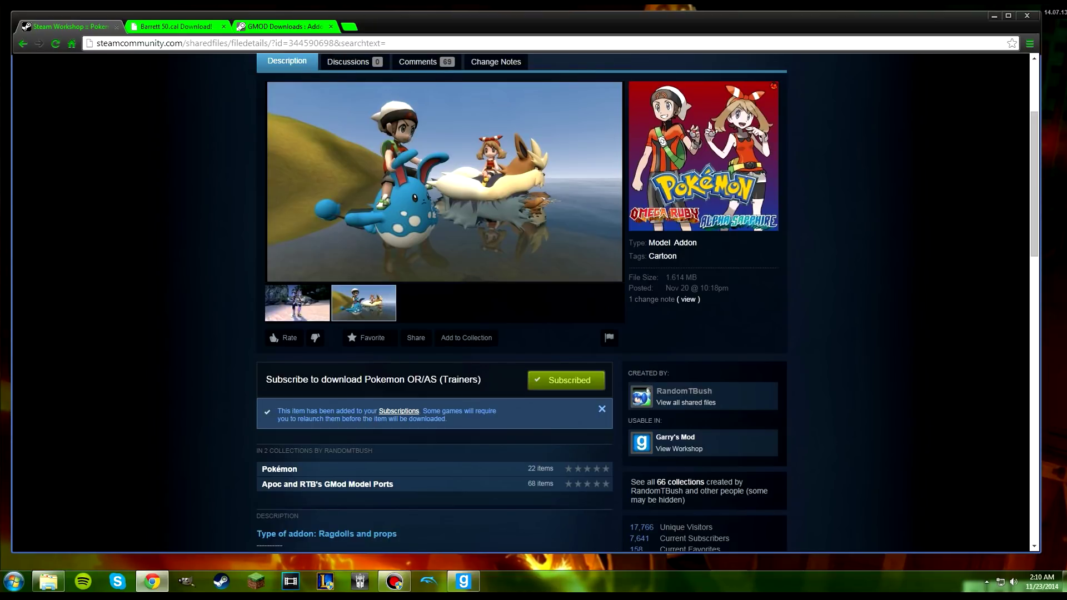
{"action": "scroll", "coordinate": [522, 300], "scroll_direction": "up", "scroll_amount": 3}
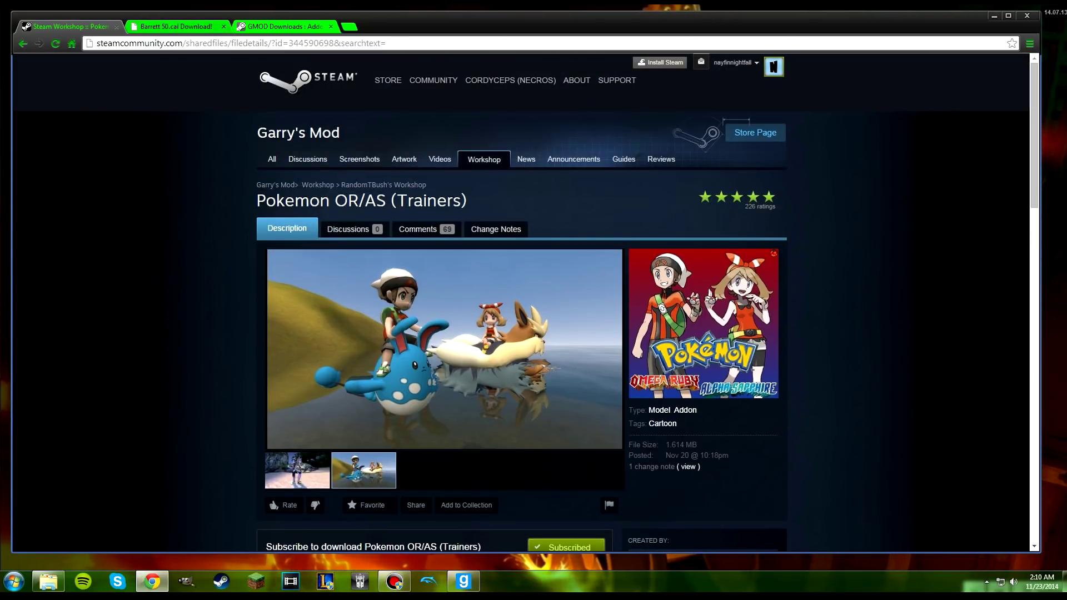
{"action": "key", "text": "ctrl+Tab"}
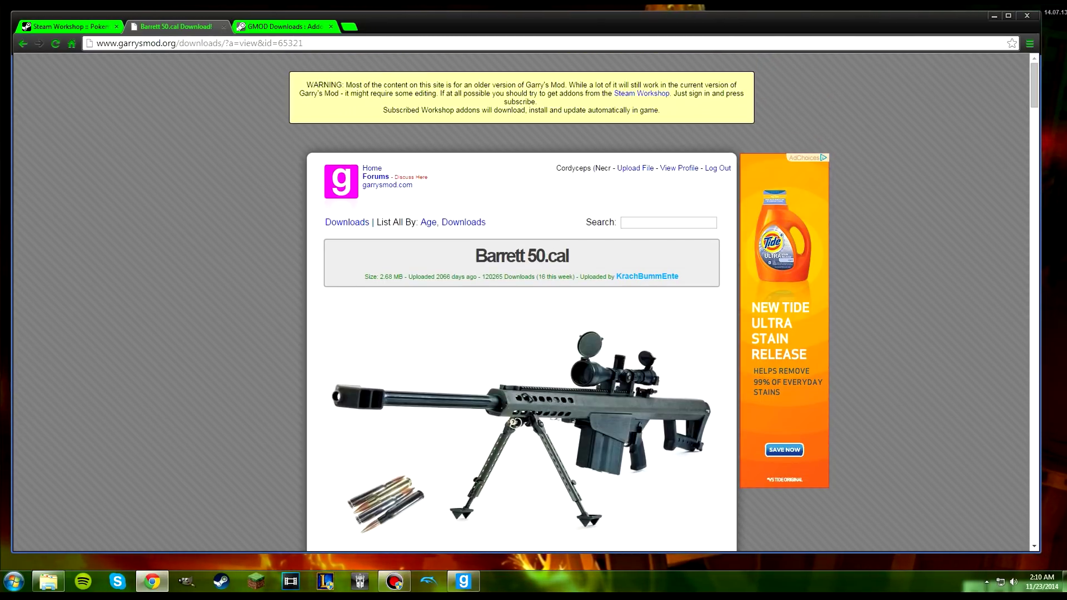
{"action": "left_click", "coordinate": [224, 26]}
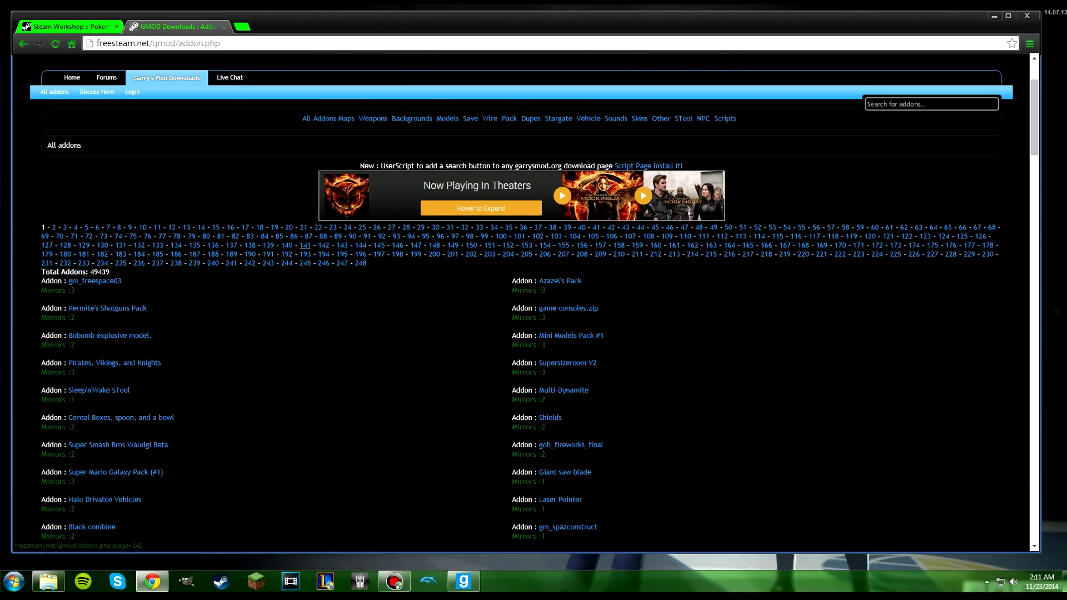
{"action": "left_click", "coordinate": [65, 26]}
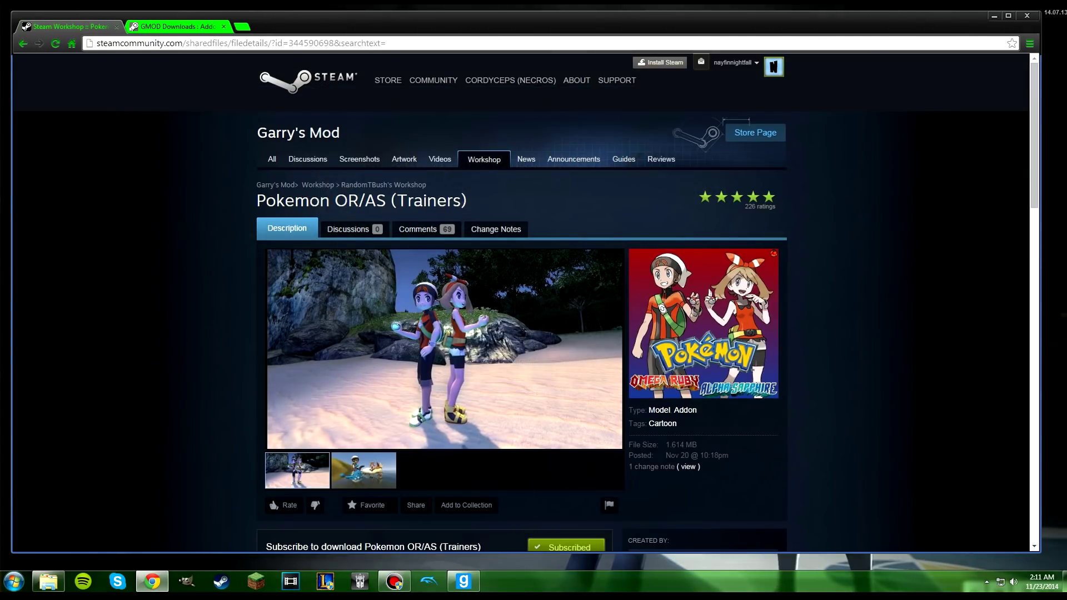
{"action": "left_click", "coordinate": [177, 26]}
{"action": "left_click", "coordinate": [69, 26]}
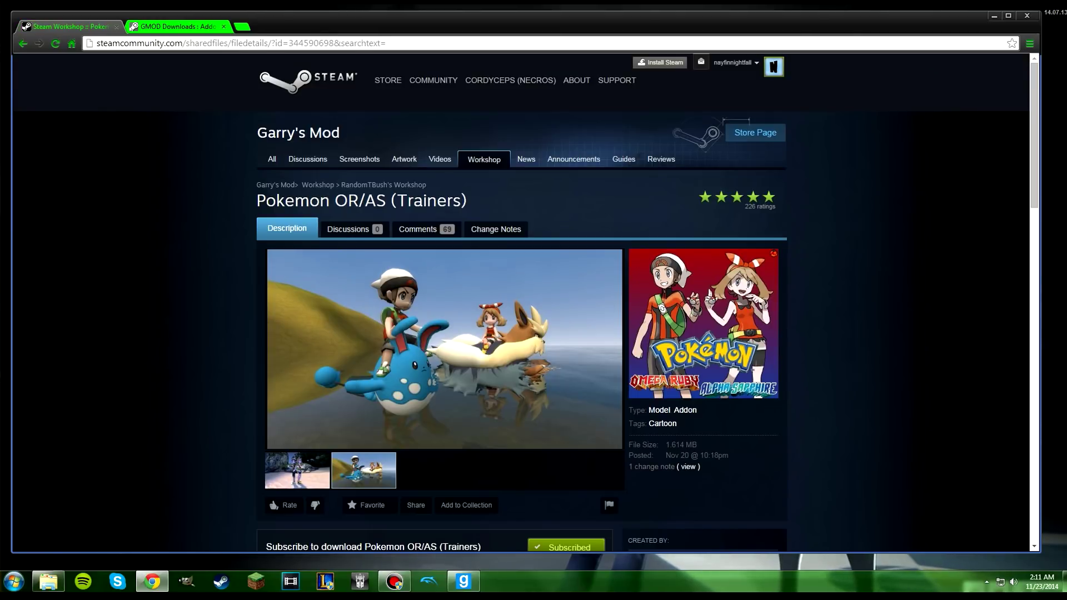
{"action": "left_click", "coordinate": [134, 27]}
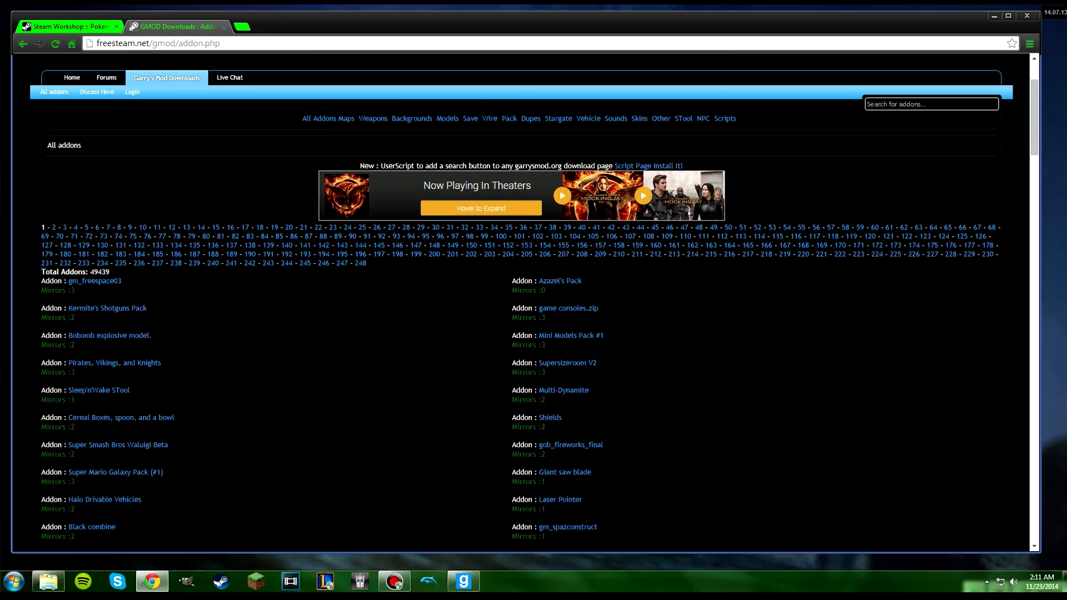
{"action": "left_click", "coordinate": [69, 26]}
{"action": "left_click", "coordinate": [133, 26]}
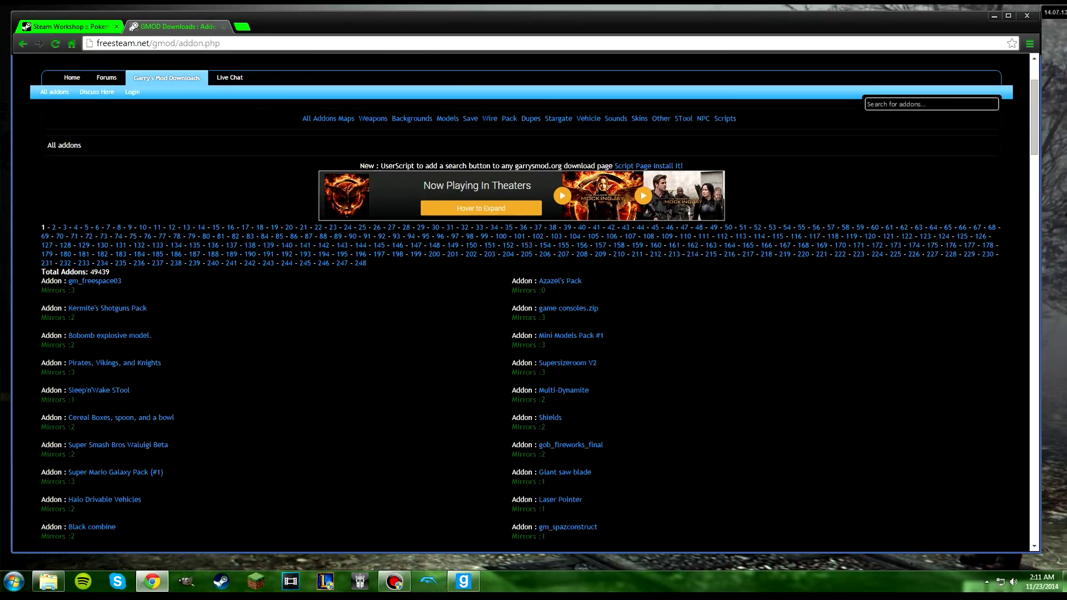
{"action": "scroll", "coordinate": [523, 300], "scroll_direction": "up", "scroll_amount": 2}
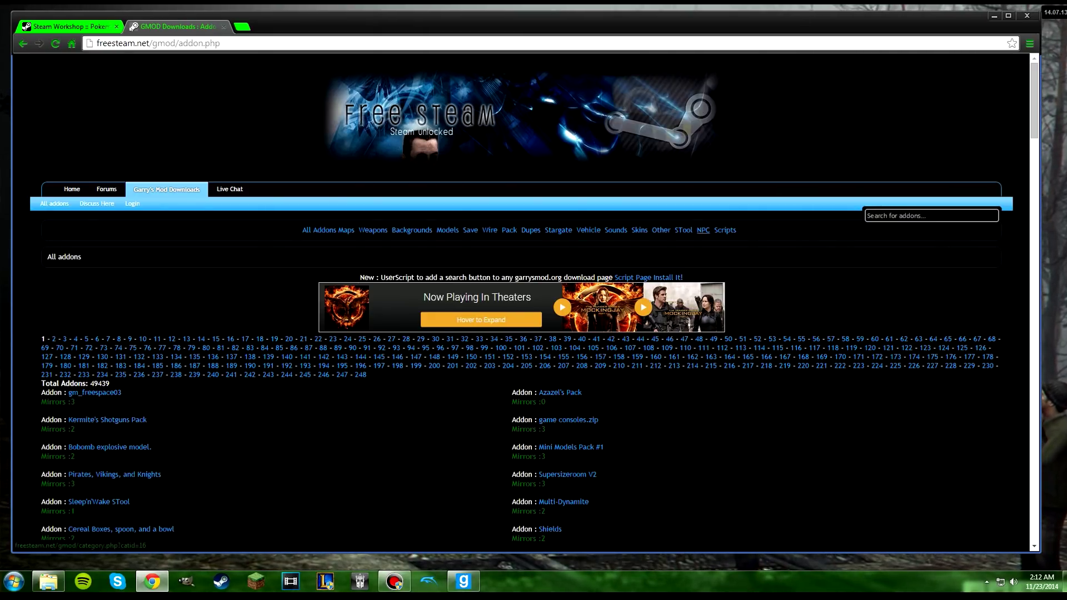
{"action": "scroll", "coordinate": [726, 230], "scroll_direction": "down", "scroll_amount": 2}
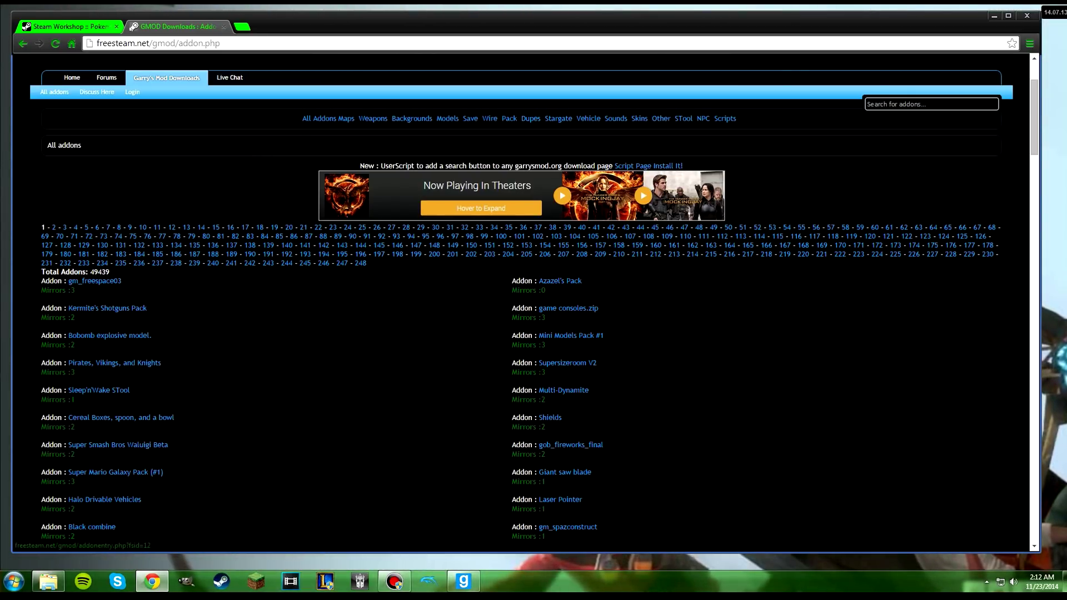
- Open the Supersizeroom V2 addon entry in its tab and read its description
{"action": "left_click", "coordinate": [568, 363]}
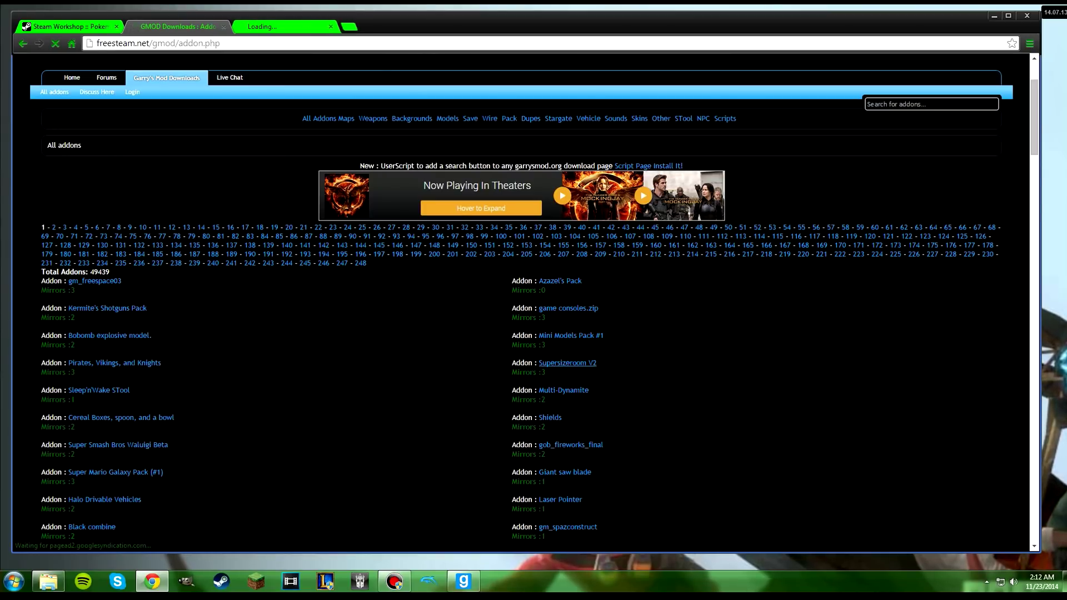
{"action": "key", "text": "ctrl+Tab"}
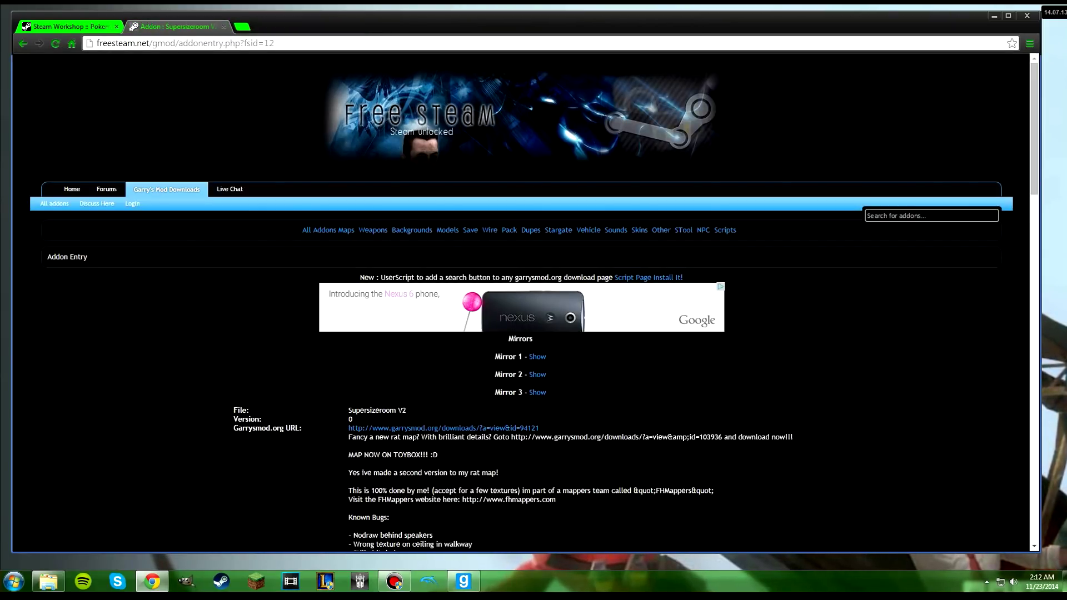
{"action": "scroll", "coordinate": [524, 303], "scroll_direction": "down", "scroll_amount": 9}
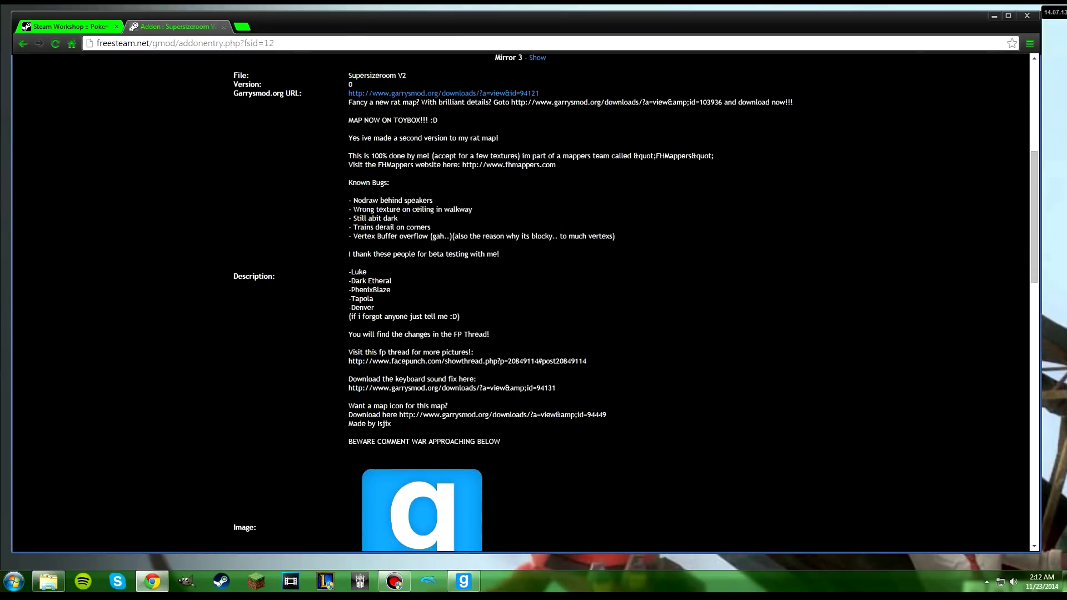
{"action": "scroll", "coordinate": [525, 303], "scroll_direction": "up", "scroll_amount": 5}
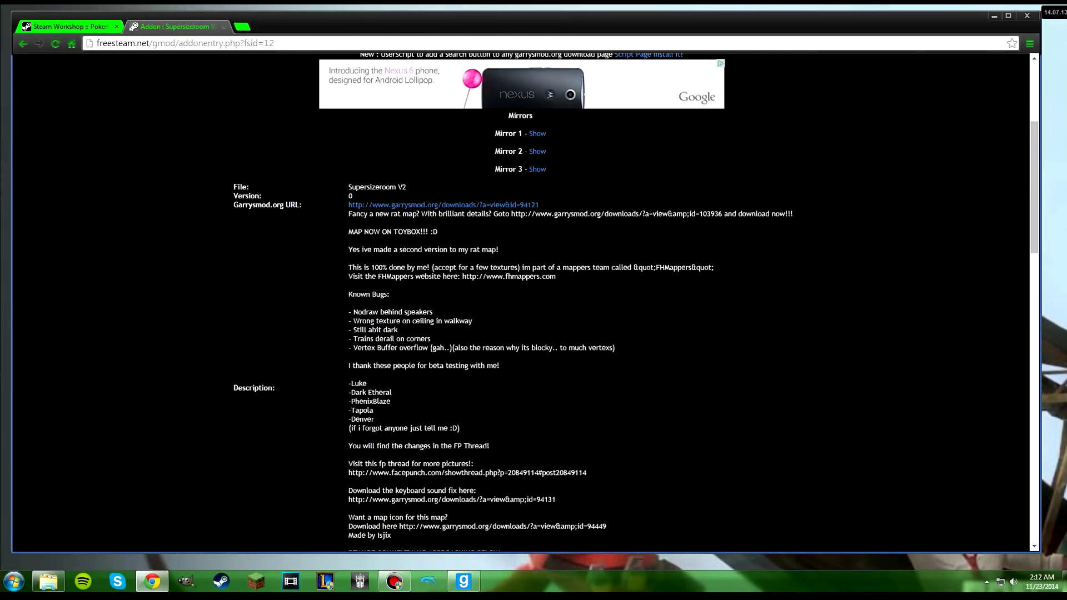
{"action": "scroll", "coordinate": [525, 303], "scroll_direction": "up", "scroll_amount": 3}
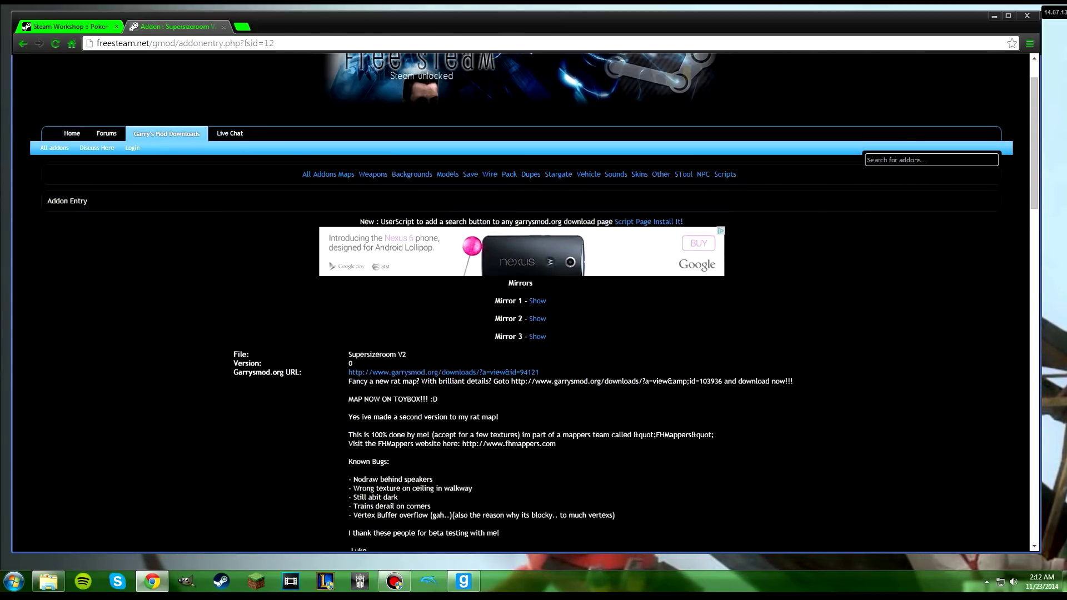
{"action": "scroll", "coordinate": [525, 302], "scroll_direction": "down", "scroll_amount": 4}
{"action": "scroll", "coordinate": [525, 303], "scroll_direction": "down", "scroll_amount": 4}
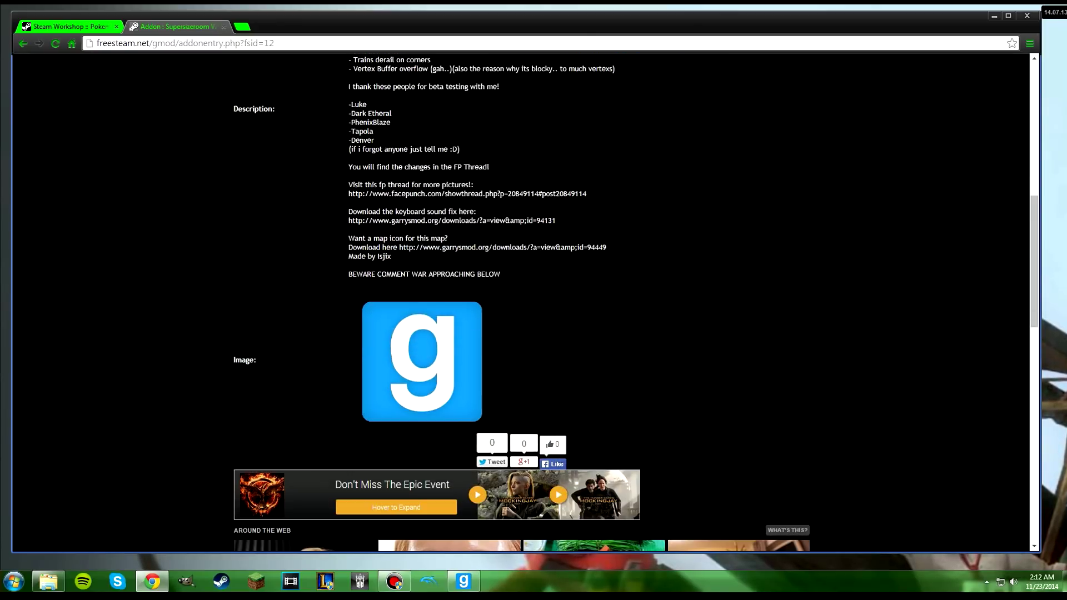
{"action": "scroll", "coordinate": [524, 303], "scroll_direction": "up", "scroll_amount": 2}
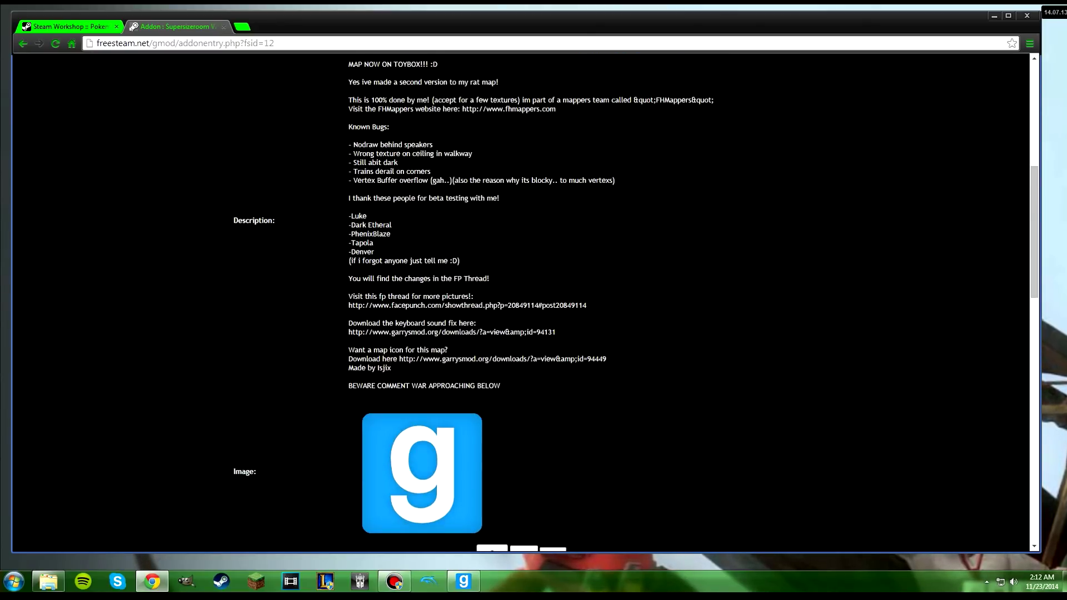
{"action": "scroll", "coordinate": [524, 303], "scroll_direction": "up", "scroll_amount": 4}
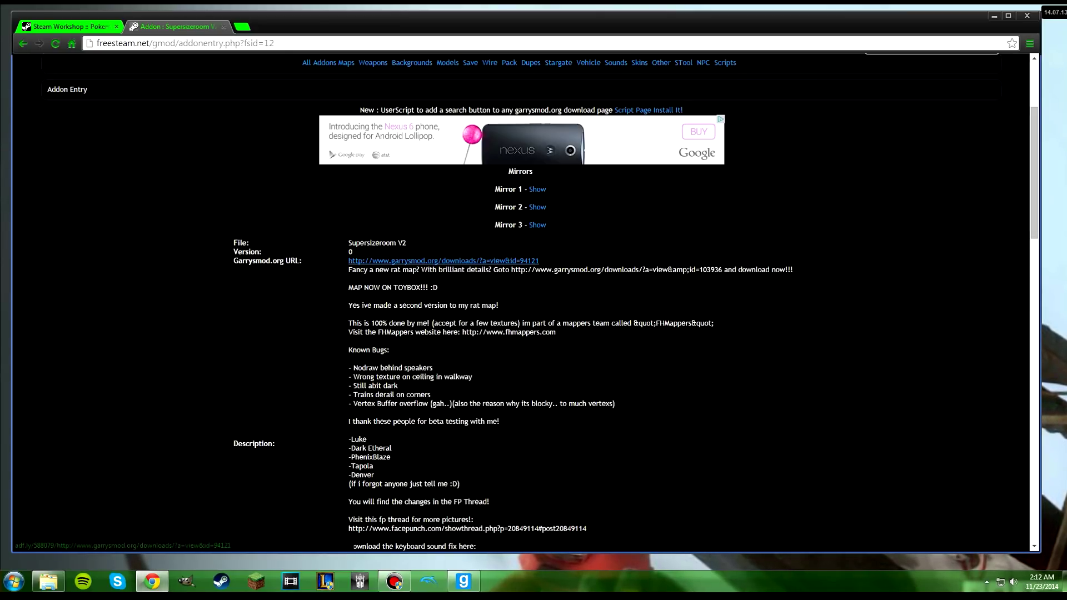
- Open the garrysmod.org mirror link in a new tab, landing on an adf.ly redirect
{"action": "right_click", "coordinate": [386, 261]}
{"action": "left_click", "coordinate": [417, 267]}
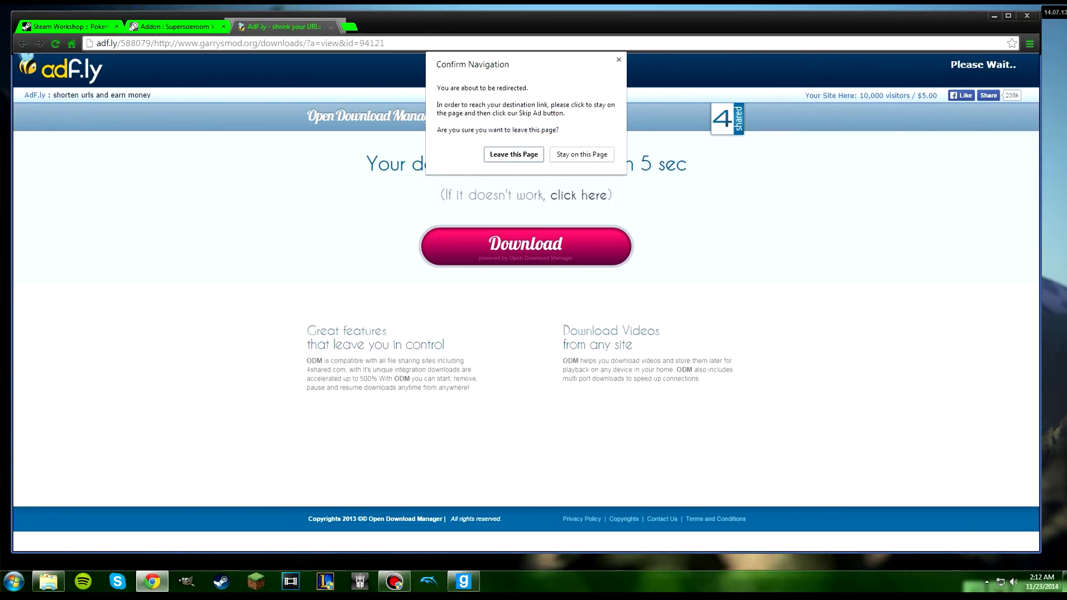
{"action": "left_click", "coordinate": [513, 155]}
{"action": "scroll", "coordinate": [526, 303], "scroll_direction": "down", "scroll_amount": 3}
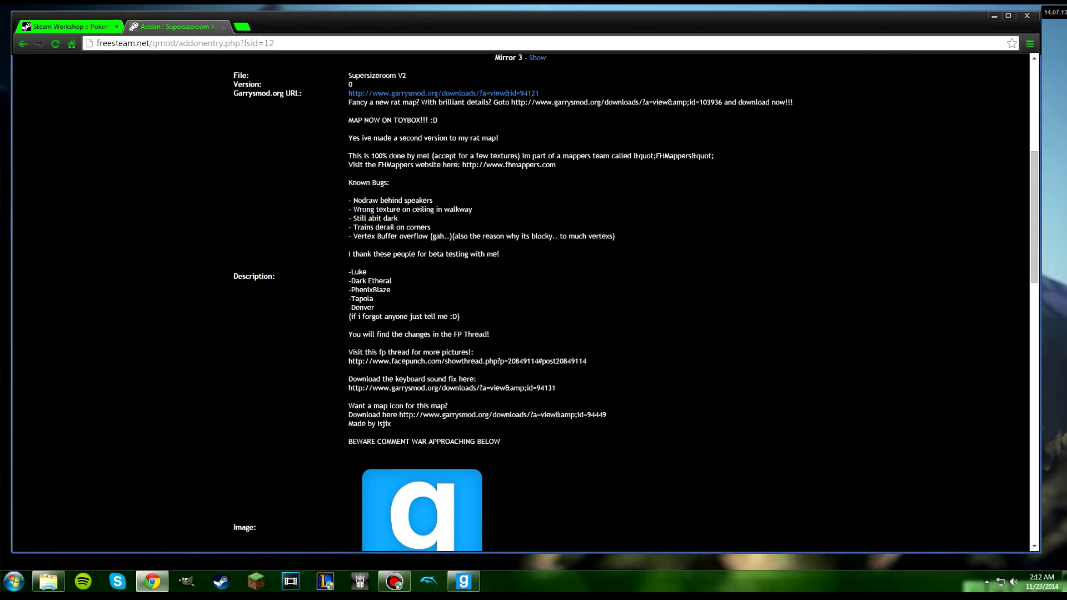
{"action": "scroll", "coordinate": [523, 303], "scroll_direction": "down", "scroll_amount": 4}
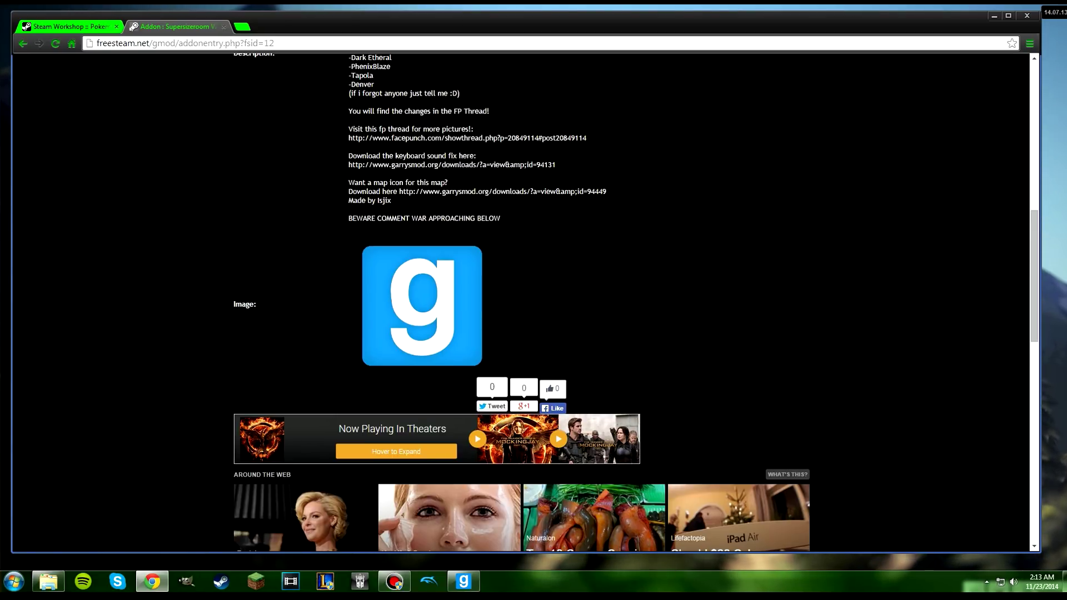
{"action": "scroll", "coordinate": [522, 302], "scroll_direction": "up", "scroll_amount": 4}
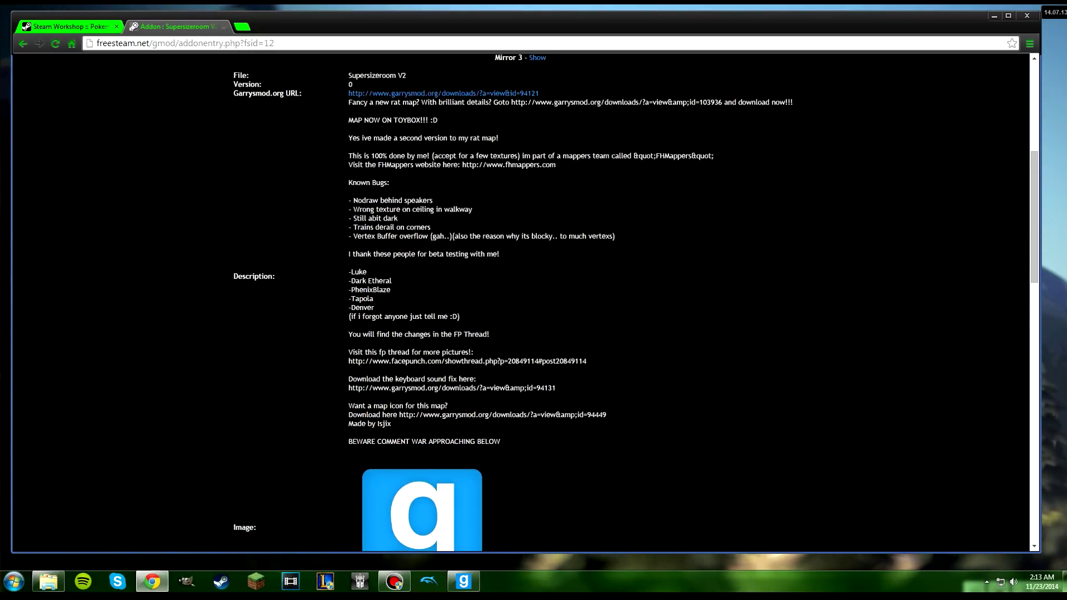
{"action": "scroll", "coordinate": [522, 303], "scroll_direction": "up", "scroll_amount": 2}
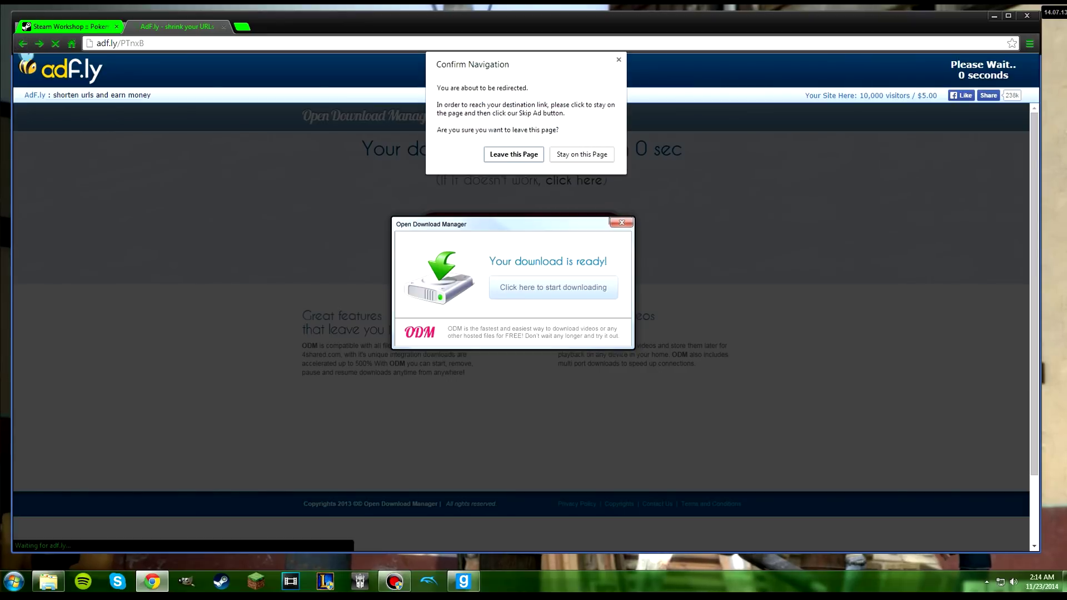
- Leave adf.ly, confirm Rapidgator's 'File not found', close the FilmOn pop-up, and go back
{"action": "key", "text": "Return"}
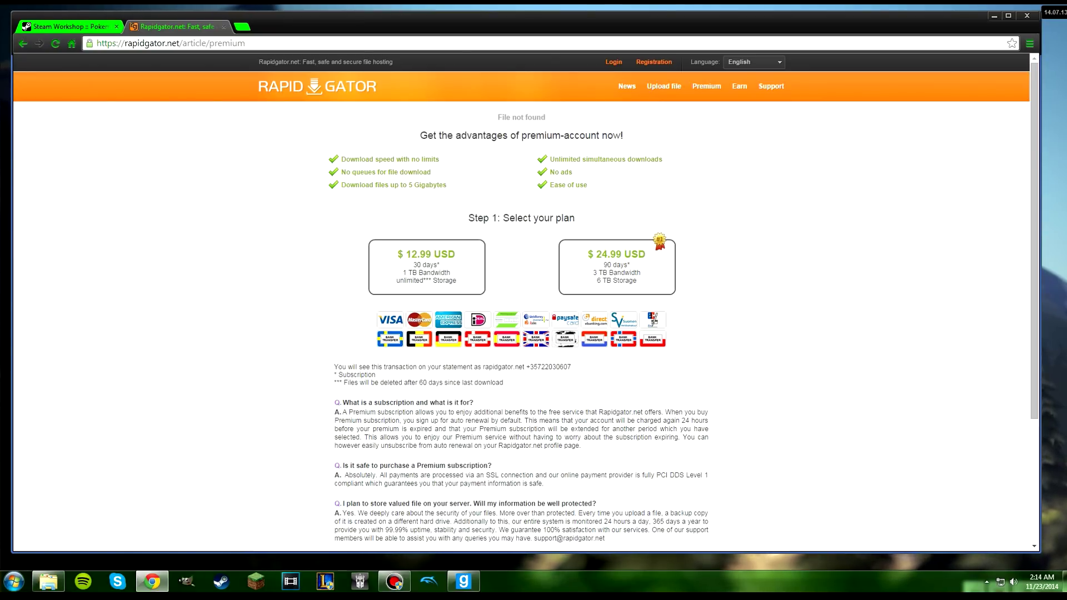
{"action": "left_click_drag", "start_coordinate": [501, 118], "coordinate": [546, 118]}
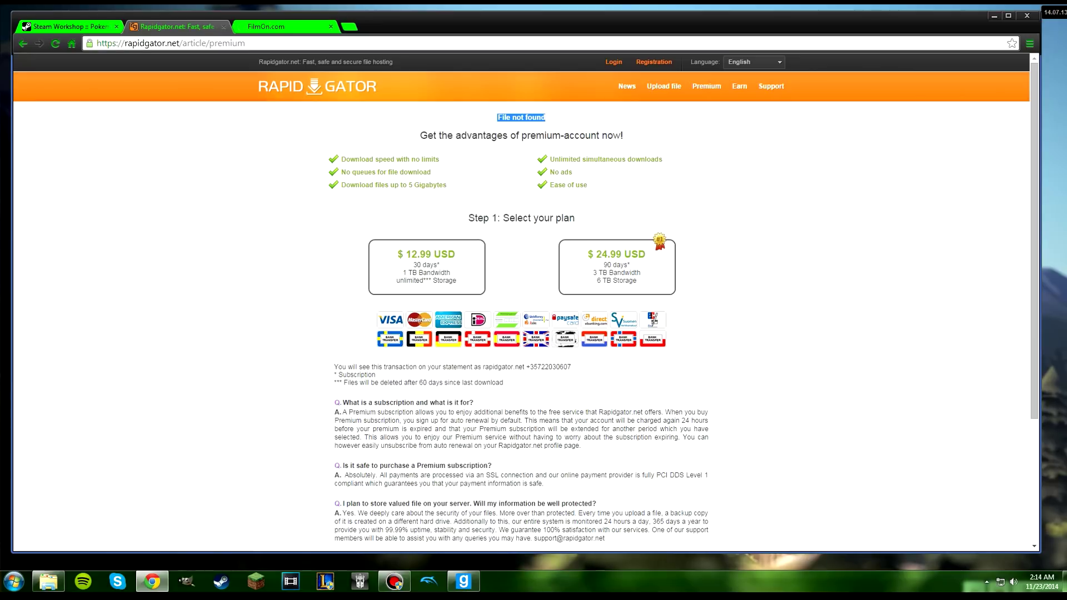
{"action": "left_click", "coordinate": [330, 26]}
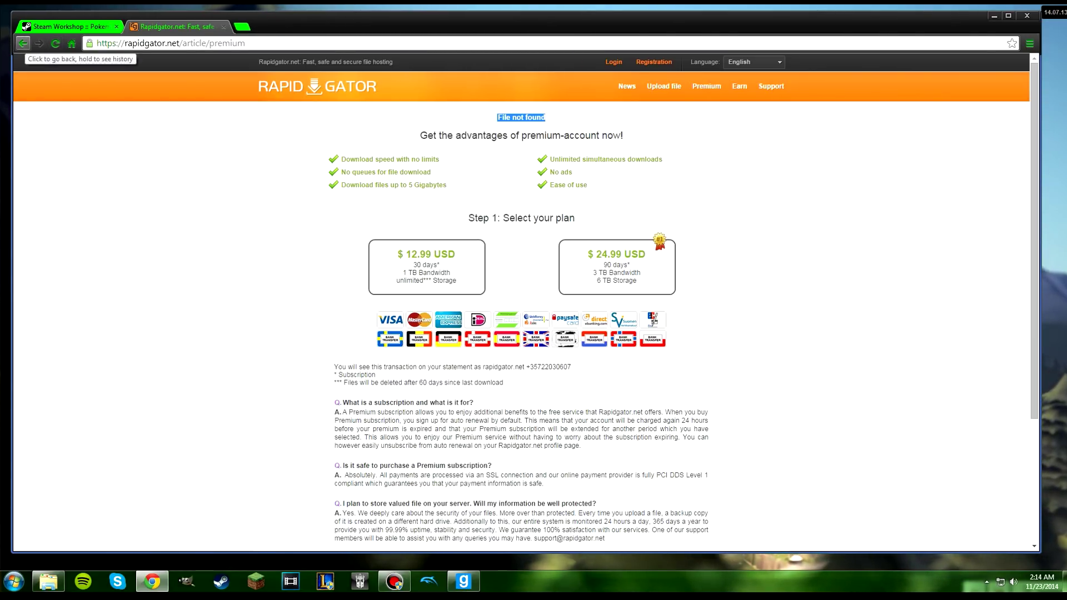
{"action": "left_click", "coordinate": [23, 43]}
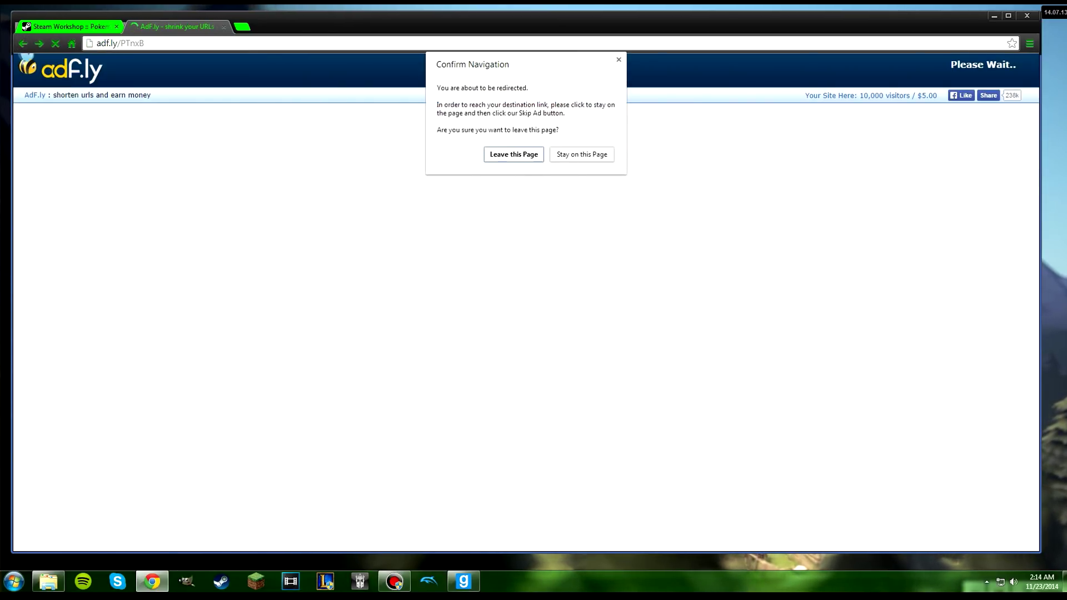
- Leave adf.ly and follow Mirror 2's download link from the addon entry
{"action": "left_click", "coordinate": [513, 154]}
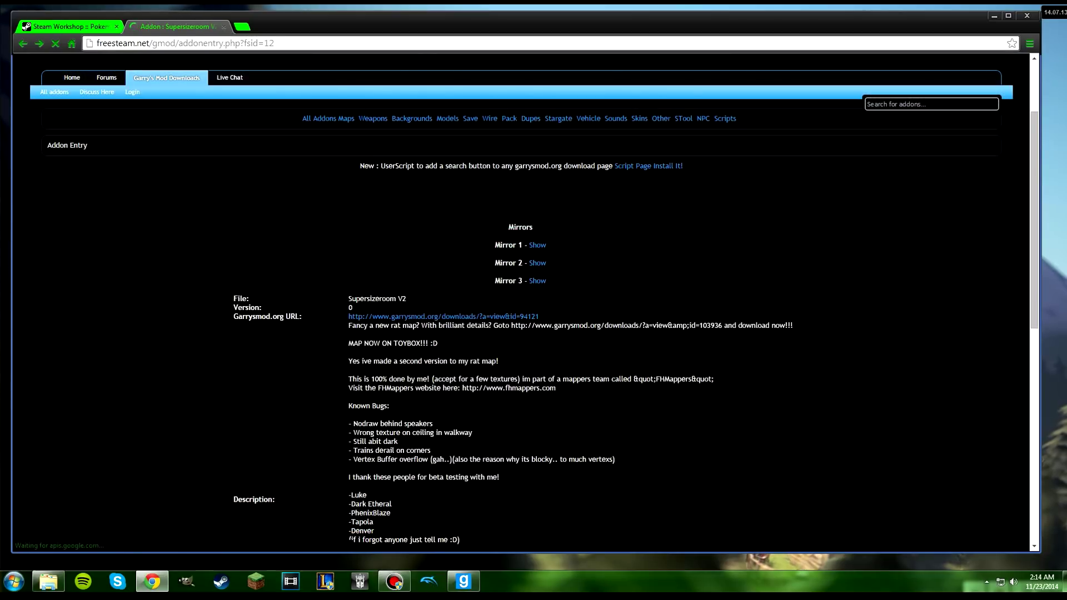
{"action": "left_click", "coordinate": [537, 263]}
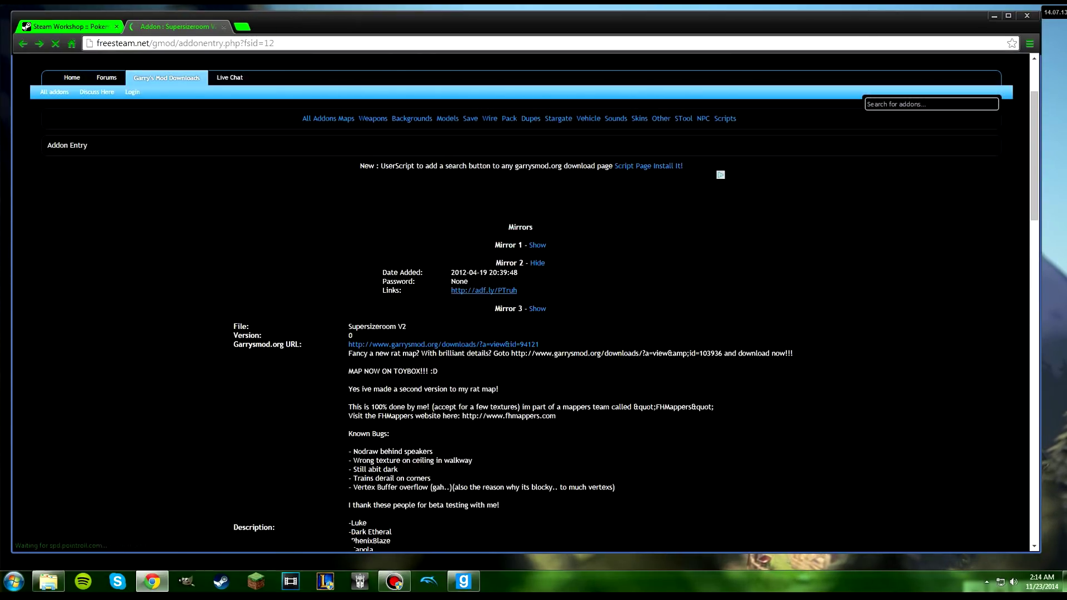
{"action": "left_click", "coordinate": [483, 291]}
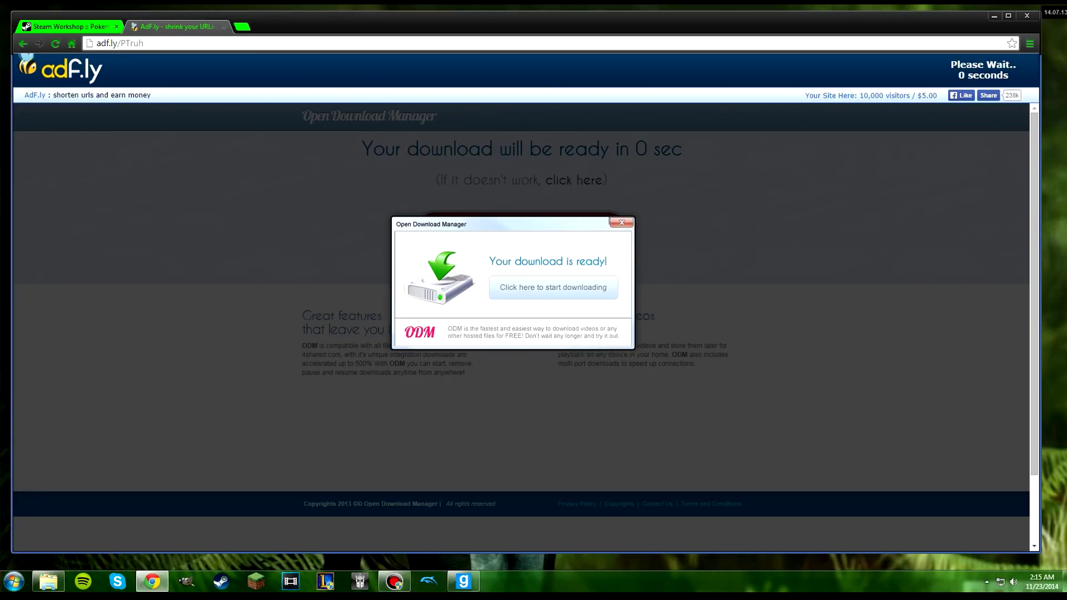
- Skip the ad and start FileFactory's free Slow Download countdown
{"action": "left_click", "coordinate": [987, 70]}
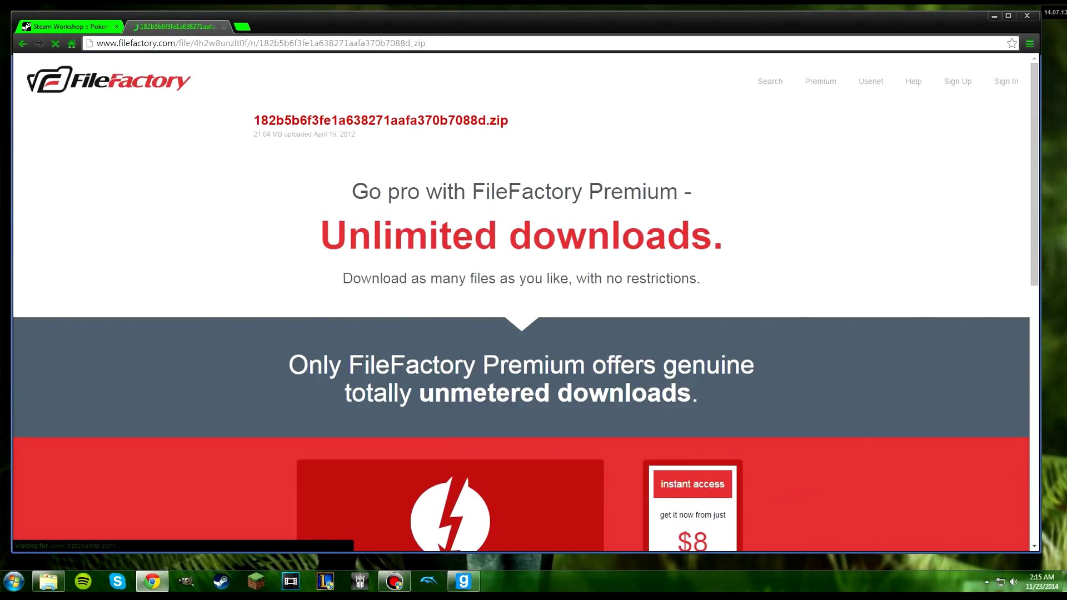
{"action": "scroll", "coordinate": [521, 303], "scroll_direction": "down", "scroll_amount": 9}
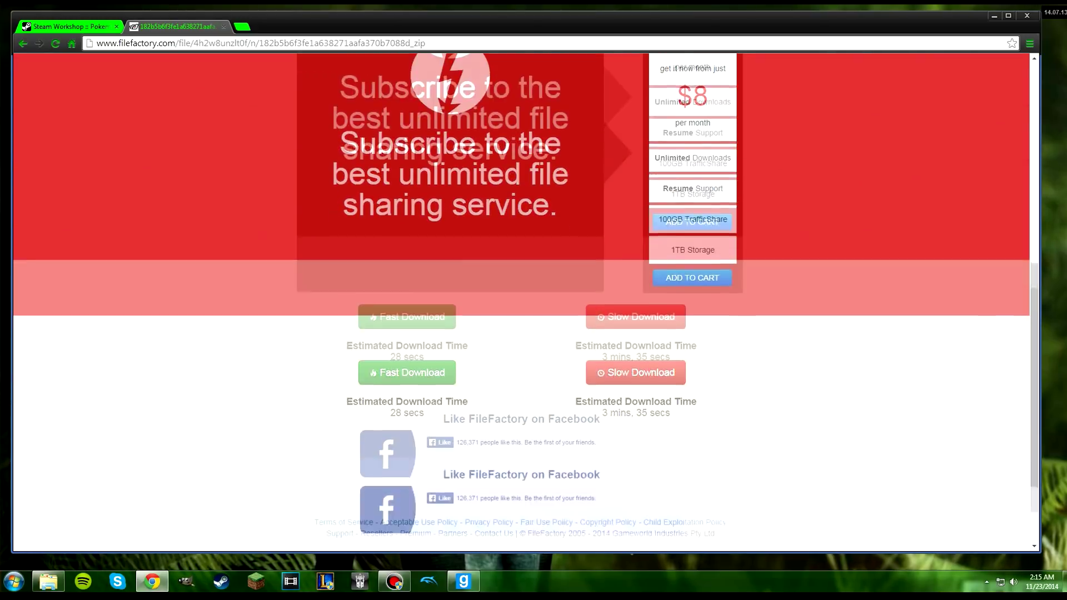
{"action": "scroll", "coordinate": [521, 301], "scroll_direction": "down", "scroll_amount": 2}
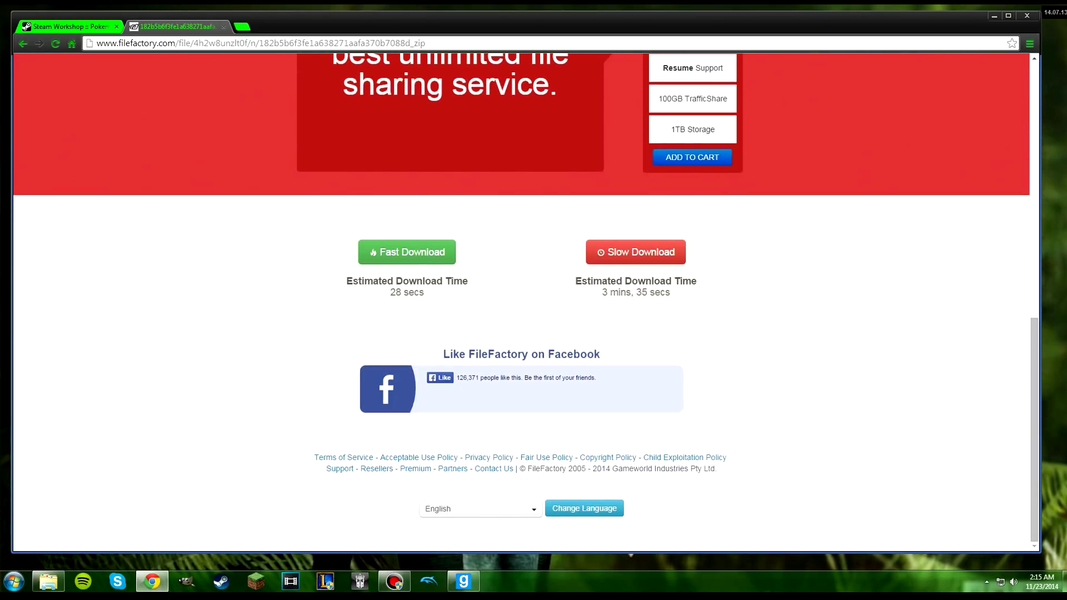
{"action": "left_click", "coordinate": [636, 252]}
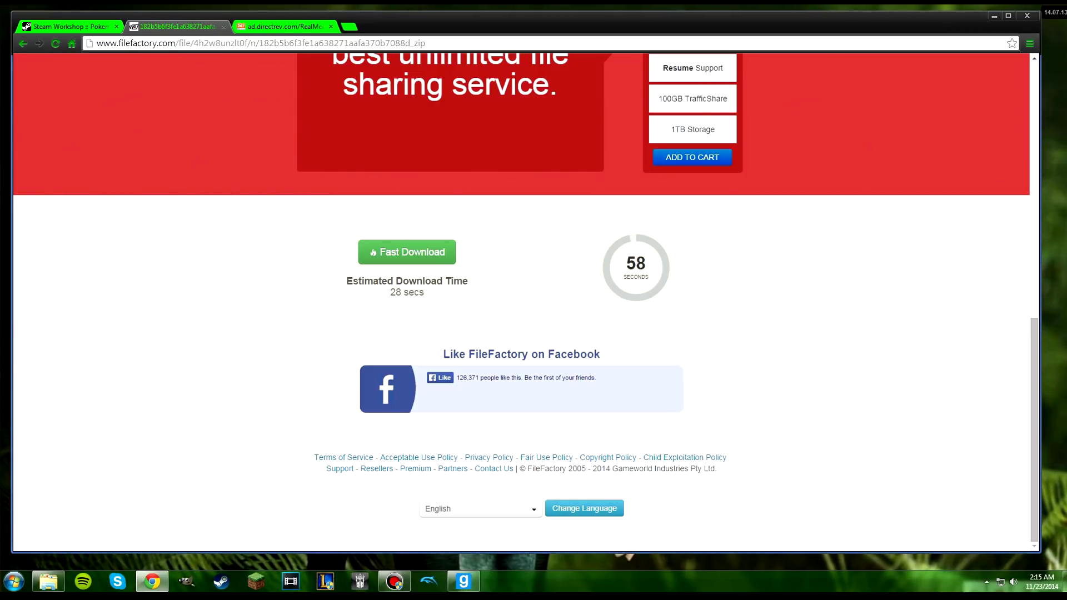
{"action": "left_click", "coordinate": [285, 27]}
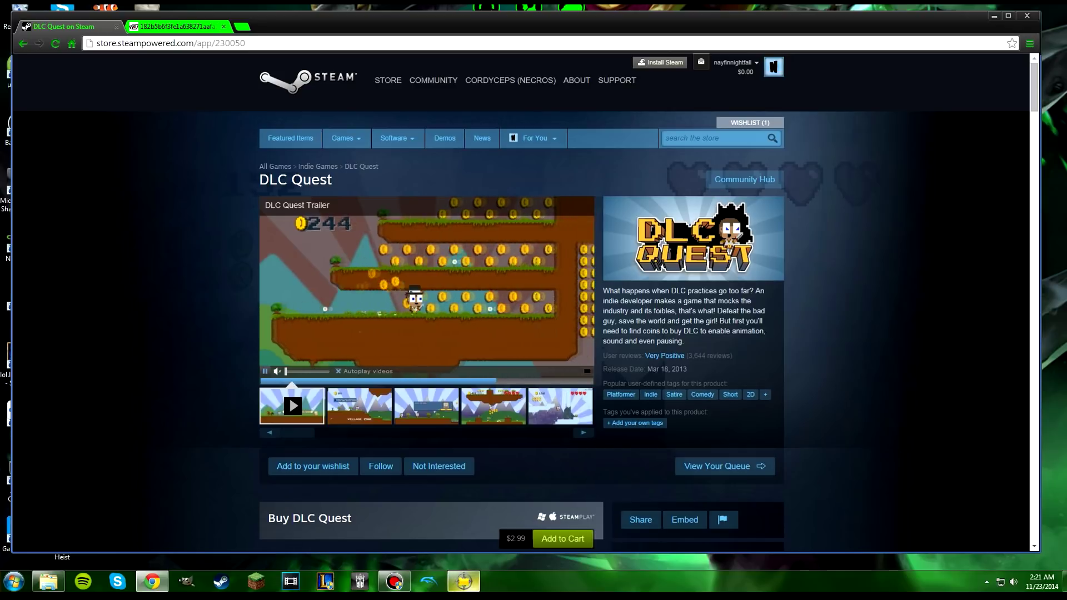
- Bring the jZip archive window forward, minimize the browser, and reposition the window clear of the desktop icons
{"action": "left_click", "coordinate": [463, 582]}
{"action": "left_click_drag", "start_coordinate": [493, 60], "coordinate": [422, 38]}
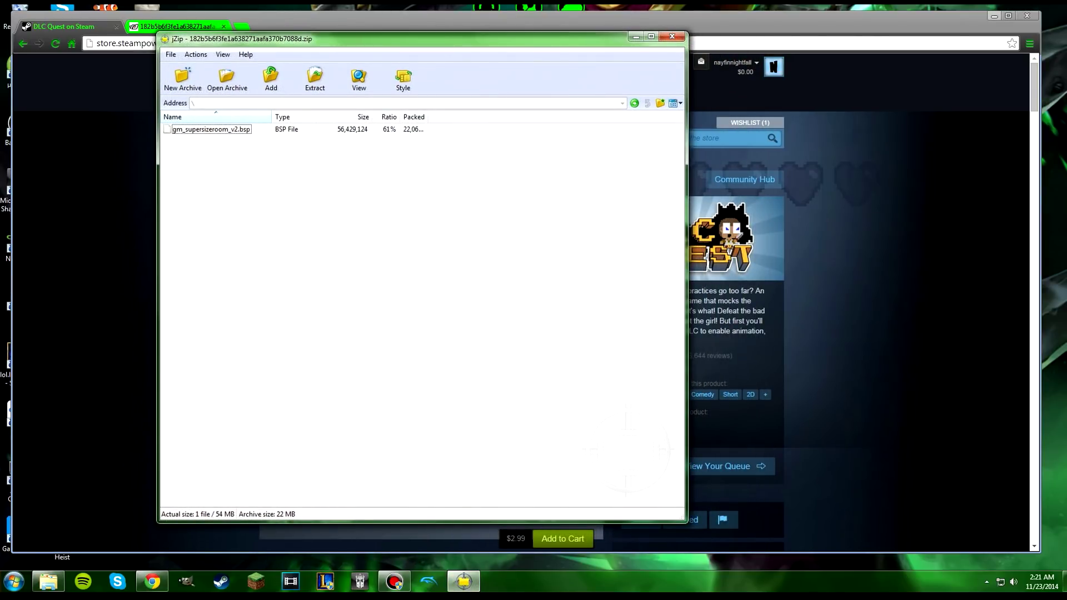
{"action": "left_click", "coordinate": [994, 16]}
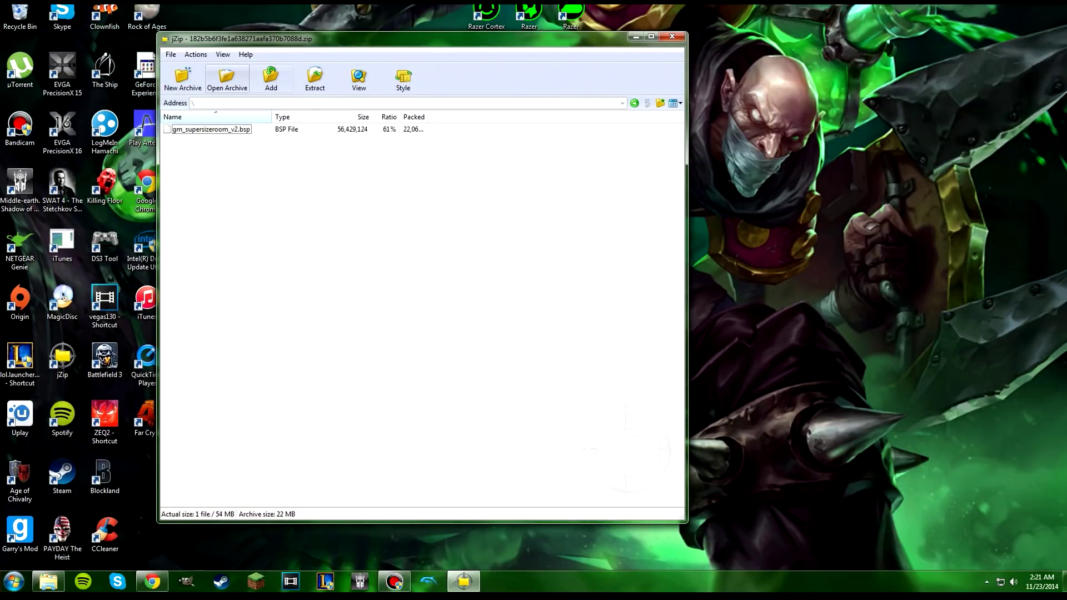
{"action": "left_click_drag", "start_coordinate": [223, 32], "coordinate": [222, 43]}
{"action": "left_click_drag", "start_coordinate": [422, 49], "coordinate": [493, 51]}
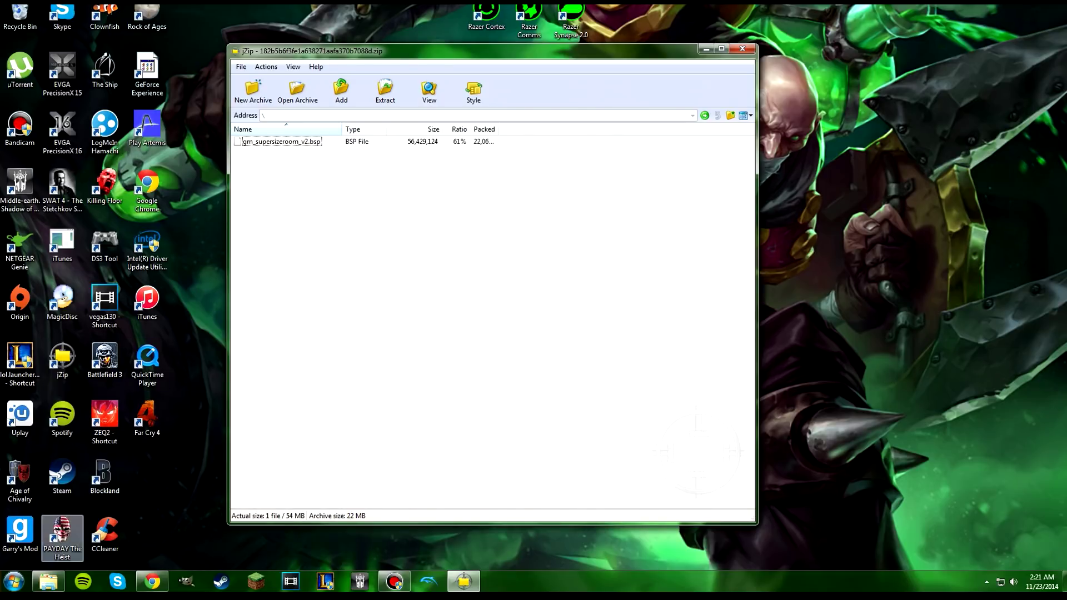
{"action": "mouse_move", "coordinate": [48, 582]}
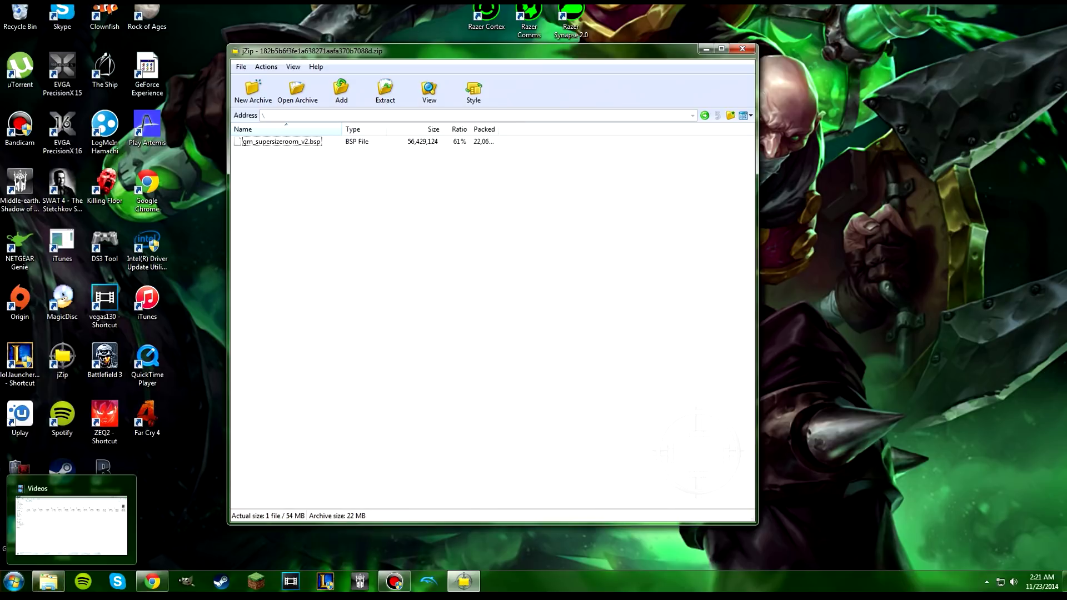
{"action": "left_click_drag", "start_coordinate": [334, 51], "coordinate": [346, 54]}
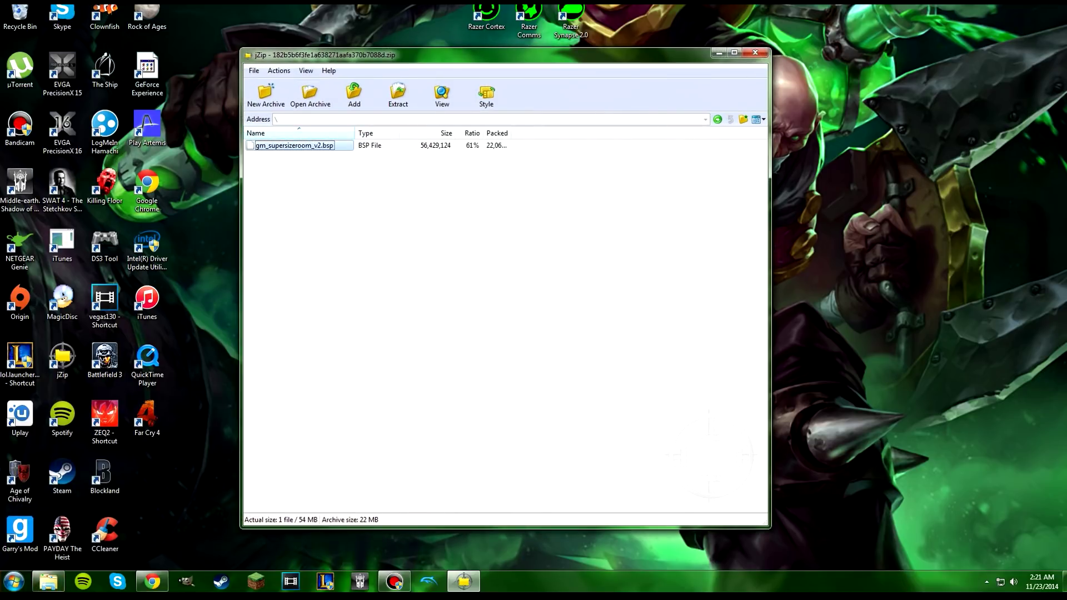
- Copy gm_supersizeroom_v2.bsp from the archive and bring up a Windows Explorer window
{"action": "right_click", "coordinate": [305, 145]}
{"action": "left_click", "coordinate": [333, 218]}
{"action": "left_click", "coordinate": [49, 582]}
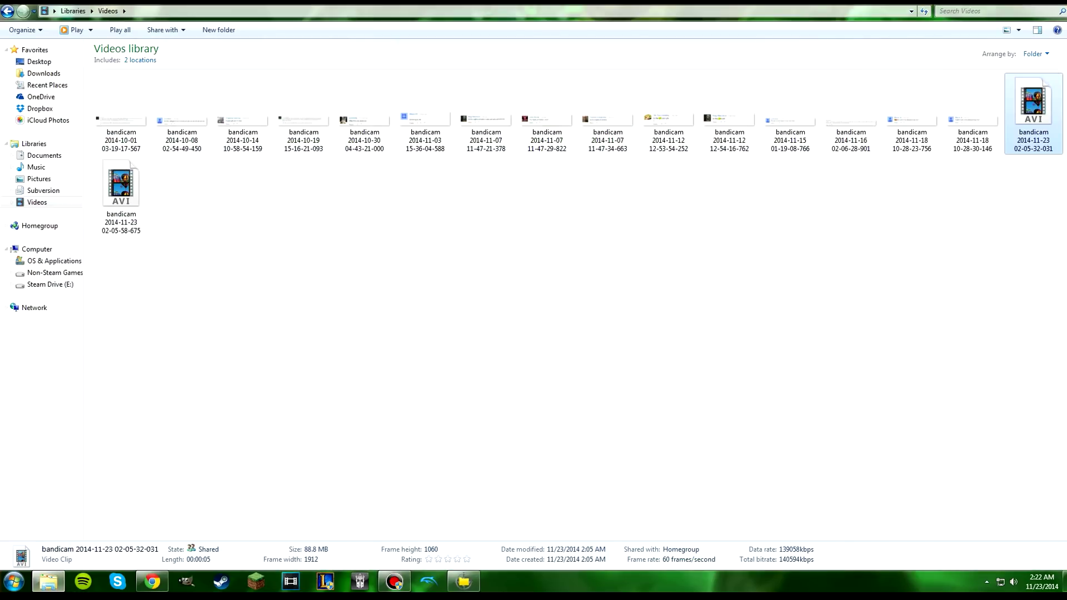
- Look through Steam Drive (E:) and C:'s Program Files (x86), then open E:\Steam
{"action": "left_click", "coordinate": [55, 272]}
{"action": "left_click", "coordinate": [50, 284]}
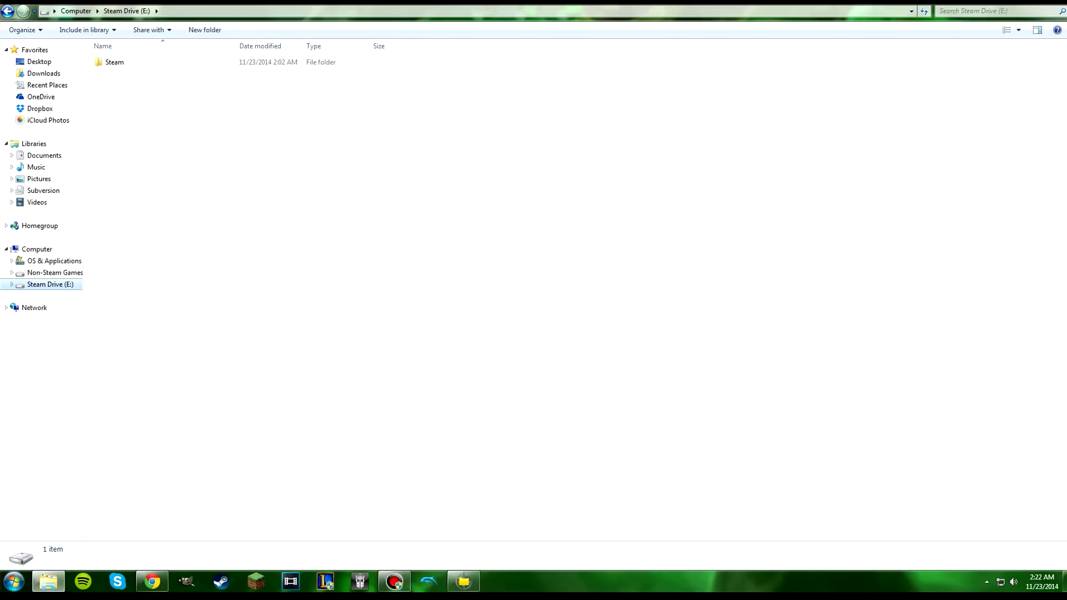
{"action": "double_click", "coordinate": [114, 62]}
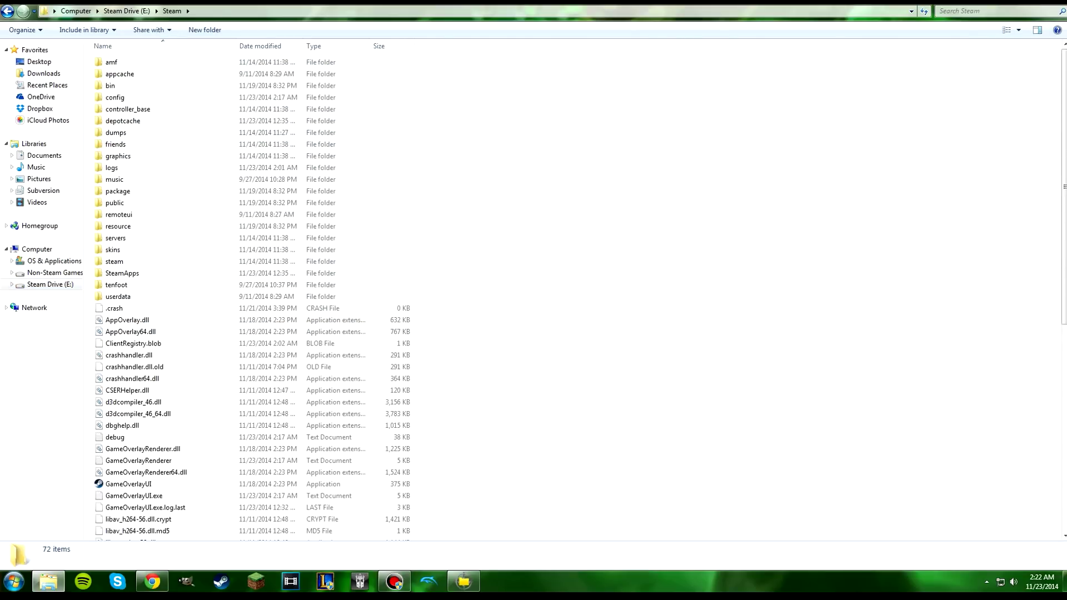
{"action": "left_click", "coordinate": [53, 261]}
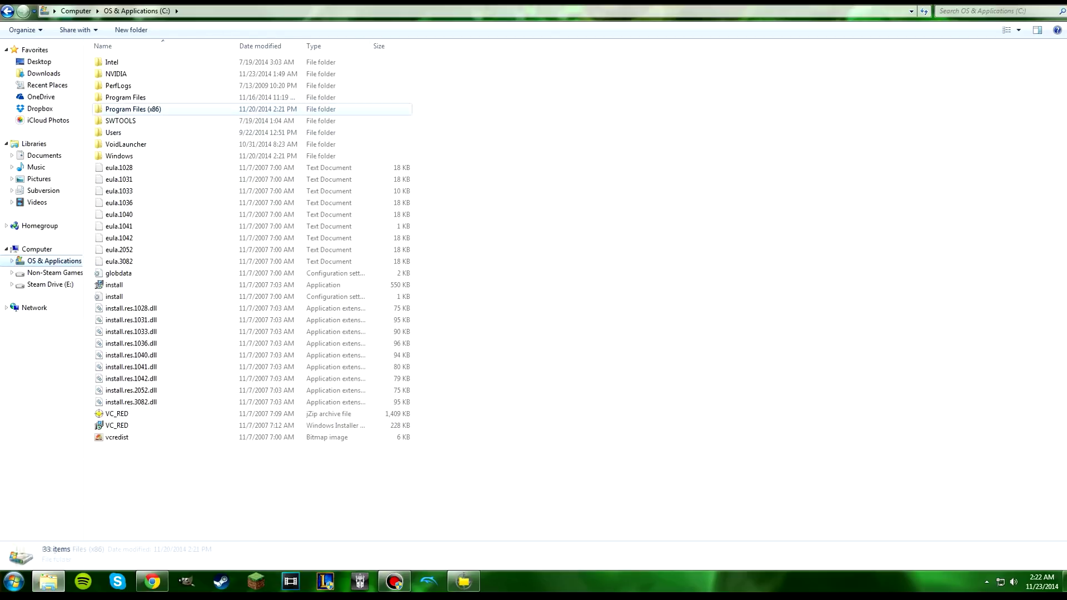
{"action": "double_click", "coordinate": [134, 109]}
{"action": "scroll", "coordinate": [167, 451], "scroll_direction": "down", "scroll_amount": 5}
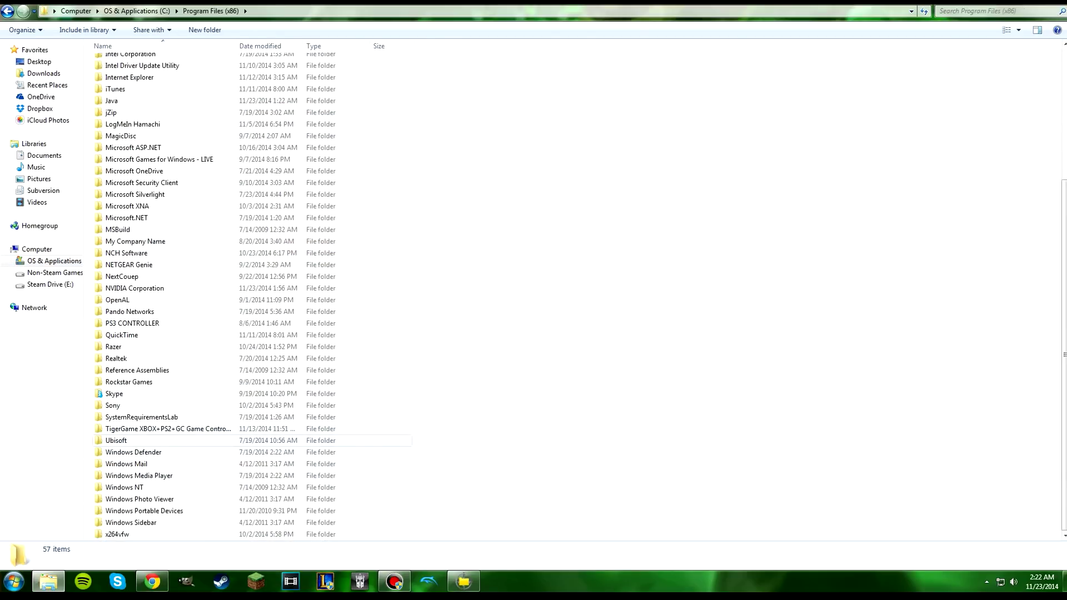
{"action": "left_click", "coordinate": [50, 284]}
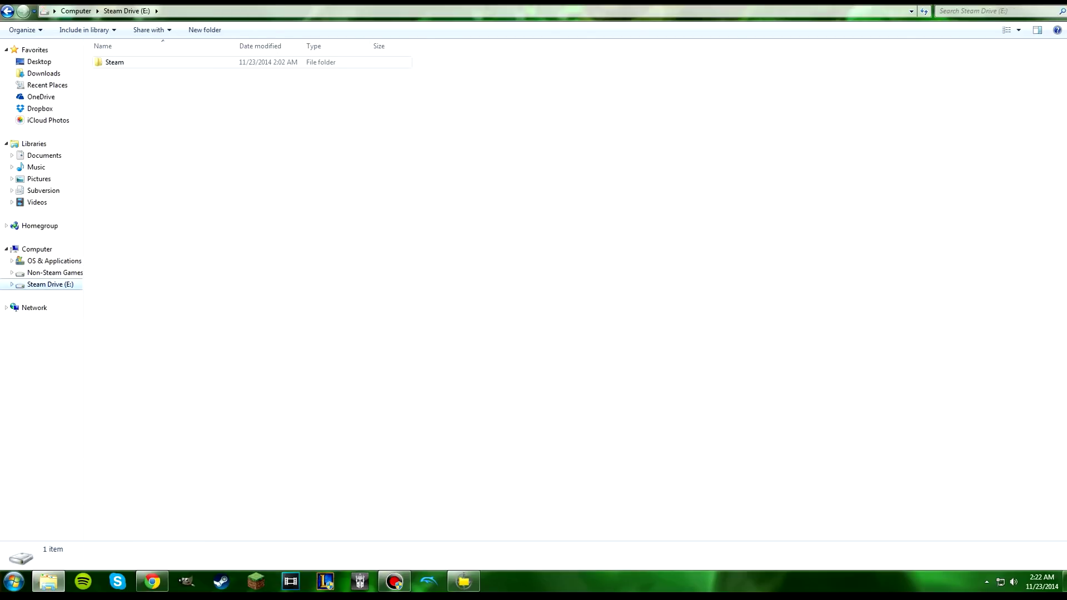
{"action": "double_click", "coordinate": [114, 62]}
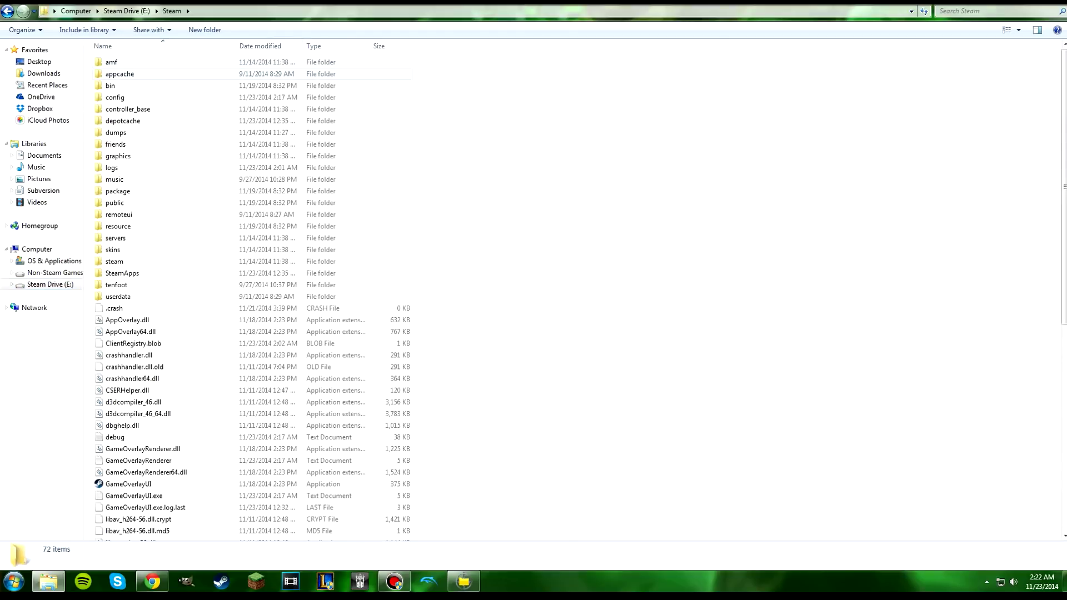
- Go through SteamApps, common and GarrysMod into the inner garrysmod folder
{"action": "left_click", "coordinate": [123, 273]}
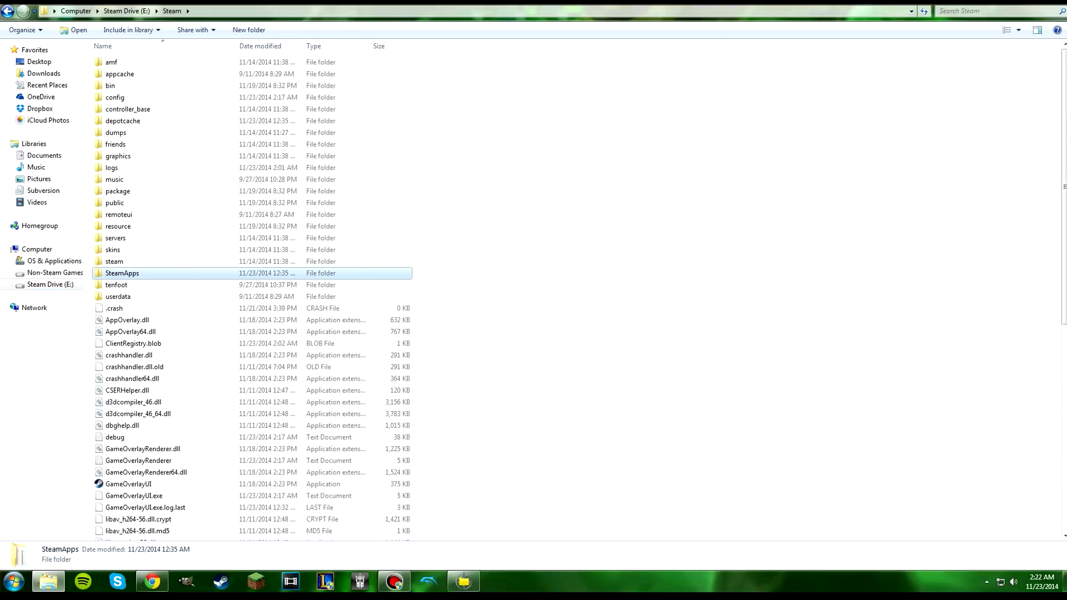
{"action": "double_click", "coordinate": [123, 273]}
{"action": "double_click", "coordinate": [117, 61]}
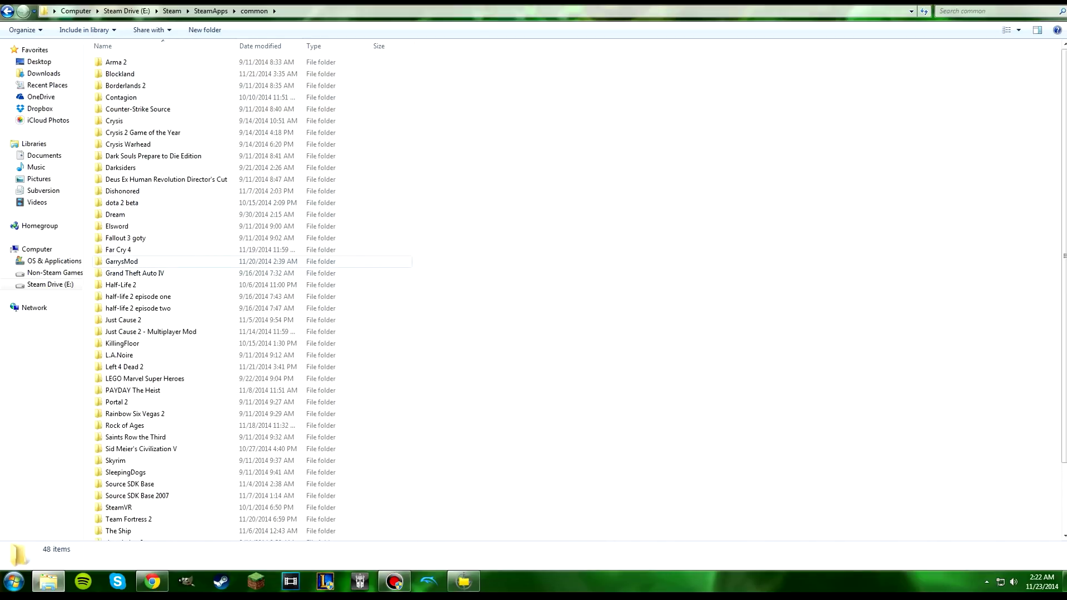
{"action": "double_click", "coordinate": [121, 261]}
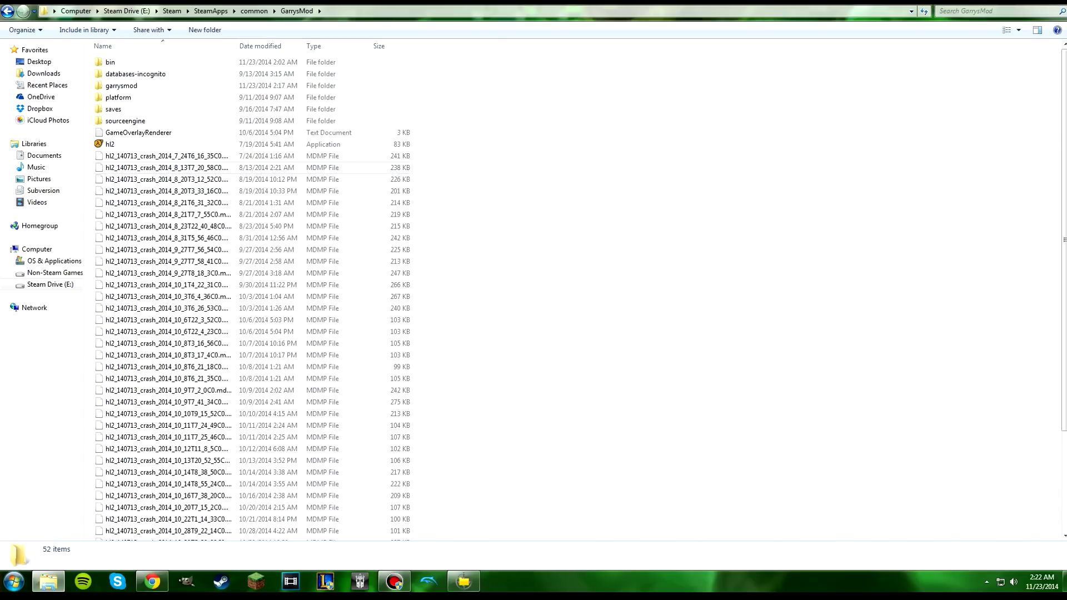
{"action": "left_click", "coordinate": [122, 85]}
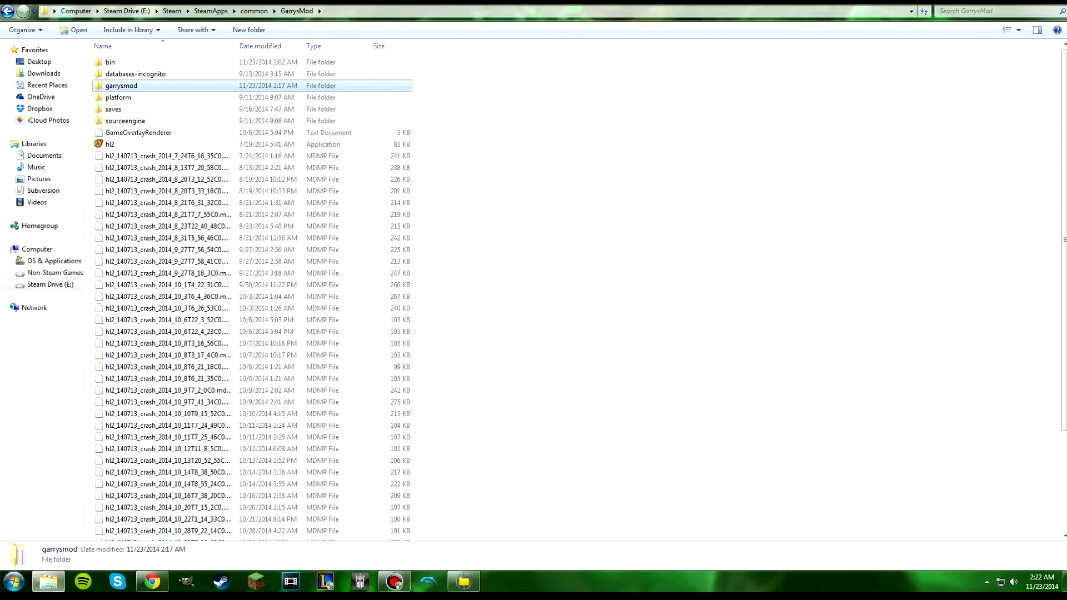
{"action": "double_click", "coordinate": [121, 86]}
{"action": "scroll", "coordinate": [211, 356], "scroll_direction": "down", "scroll_amount": 2}
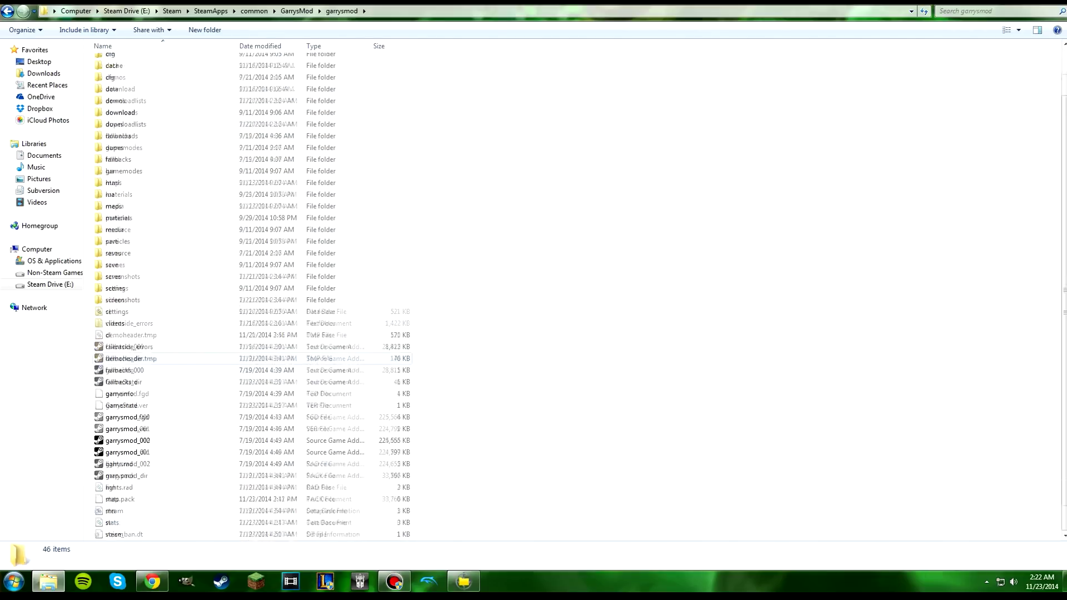
{"action": "scroll", "coordinate": [203, 417], "scroll_direction": "up", "scroll_amount": 2}
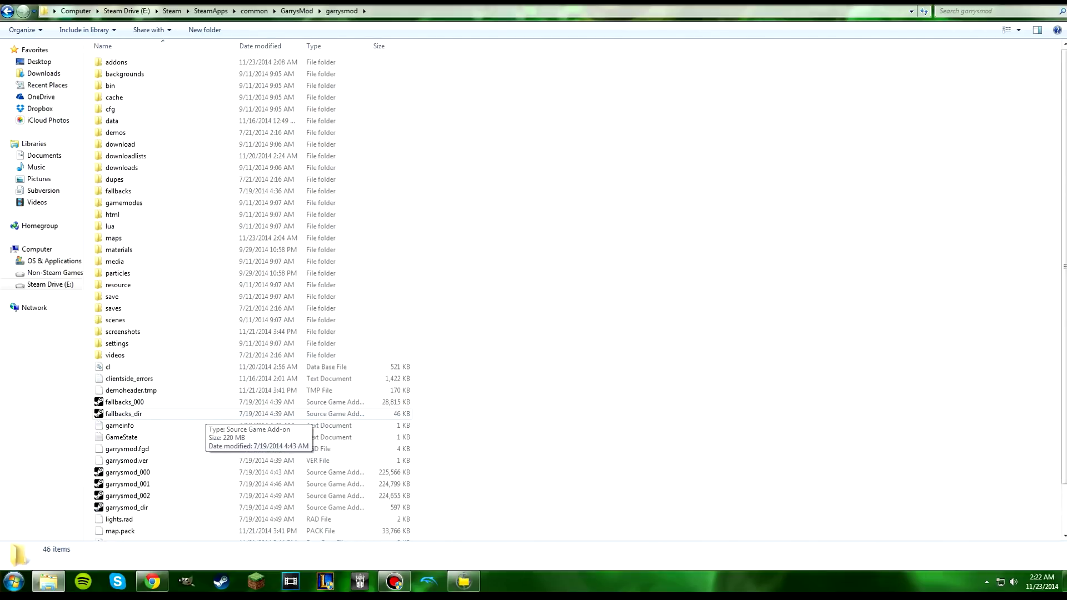
{"action": "scroll", "coordinate": [181, 319], "scroll_direction": "down", "scroll_amount": 2}
{"action": "scroll", "coordinate": [220, 389], "scroll_direction": "up", "scroll_amount": 2}
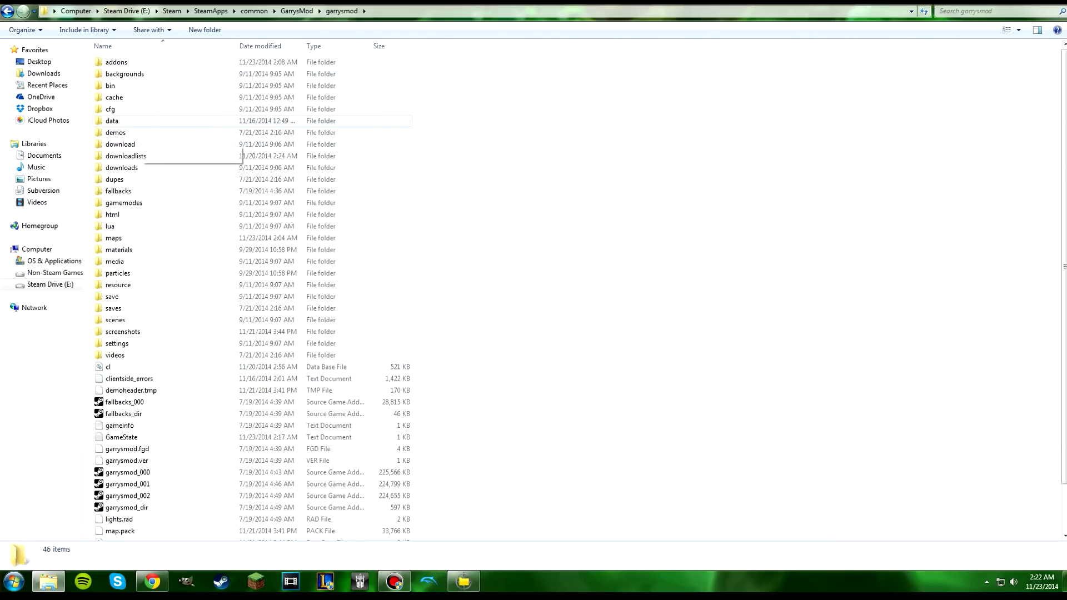
- Check the contents of the garrysmod addons folder, then return to garrysmod
{"action": "left_click", "coordinate": [118, 62]}
{"action": "double_click", "coordinate": [167, 62]}
{"action": "scroll", "coordinate": [200, 245], "scroll_direction": "down", "scroll_amount": 12}
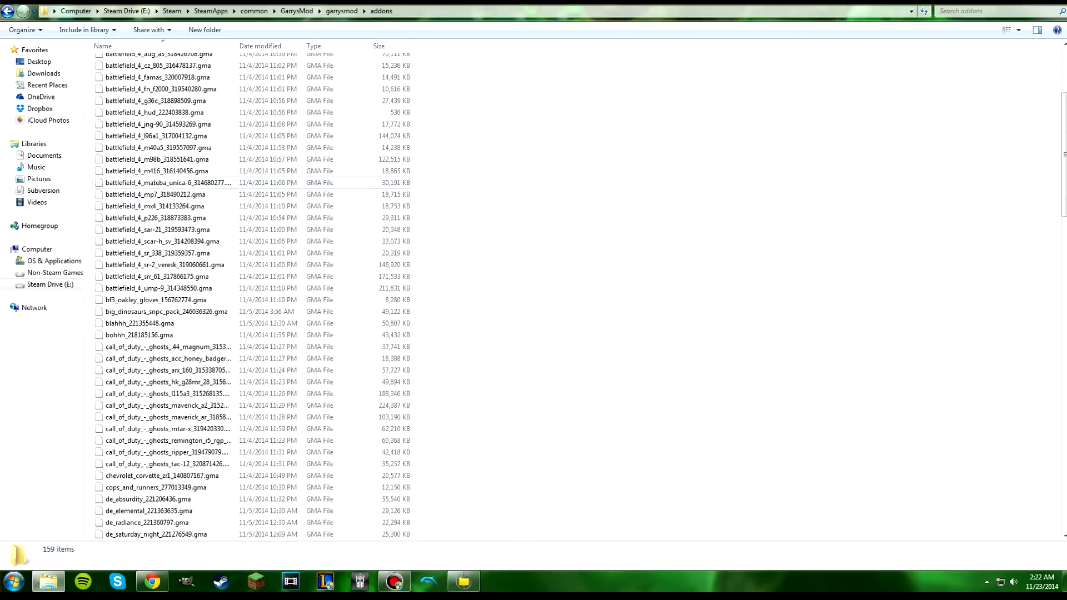
{"action": "scroll", "coordinate": [200, 244], "scroll_direction": "up", "scroll_amount": 5}
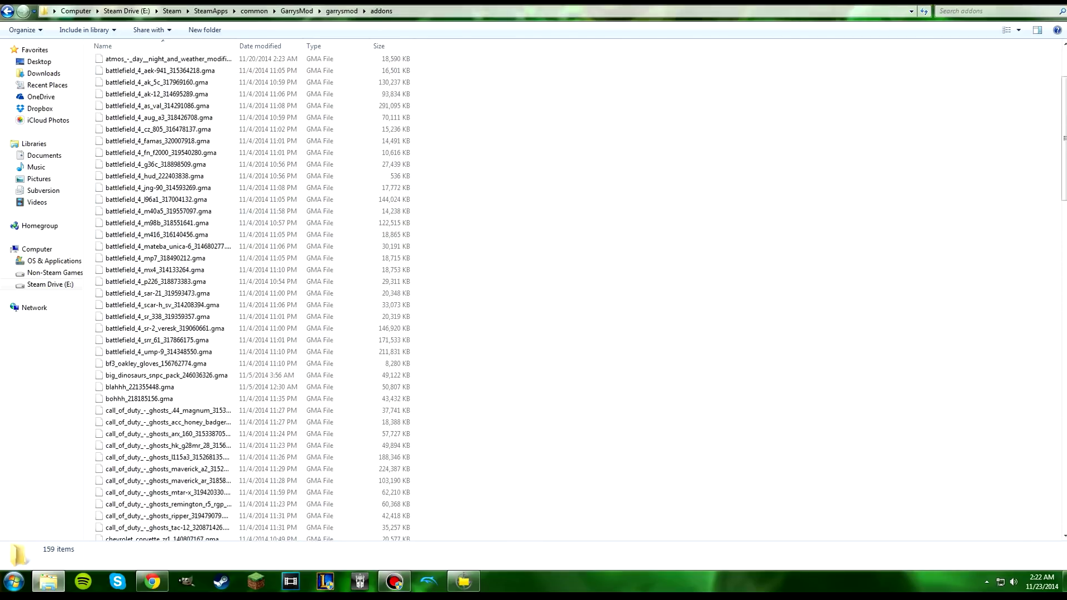
{"action": "left_click", "coordinate": [8, 11]}
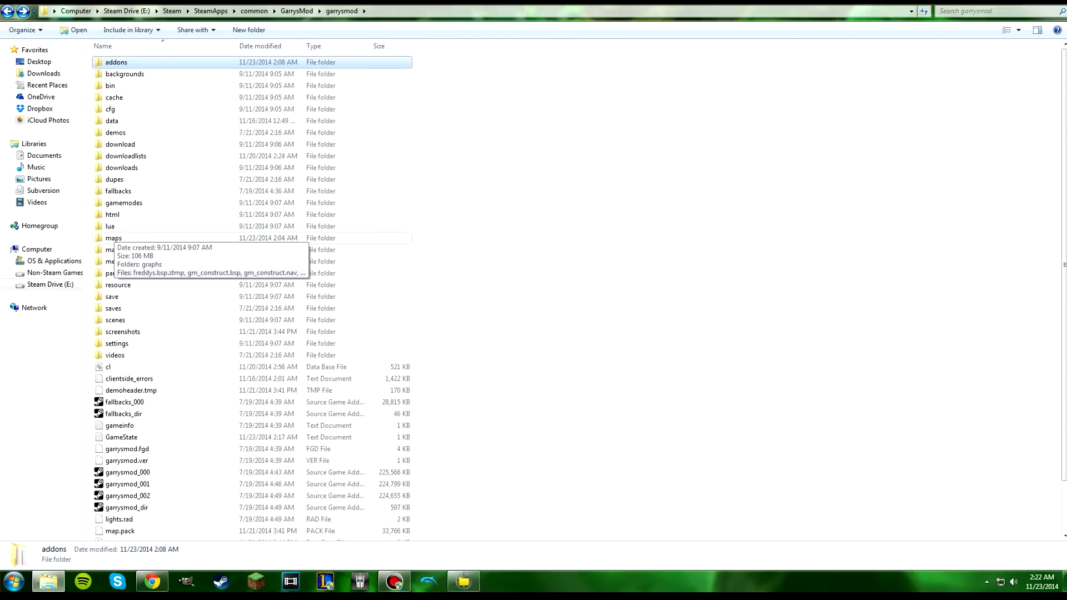
- Paste gm_supersizeroom_v2.bsp into the garrysmod maps folder
{"action": "double_click", "coordinate": [117, 238]}
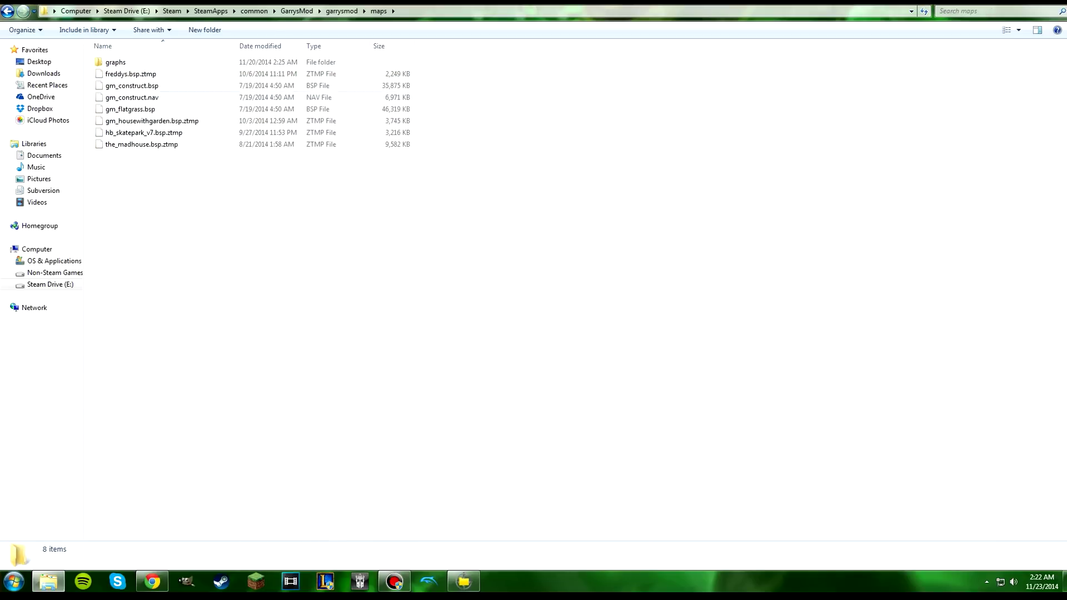
{"action": "right_click", "coordinate": [168, 206]}
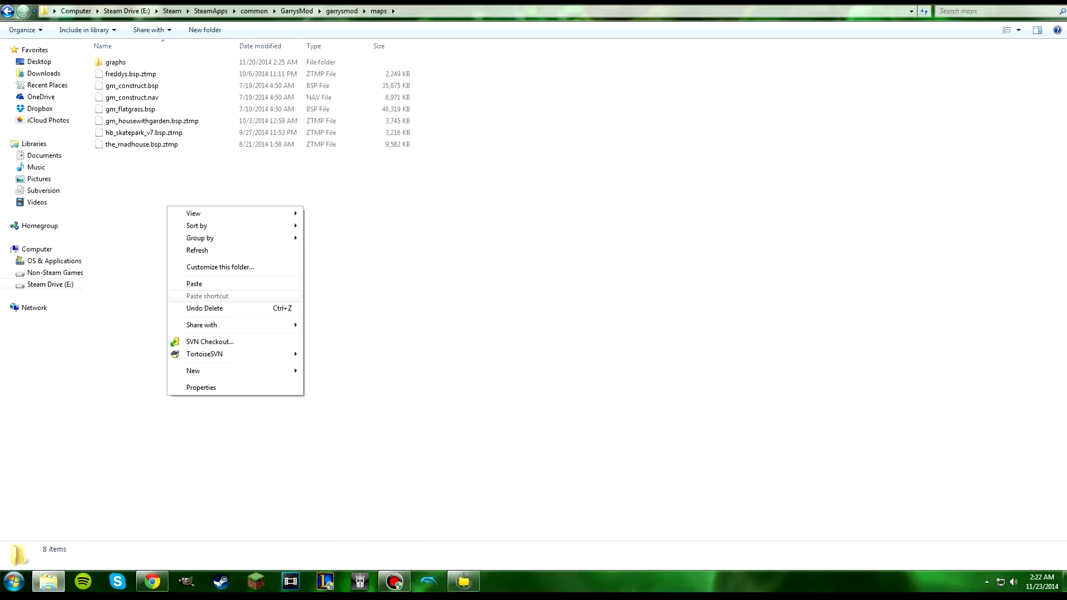
{"action": "left_click", "coordinate": [189, 286]}
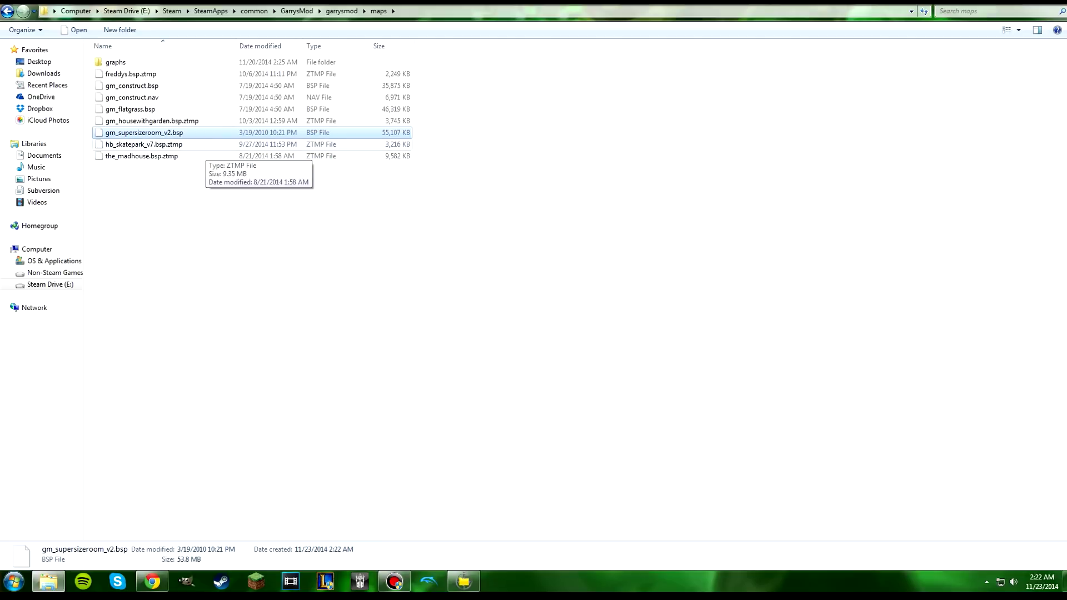
{"action": "left_click", "coordinate": [184, 214]}
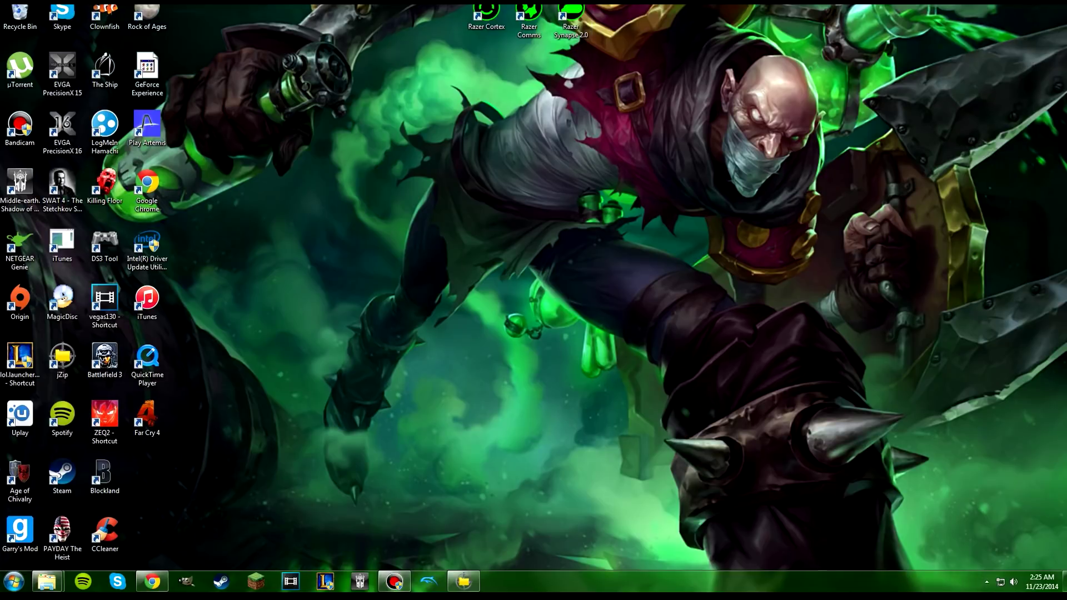
- Launch Garry's Mod from its desktop shortcut
{"action": "double_click", "coordinate": [20, 530]}
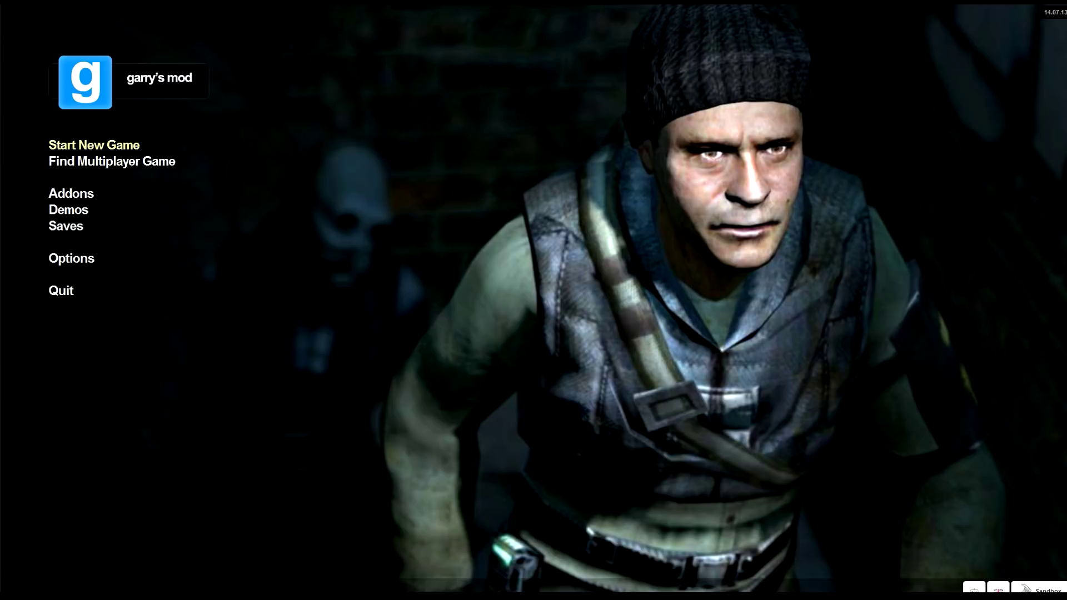
- Find gm_supersizeroom_v2 under the Other map category, then look through the subscribed addons list
{"action": "left_click", "coordinate": [94, 145]}
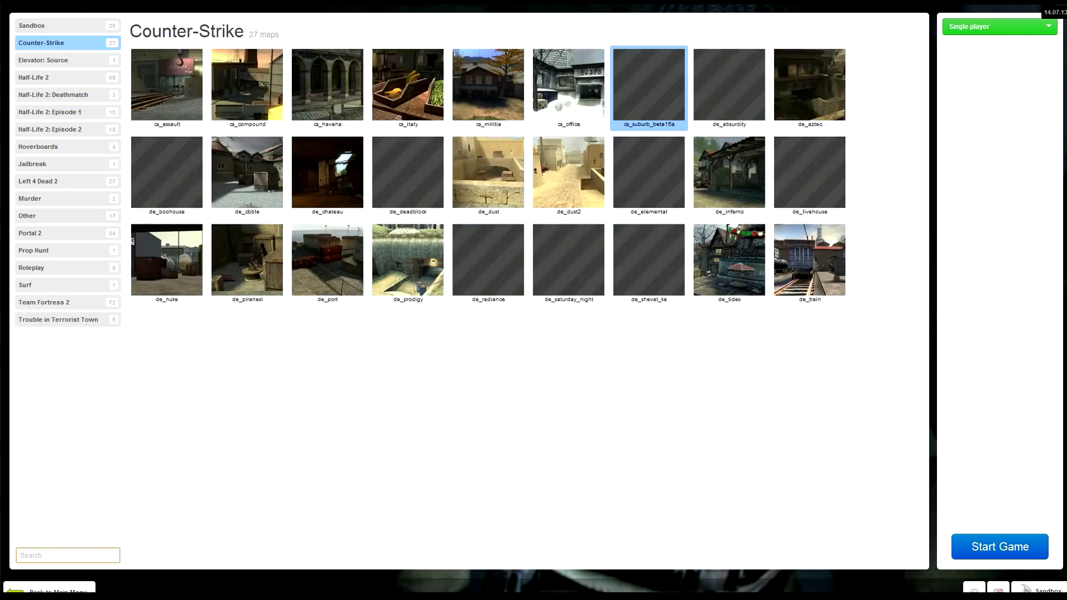
{"action": "left_click", "coordinate": [67, 217]}
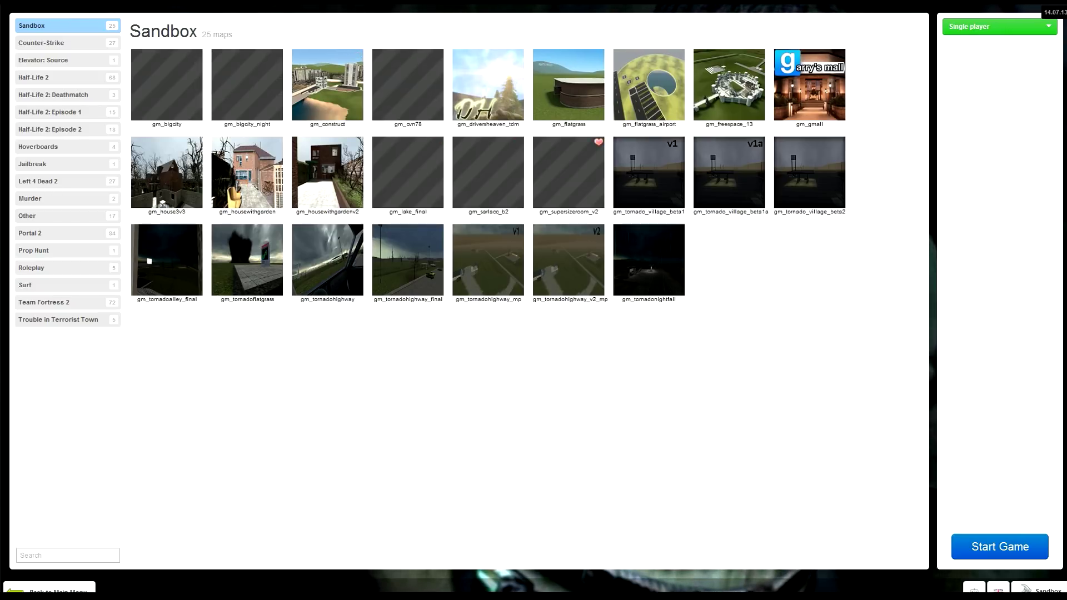
{"action": "left_click", "coordinate": [568, 173]}
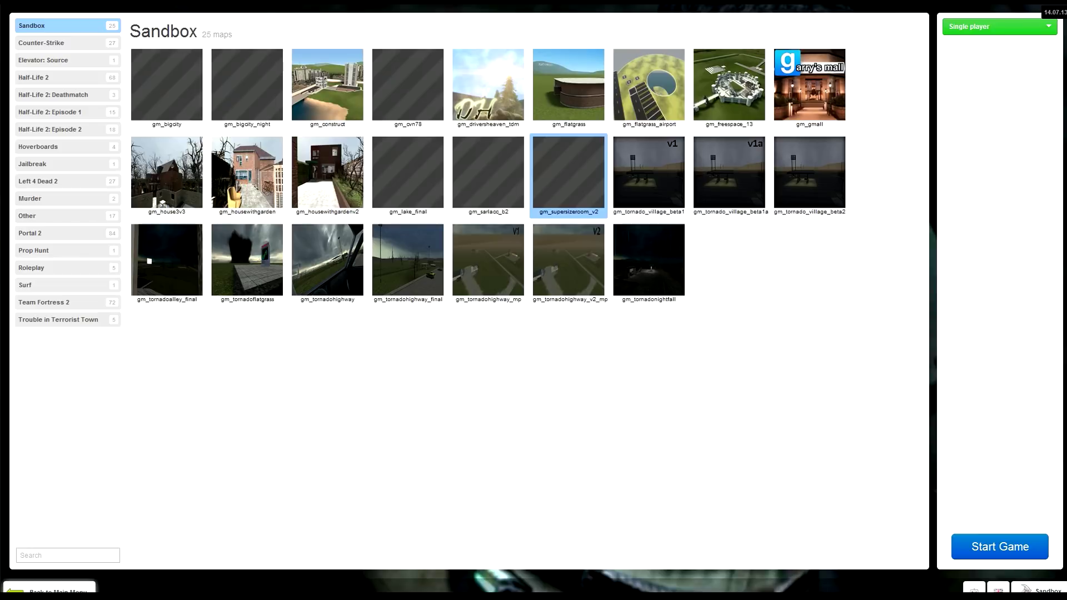
{"action": "left_click", "coordinate": [49, 590]}
{"action": "left_click", "coordinate": [62, 193]}
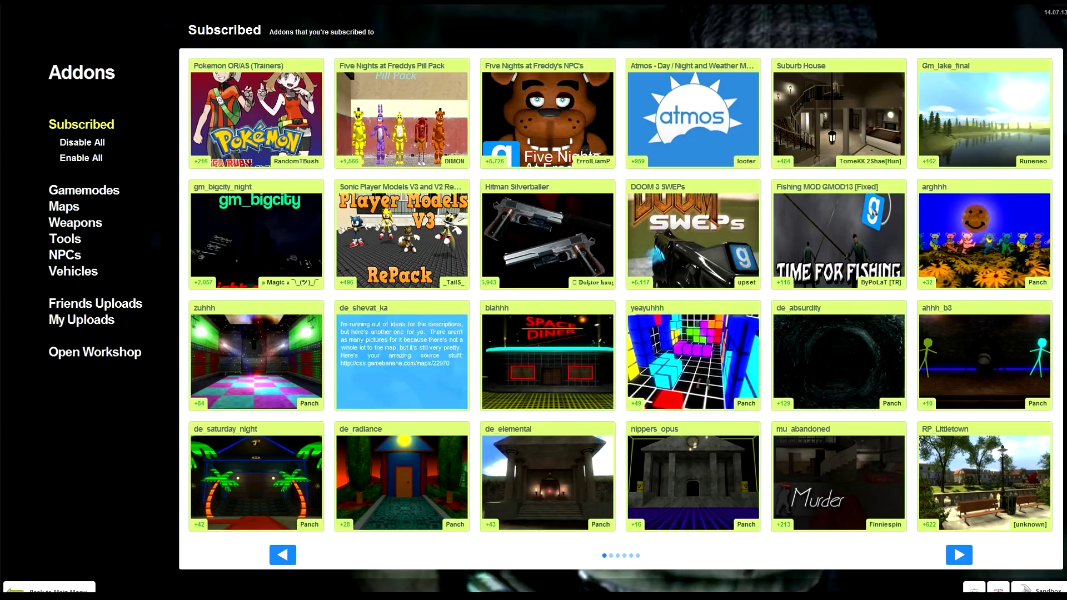
{"action": "left_click", "coordinate": [50, 589]}
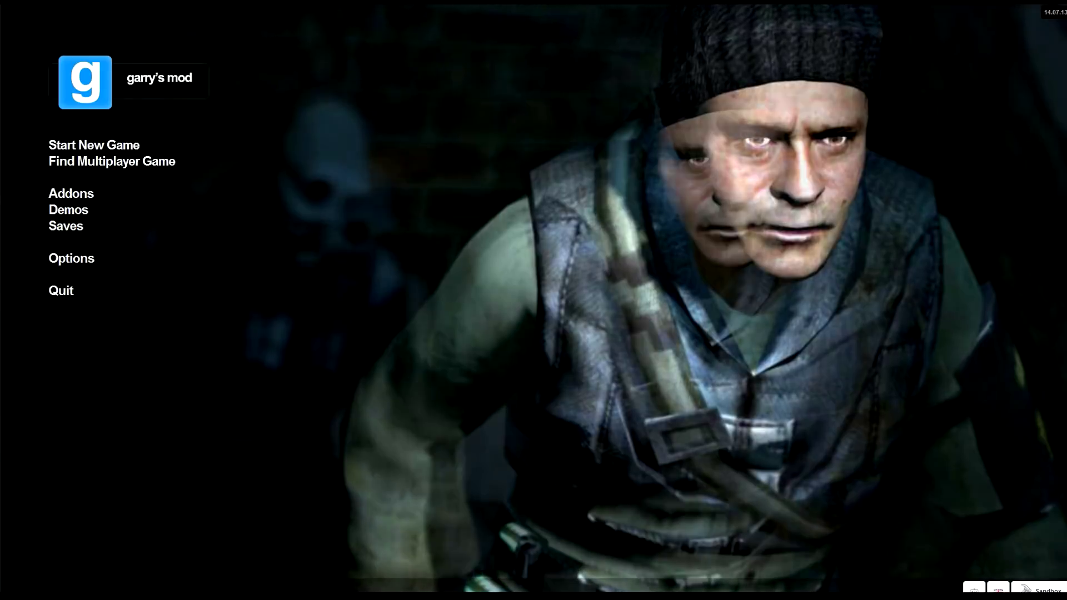
{"action": "left_click", "coordinate": [61, 190]}
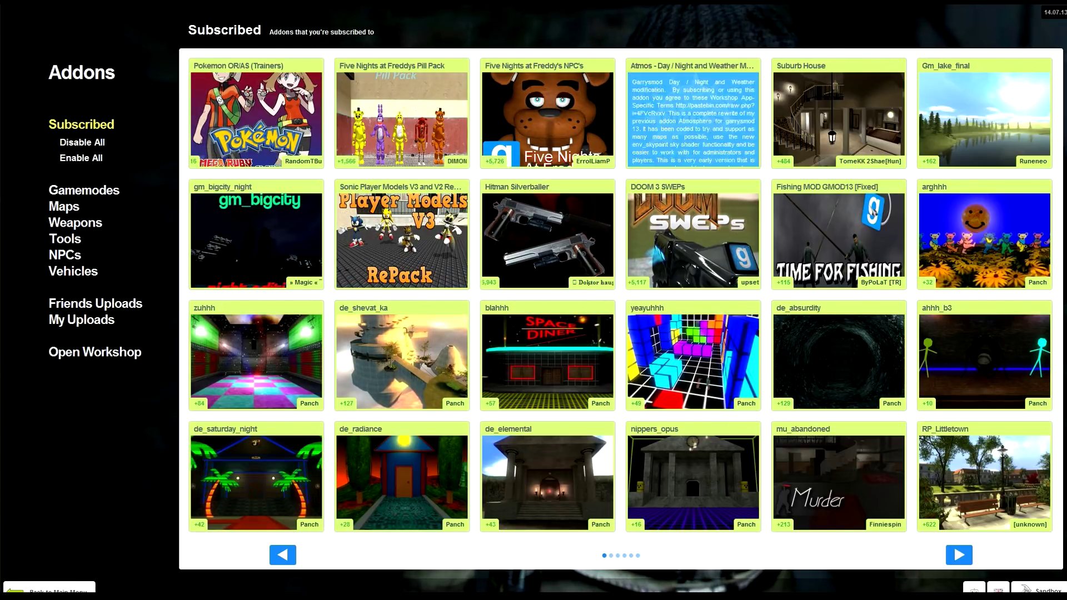
{"action": "left_click", "coordinate": [50, 589]}
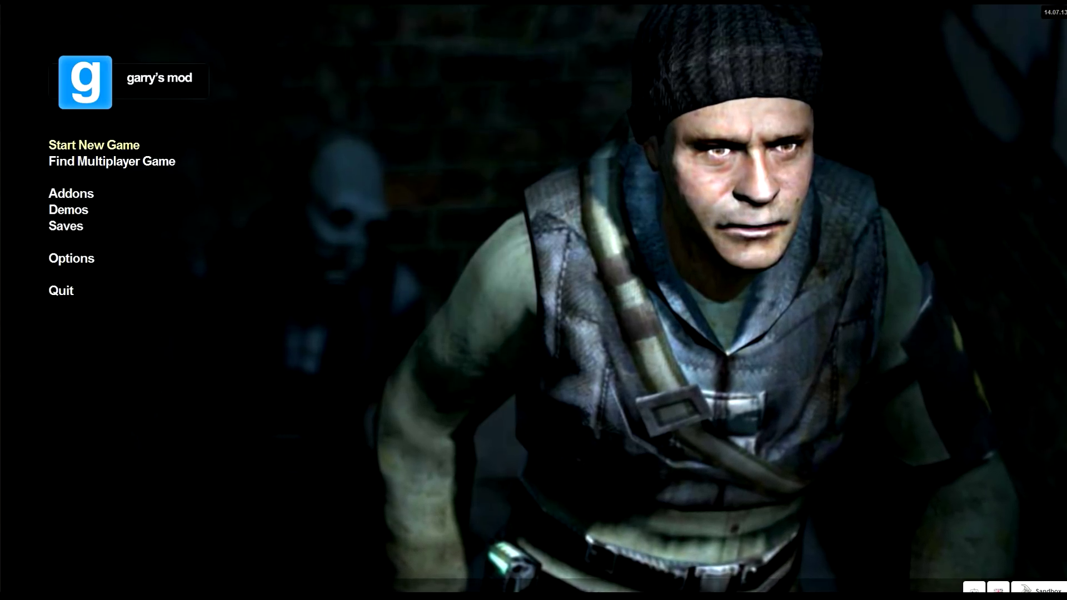
- Start a new game on gm_supersizeroom_v2 from the Sandbox map category
{"action": "left_click", "coordinate": [94, 145]}
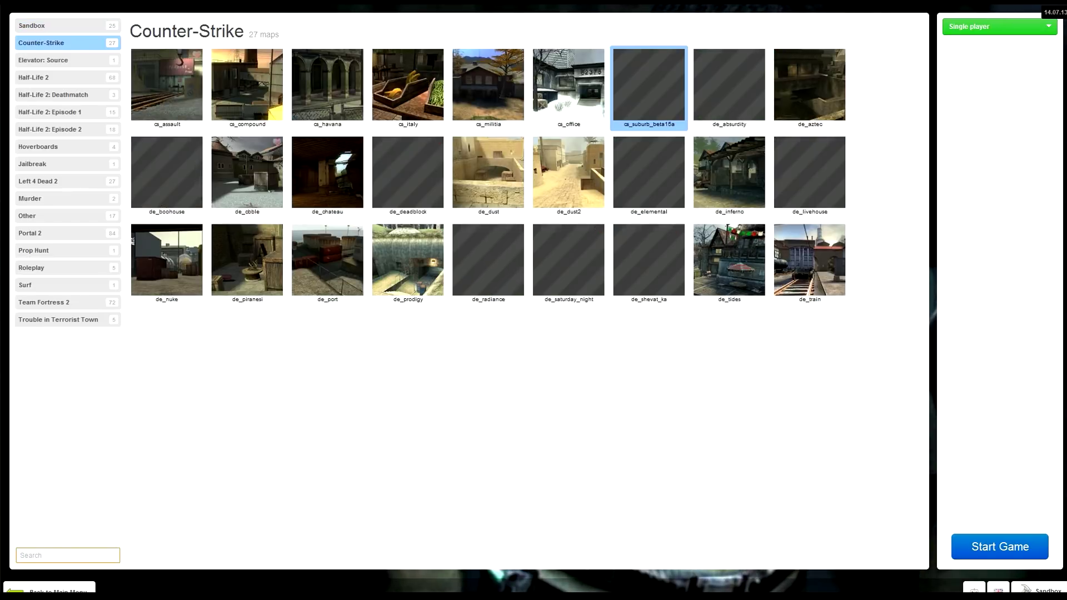
{"action": "left_click", "coordinate": [61, 26]}
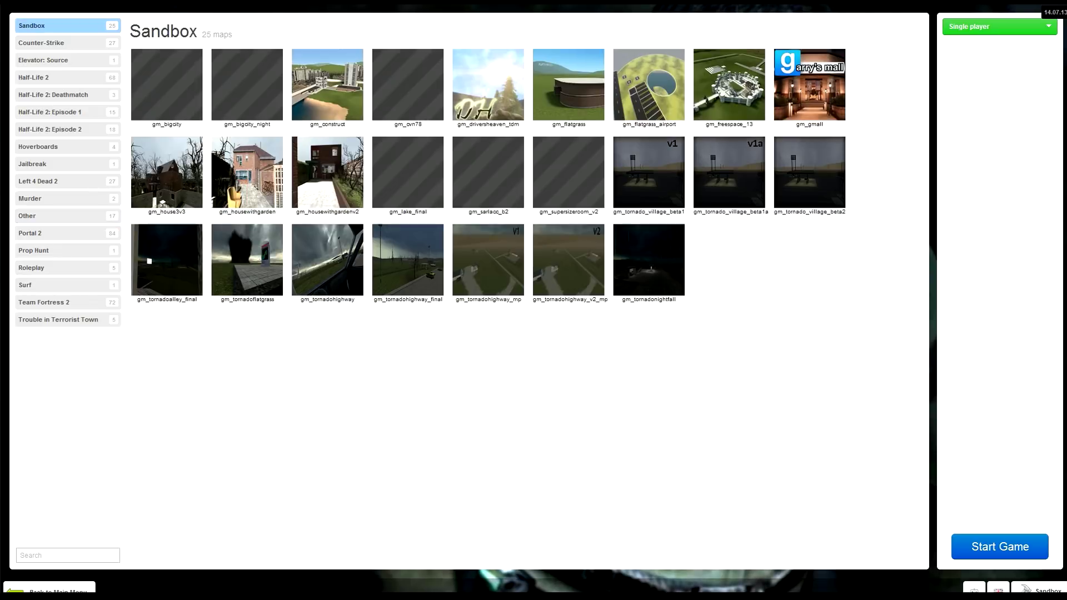
{"action": "left_click", "coordinate": [569, 177]}
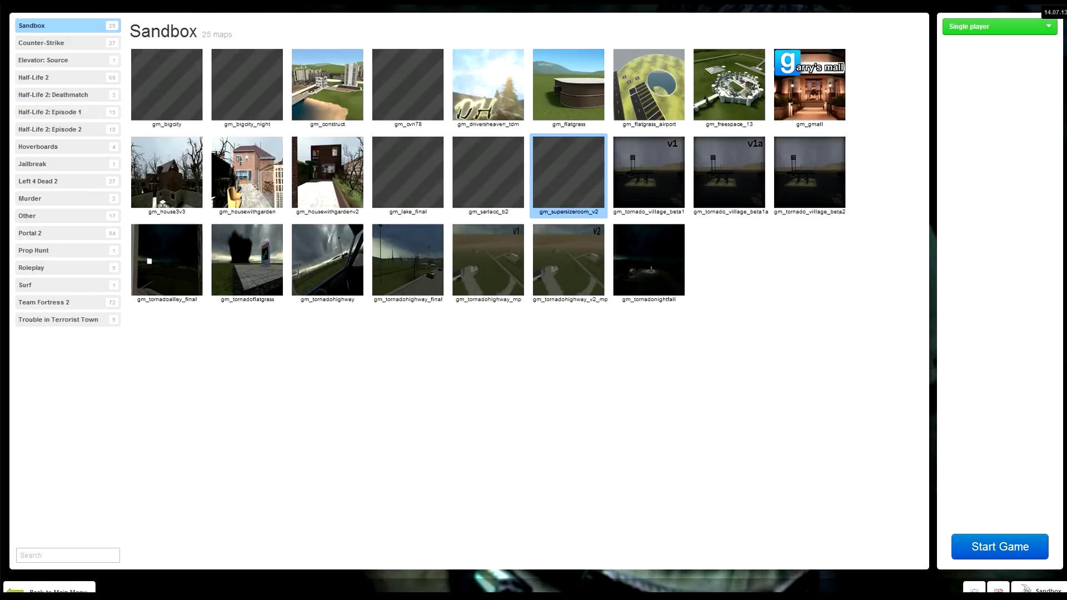
{"action": "left_click", "coordinate": [1000, 546]}
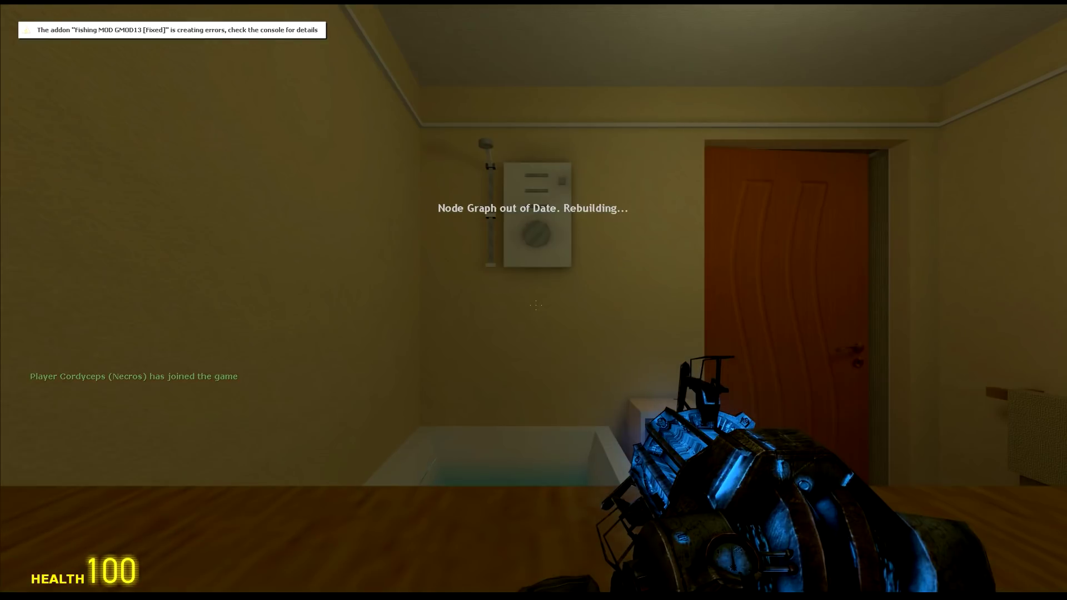
- Equip the crowbar, cross the bathroom counter, jump into the bathtub and go out the door
{"action": "key", "text": "1"}
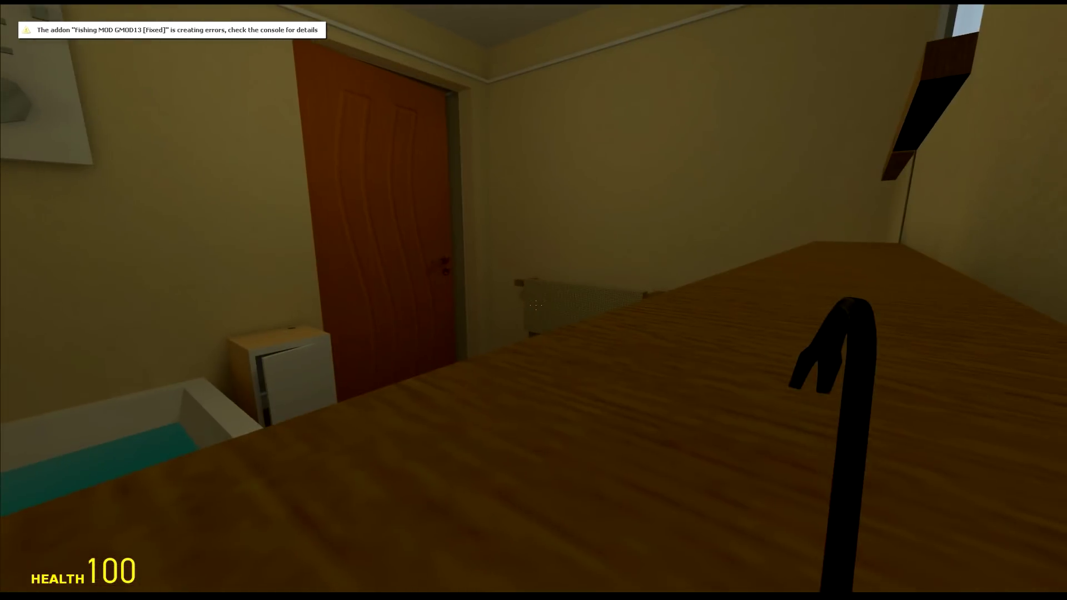
{"action": "key", "text": "w"}
{"action": "key", "text": "w"}
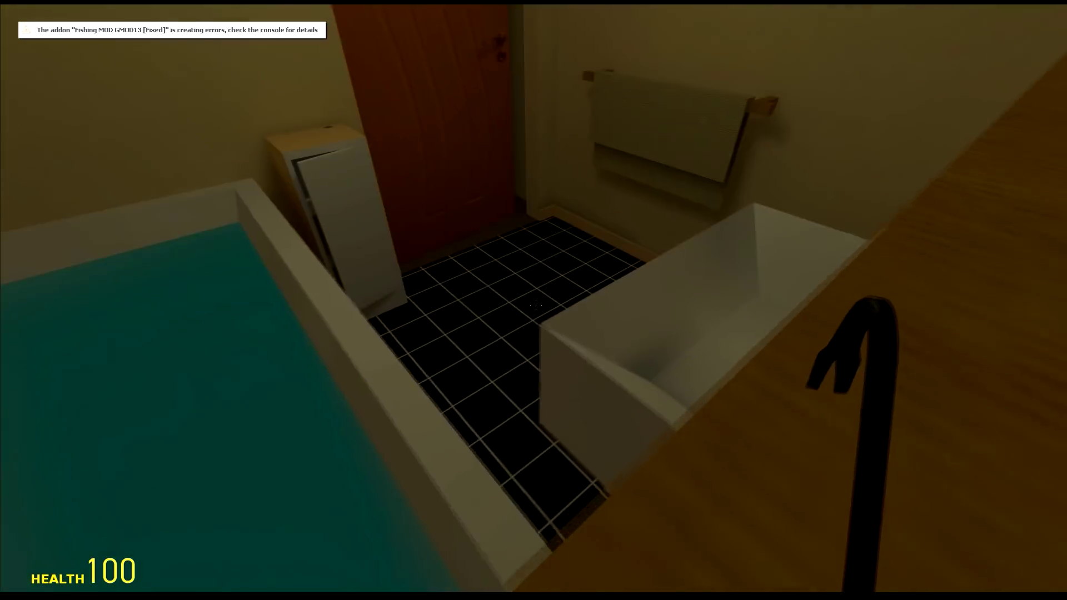
{"action": "key", "text": "s"}
{"action": "key", "text": "w"}
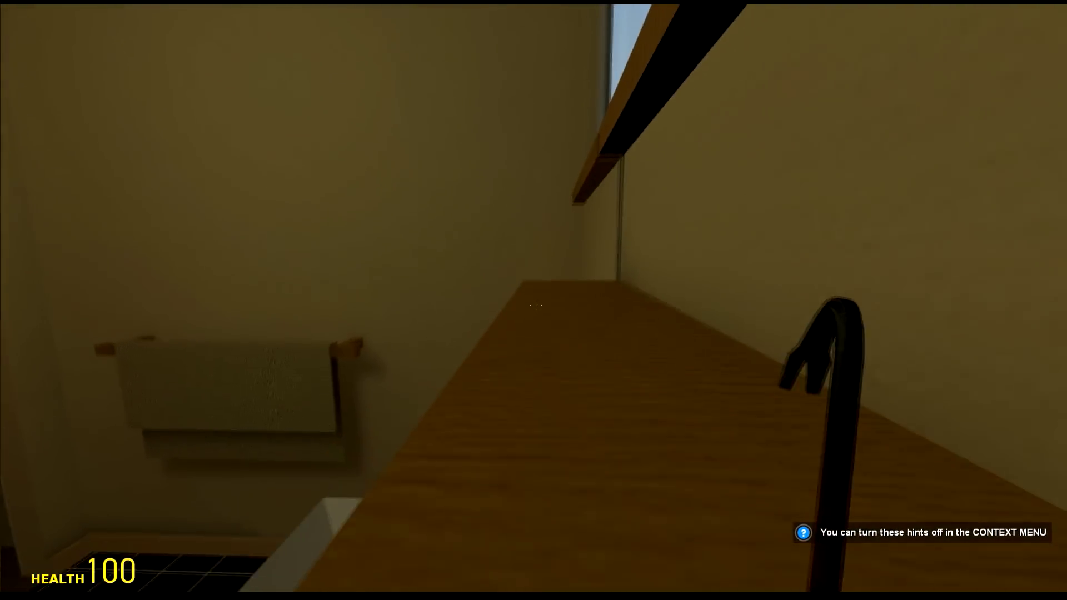
{"action": "key", "text": "w"}
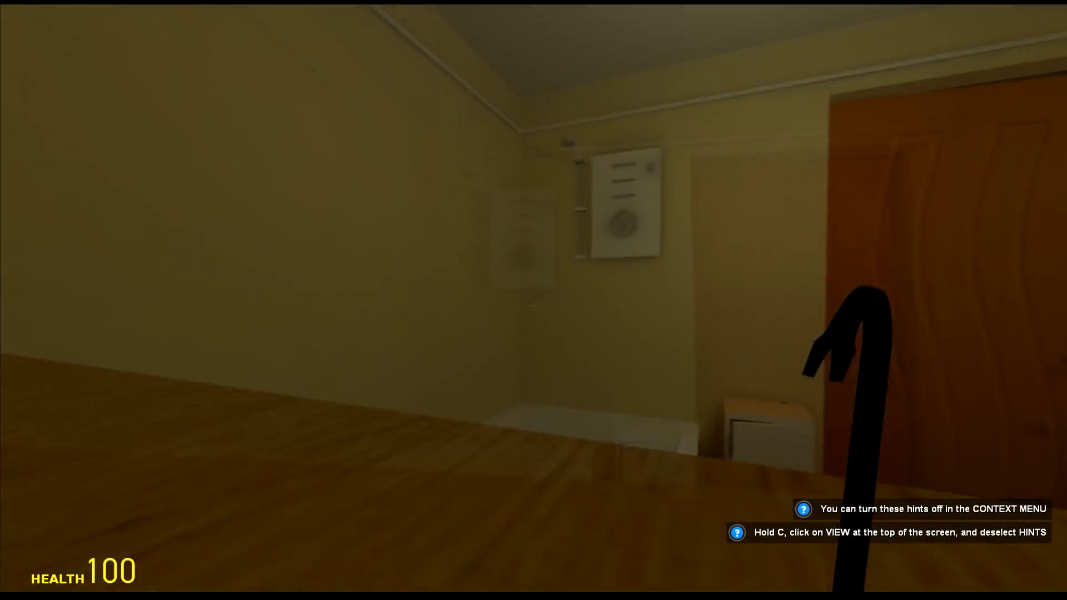
{"action": "key", "text": "space"}
{"action": "key", "text": "w"}
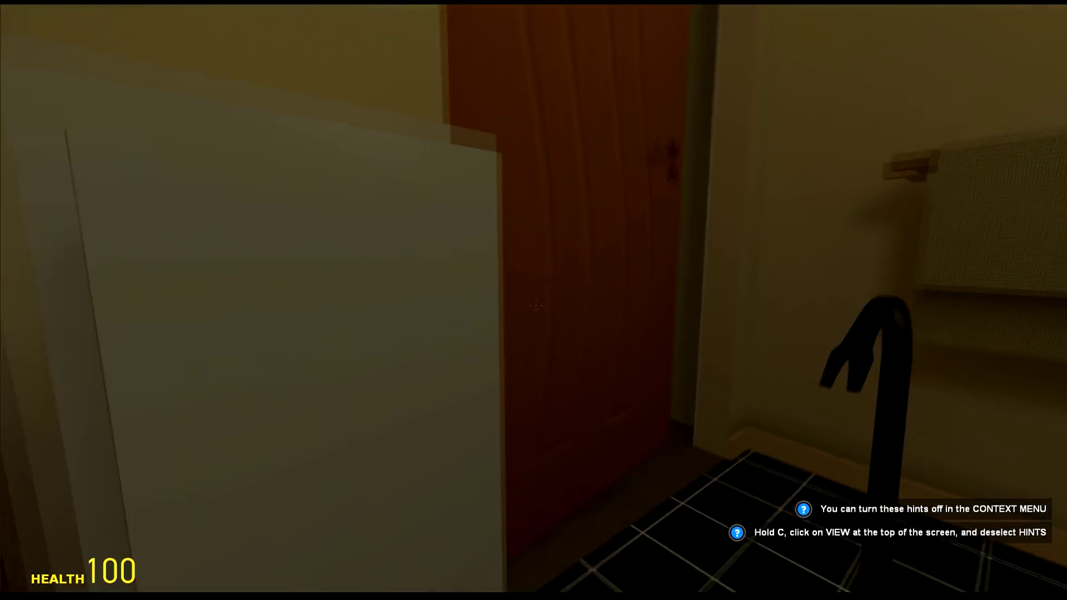
{"action": "key", "text": "w"}
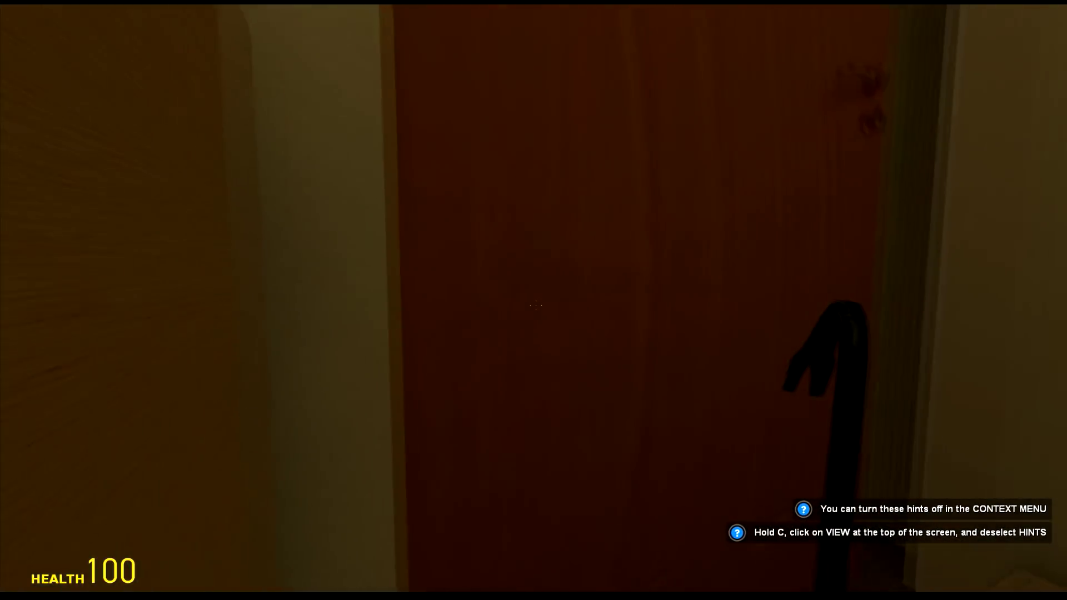
{"action": "key", "text": "e"}
- Walk through the train-set room and bedroom, down the stairwell, then back up to the landing railing
{"action": "key", "text": "w"}
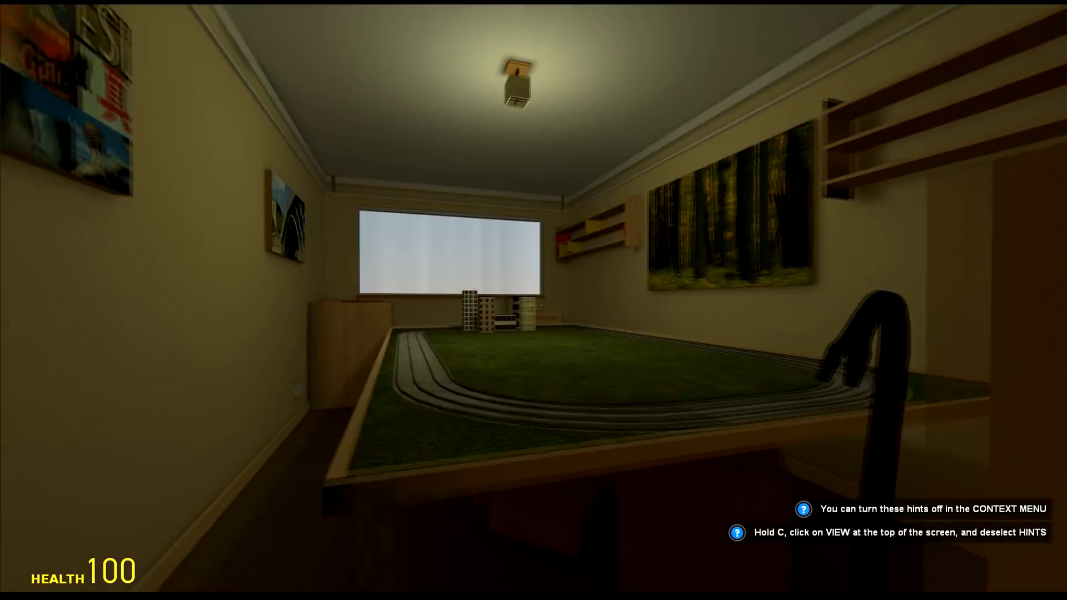
{"action": "key", "text": "w"}
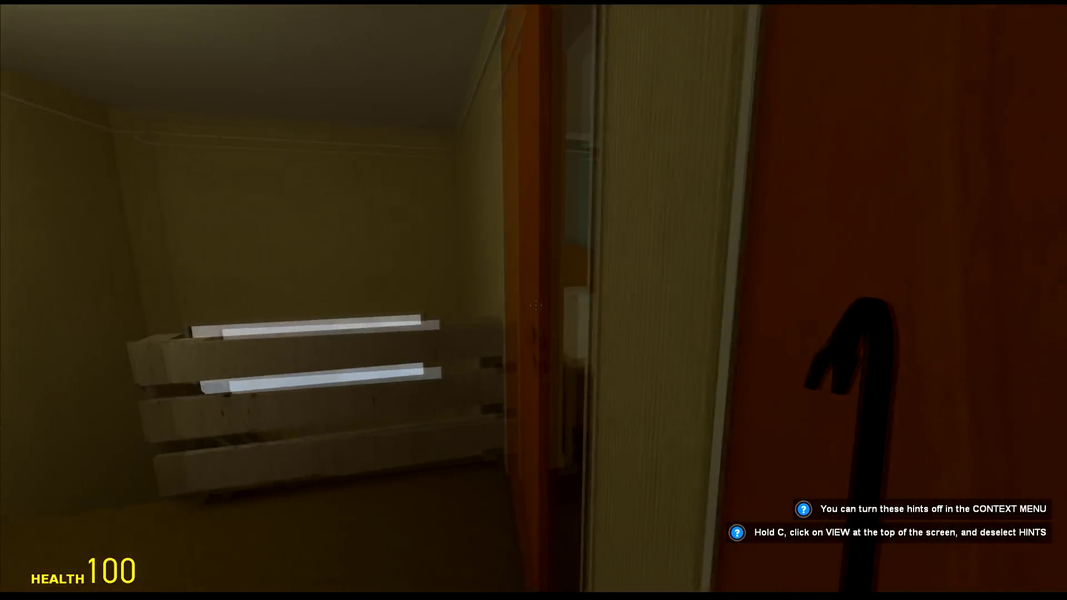
{"action": "key", "text": "w"}
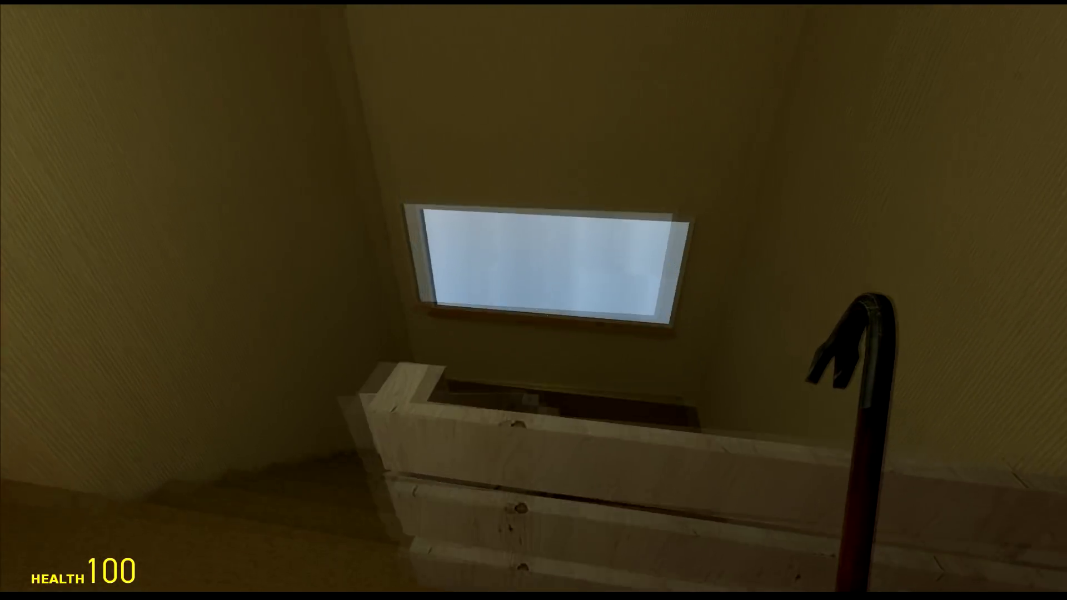
{"action": "key", "text": "w"}
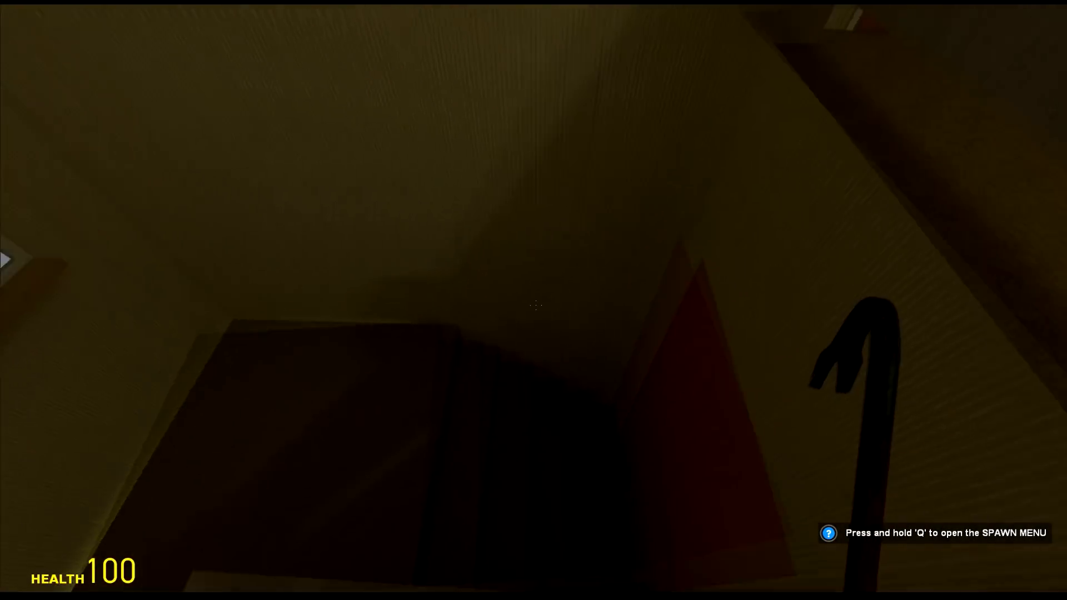
{"action": "key", "text": "w"}
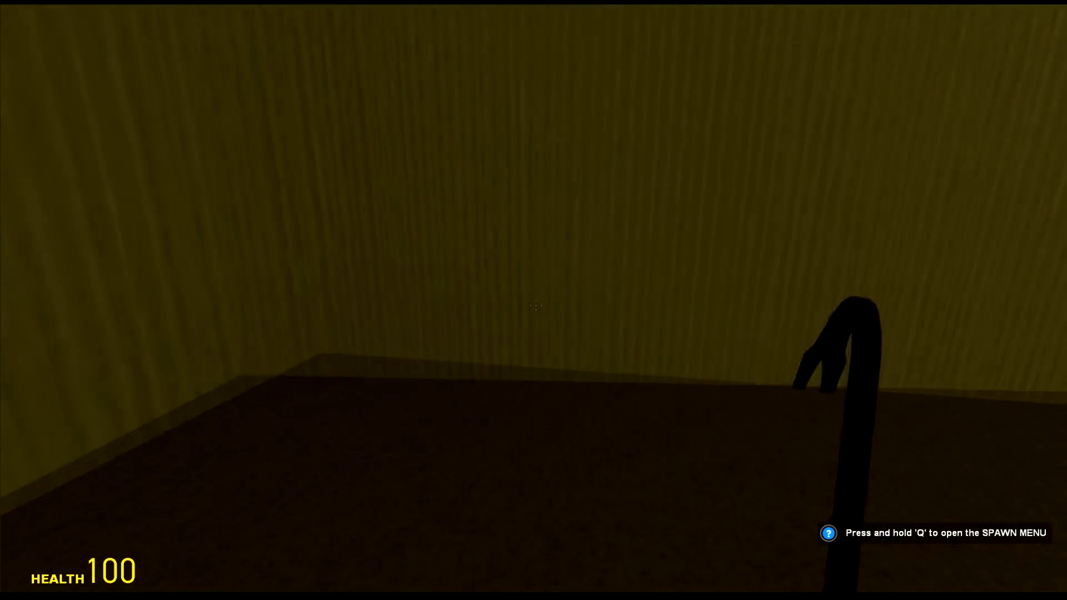
{"action": "key", "text": "w"}
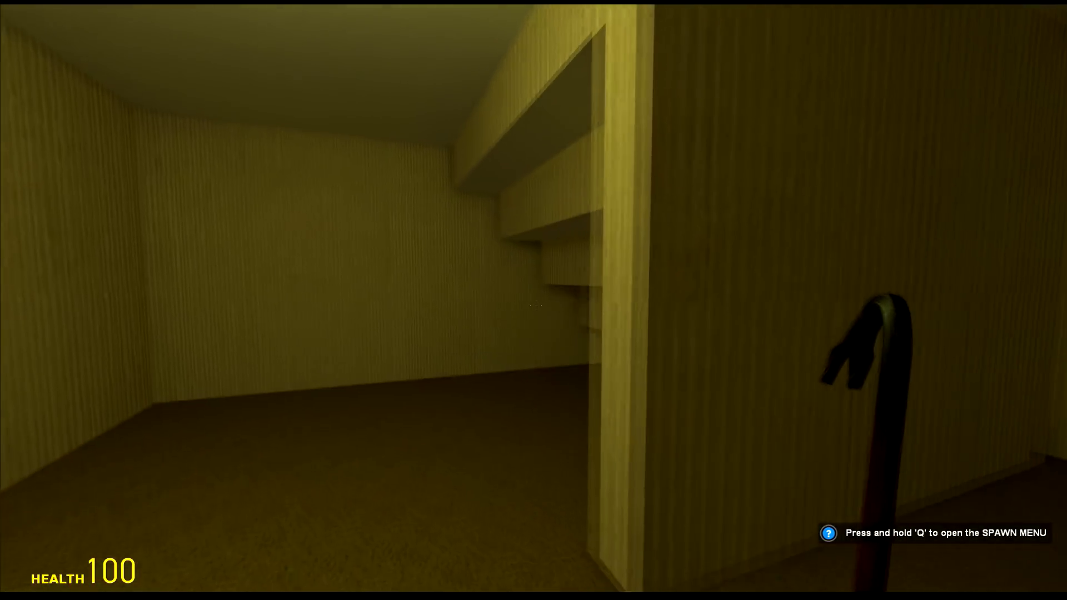
{"action": "key", "text": "w"}
{"action": "key", "text": "w"}
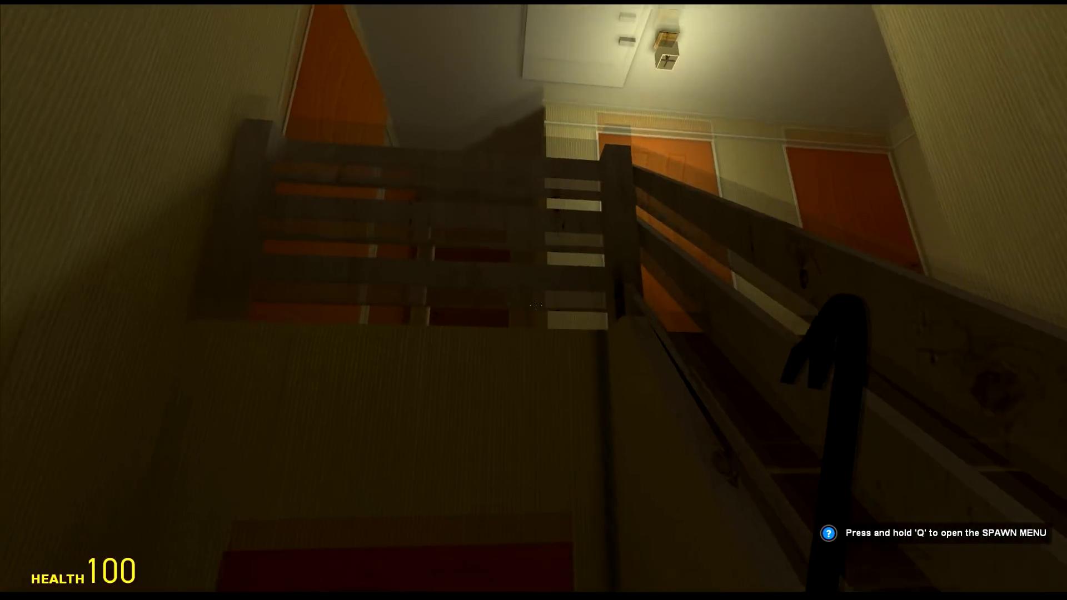
{"action": "key", "text": "w"}
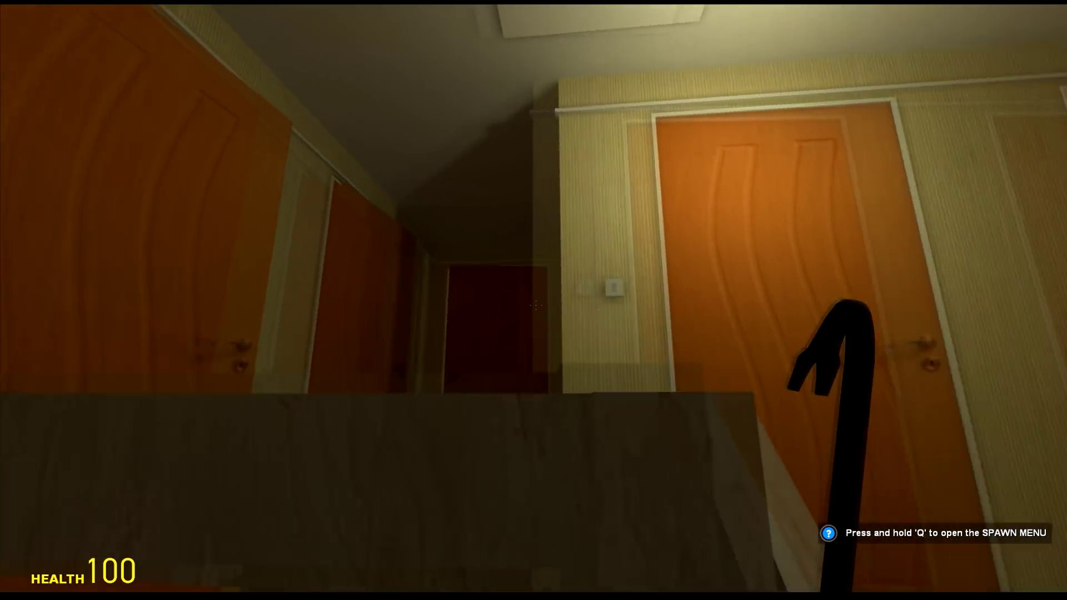
{"action": "key", "text": "w"}
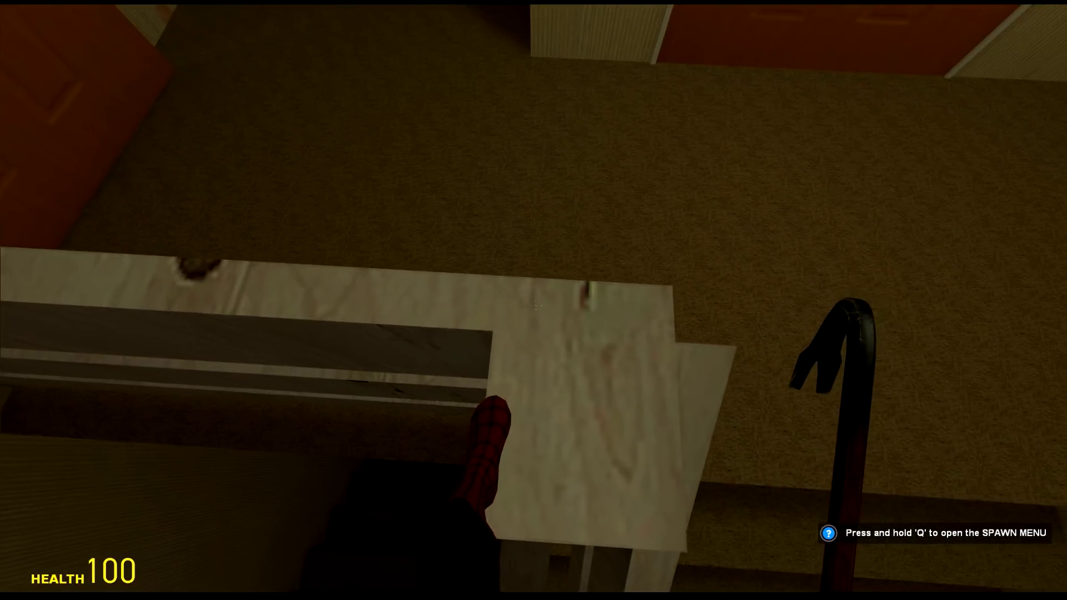
{"action": "key", "text": "w"}
- Bring up the pause menu with Esc, then dismiss it to resume play
{"action": "key", "text": "Escape"}
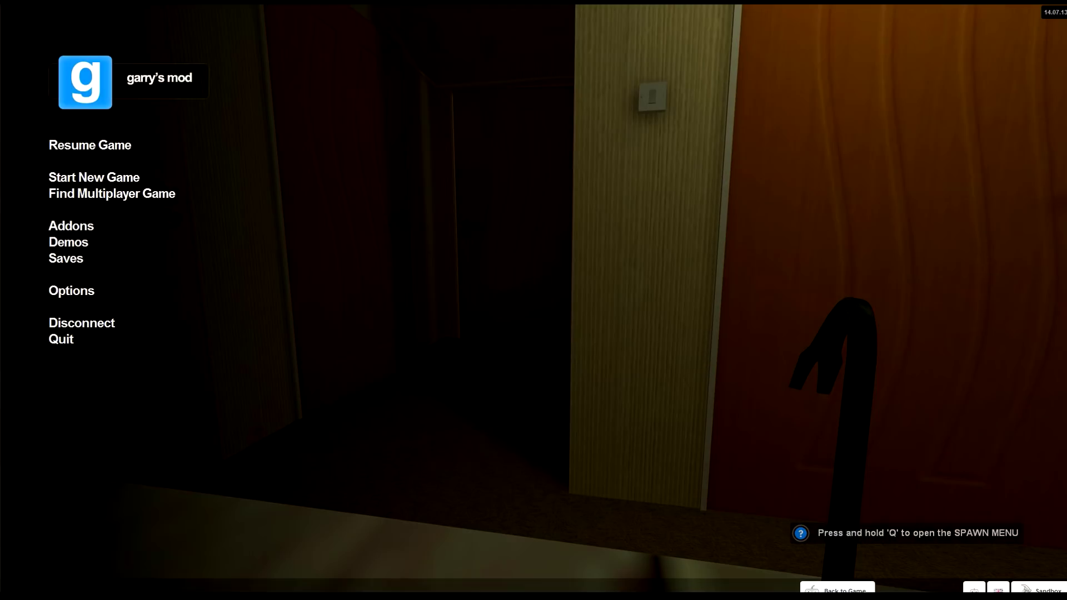
{"action": "key", "text": "Escape"}
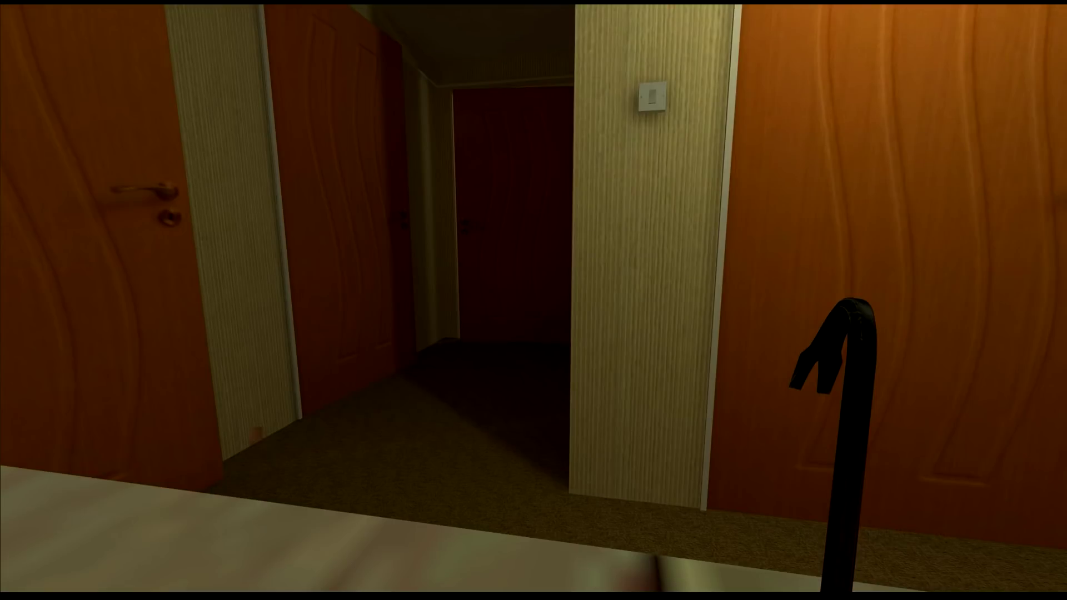